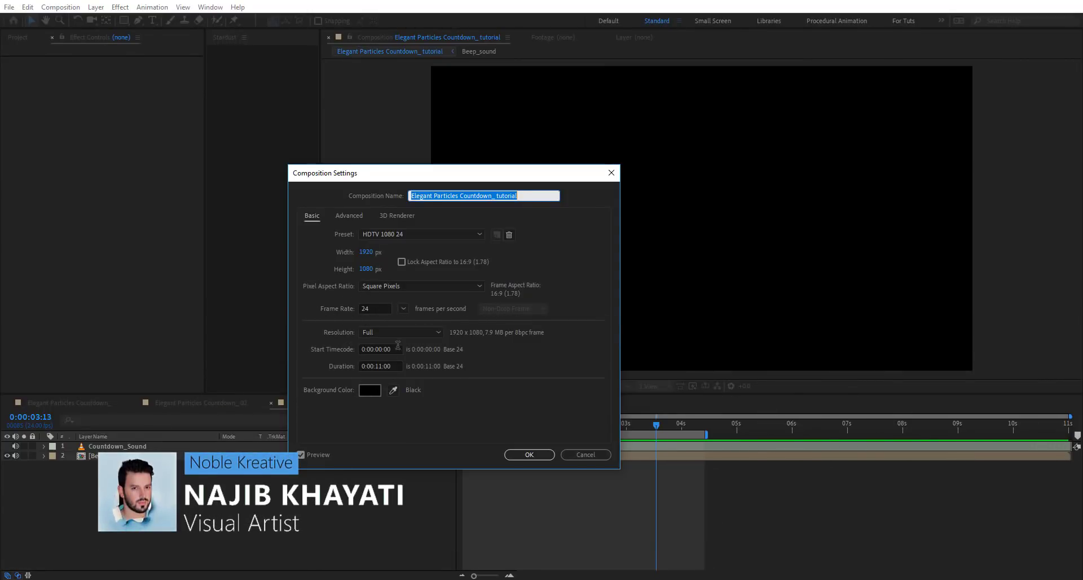
Step: Accept the 1920 × 1080, 24 fps, 11-second composition settings and preview the composition with its sound layers
click(529, 454)
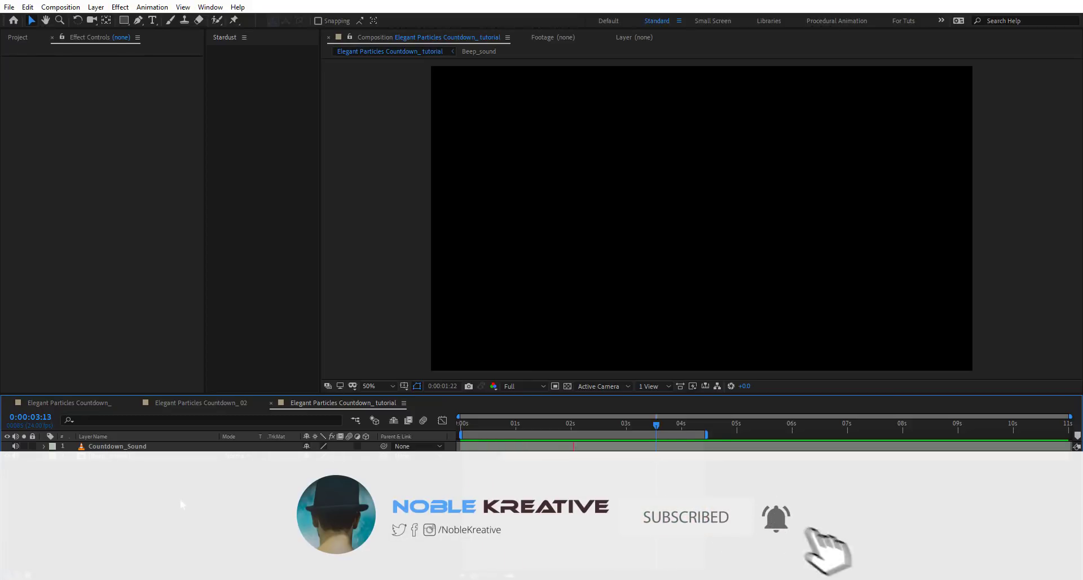
key(space)
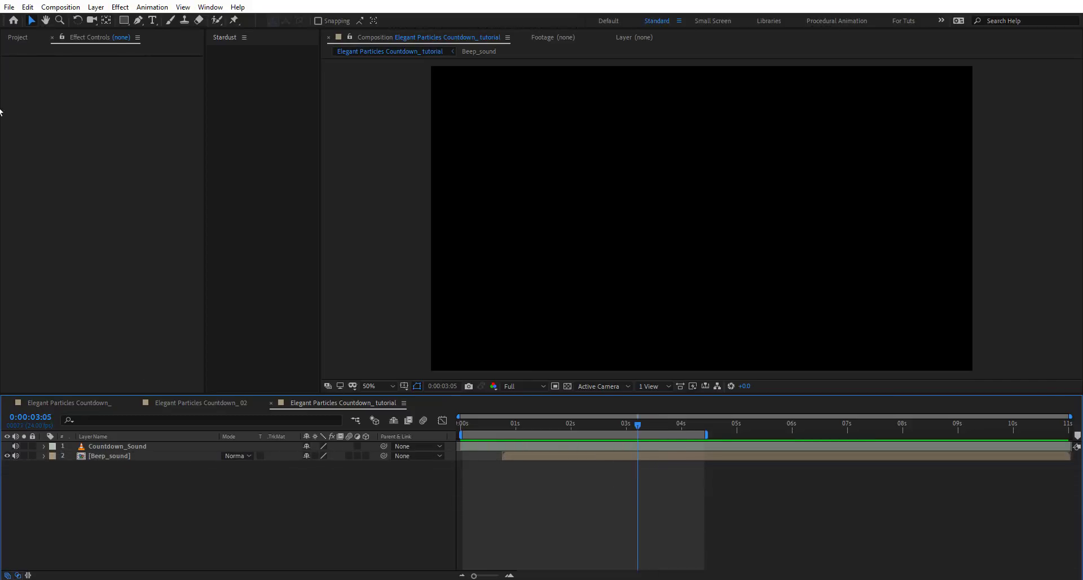
Step: Create a text layer reading 10, centre its anchor point on the text, and centre the layer in the composition
click(152, 20)
click(543, 196)
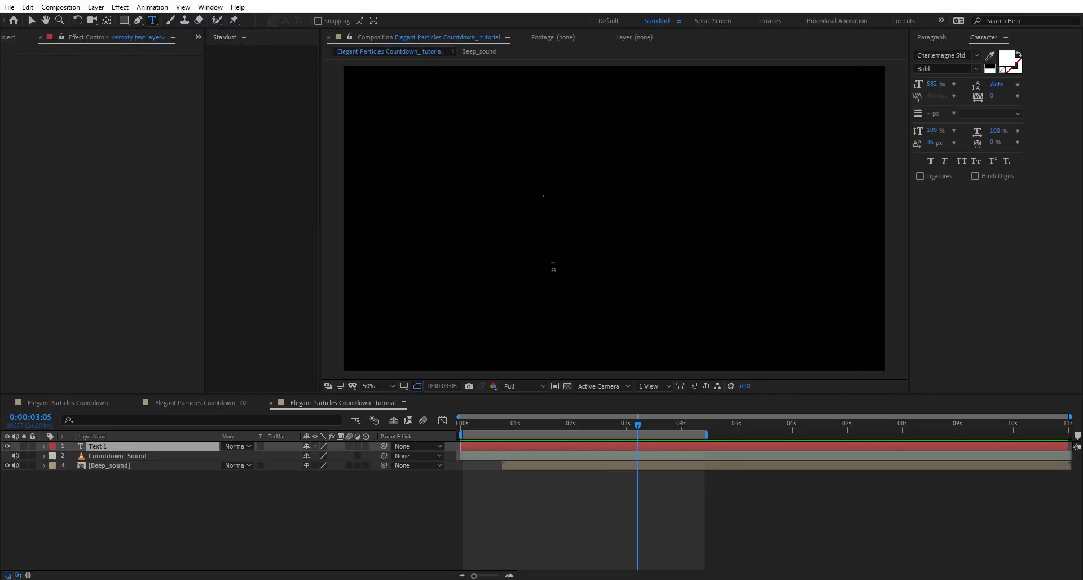
text(10)
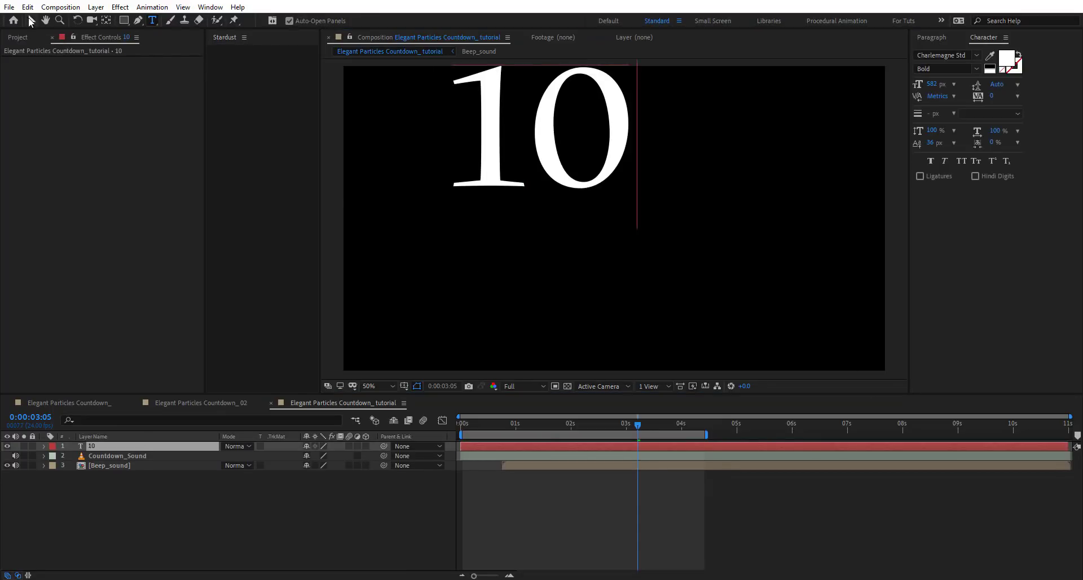
click(31, 21)
key(ctrl+alt+Home)
key(ctrl+Home)
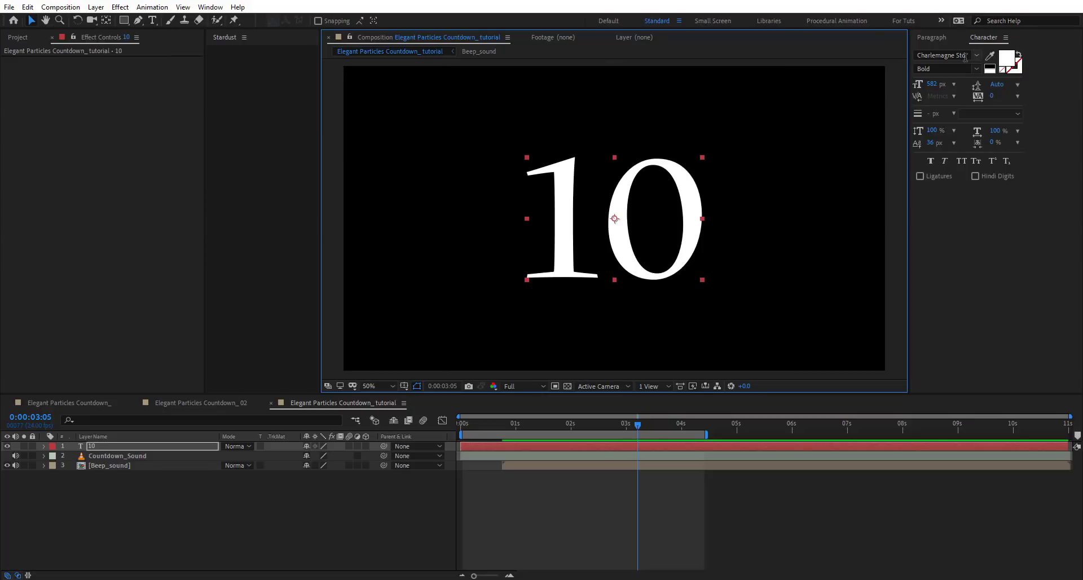
Step: Close the Character and Paragraph panels to free up workspace around the composition view
click(1005, 37)
click(970, 39)
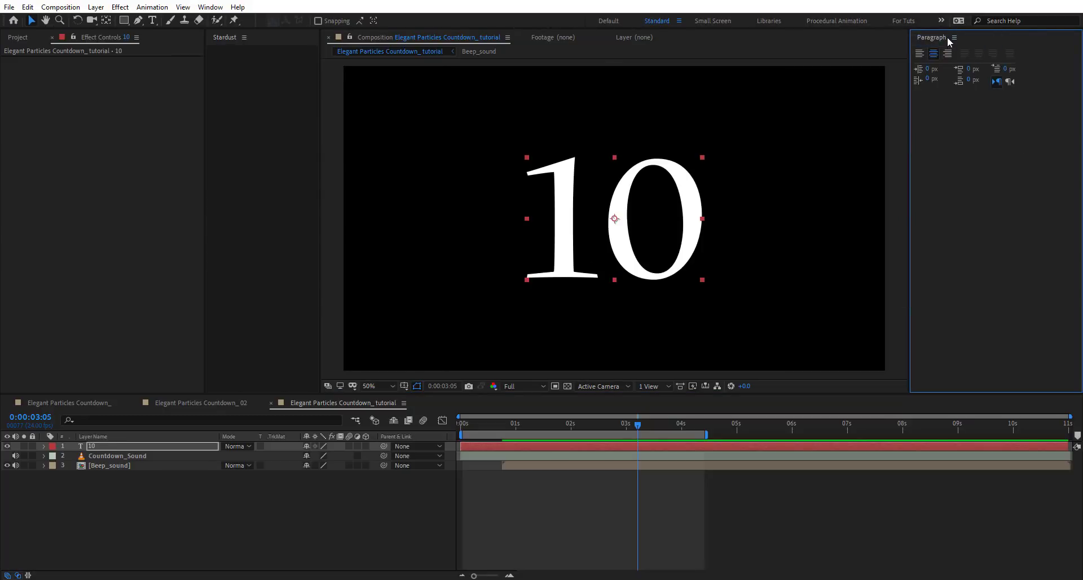
click(953, 38)
click(841, 38)
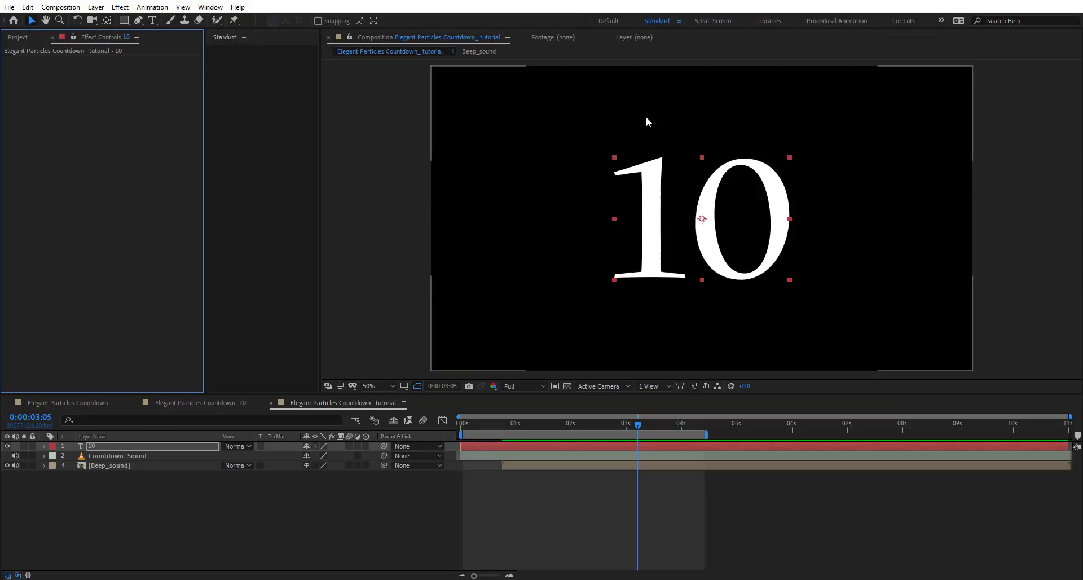
Step: Add the expression Math.ceil(10-time) to the Source Text property of the 10 text layer
click(45, 447)
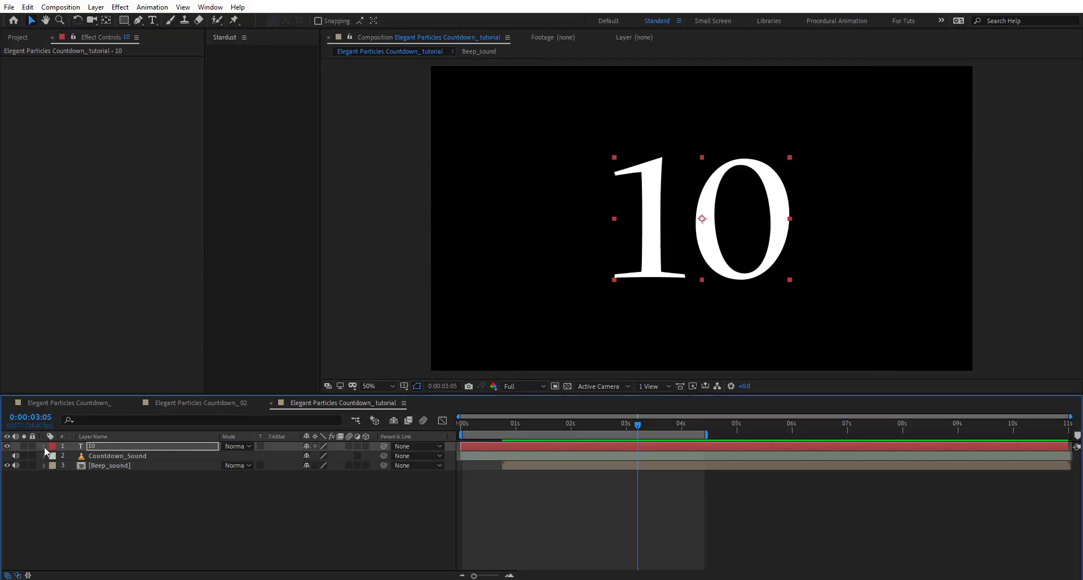
click(45, 446)
click(53, 456)
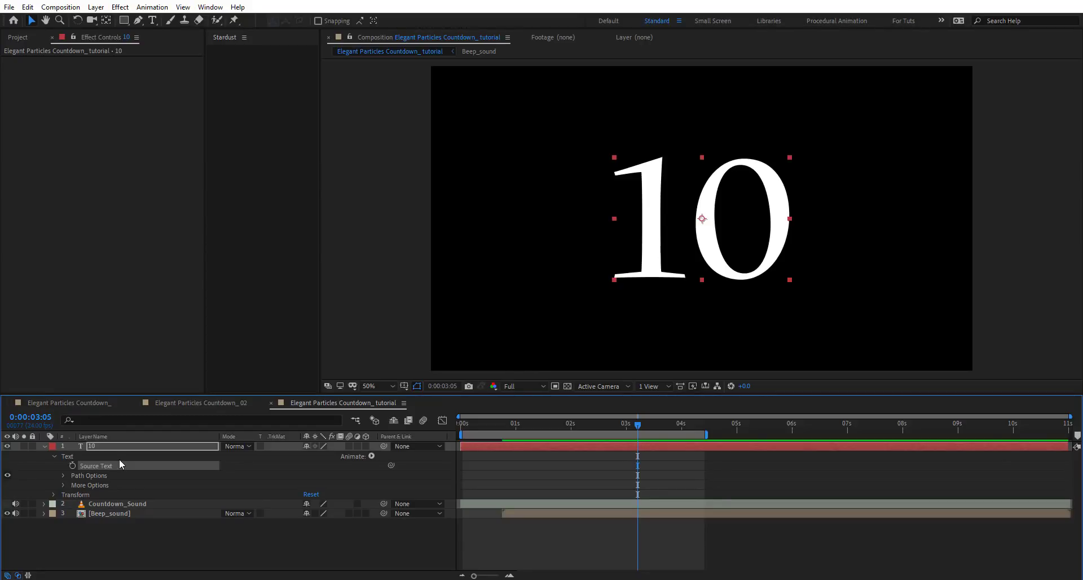
alt+click(72, 466)
text(M)
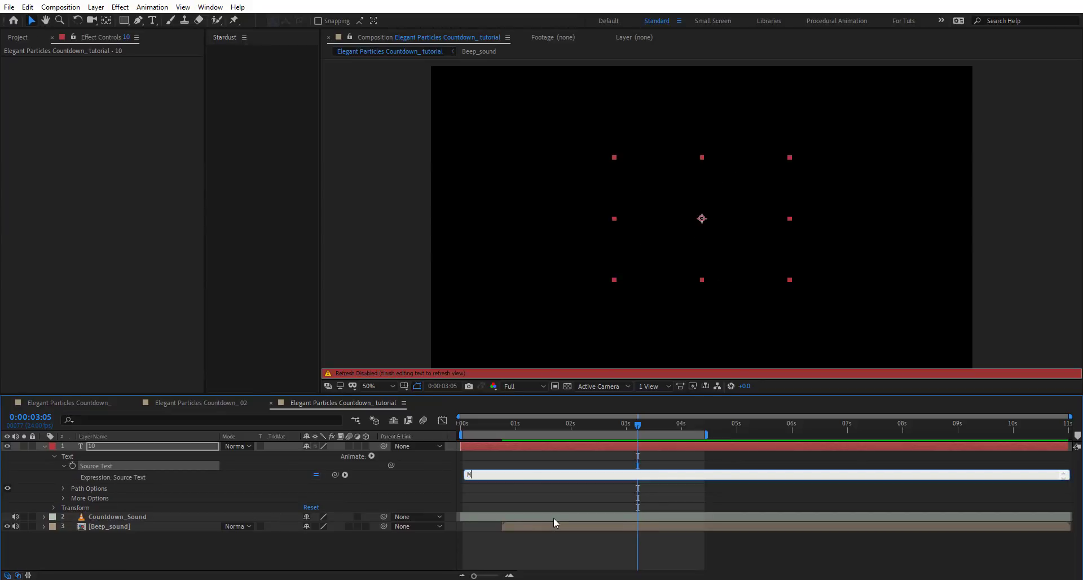
text(ath.ceil(10-time))
click(505, 510)
Step: Extend the work area to the end of the composition and preview the countdown from the first frame
drag(480, 426, 450, 424)
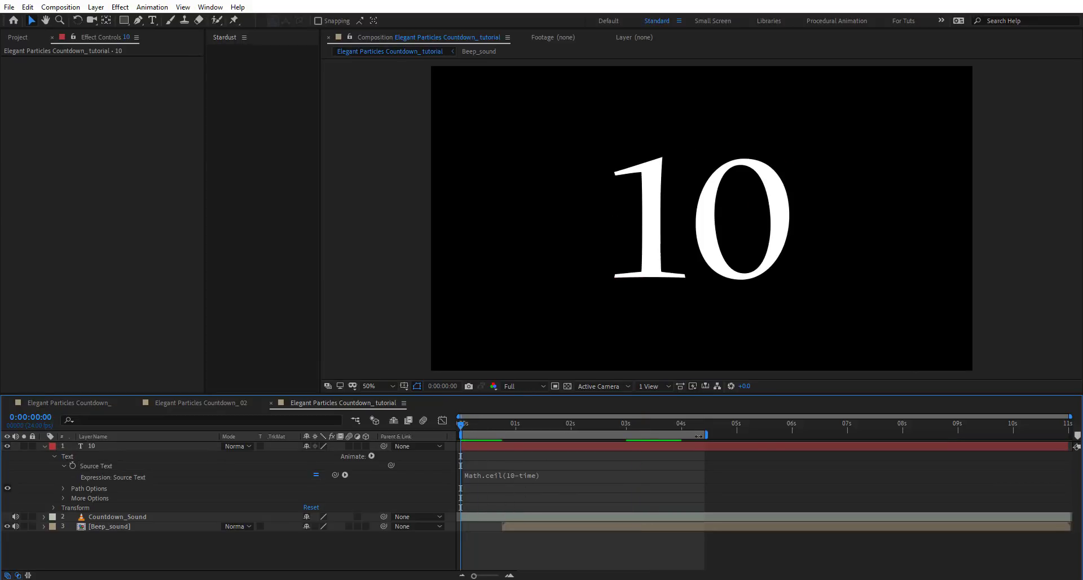
drag(707, 434, 1070, 434)
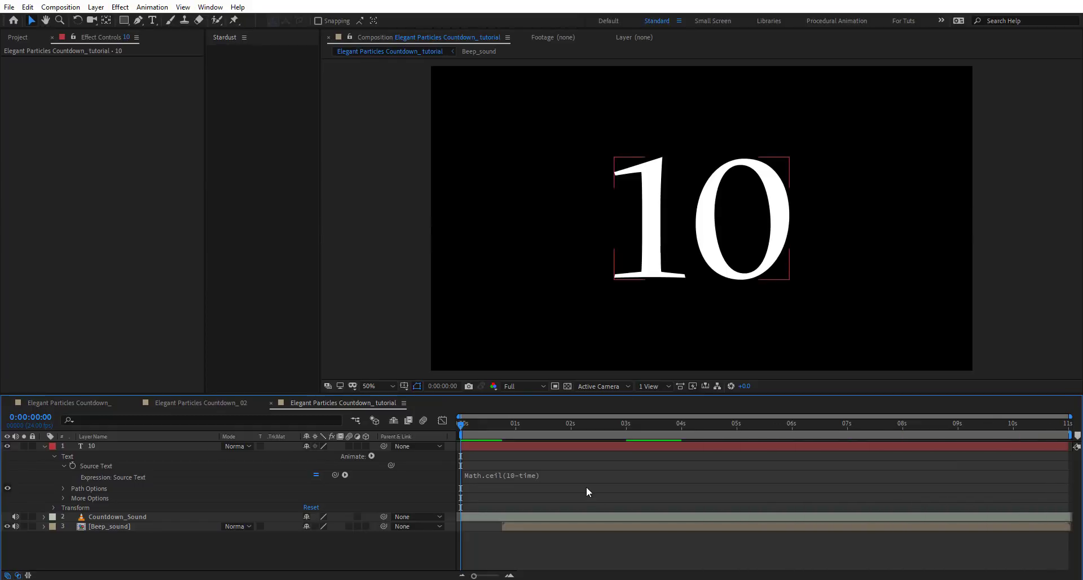
key(space)
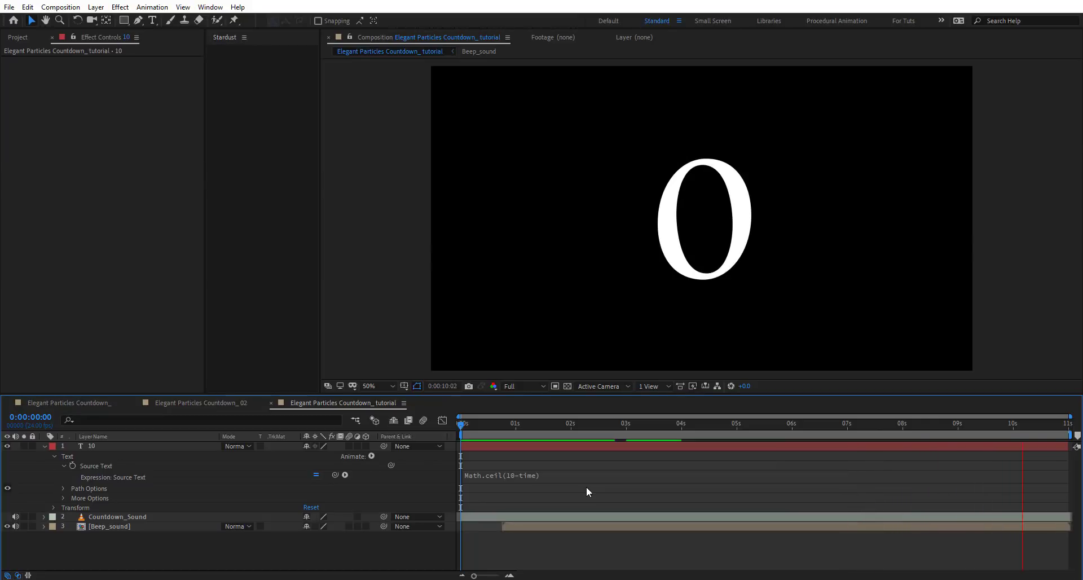
key(space)
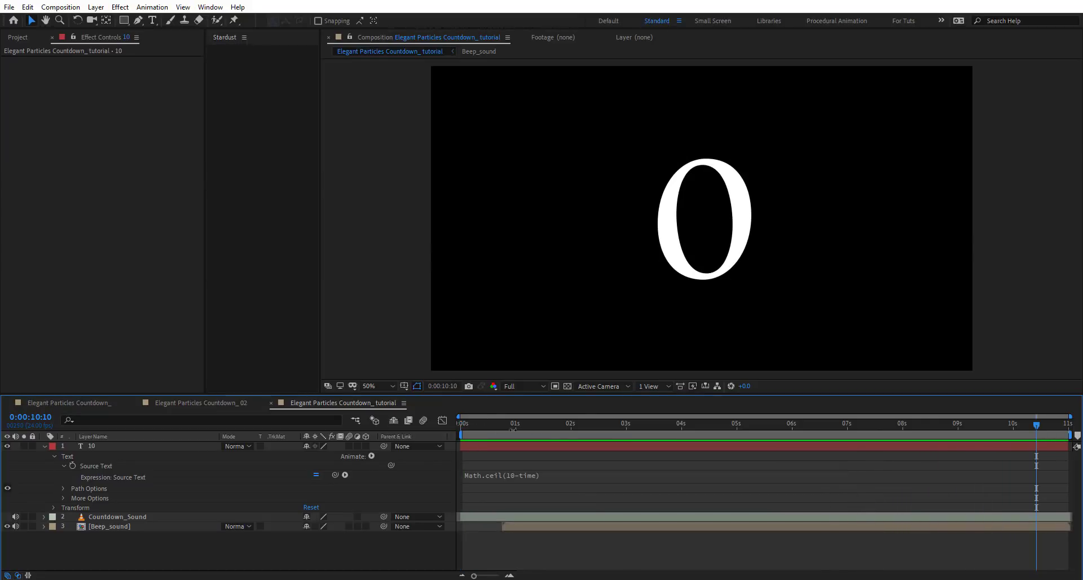
Step: Hide the 10 text layer and add a 1920 × 1080 solid named Stardust
click(44, 446)
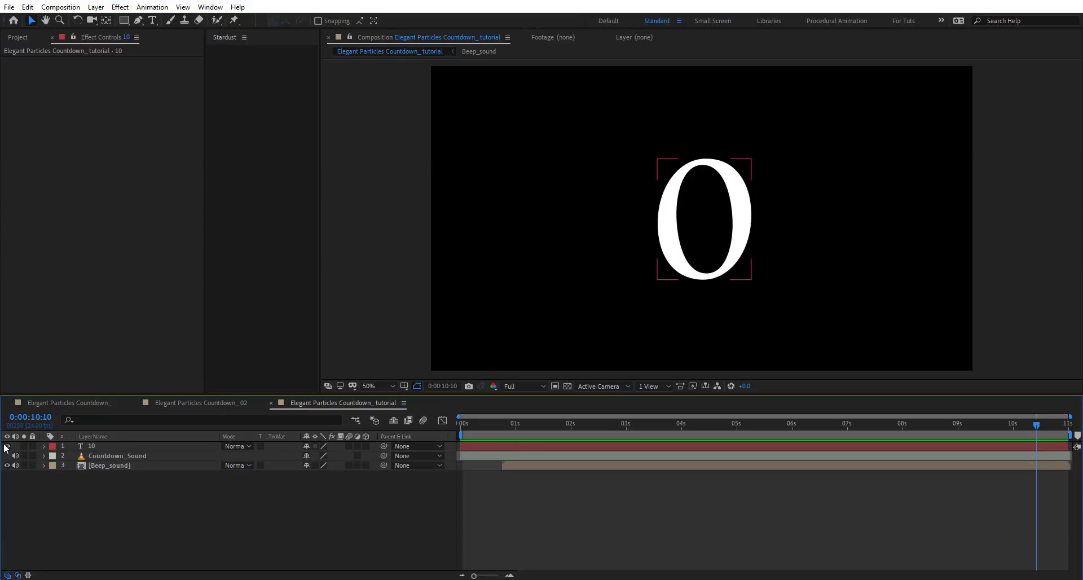
click(7, 446)
key(ctrl+y)
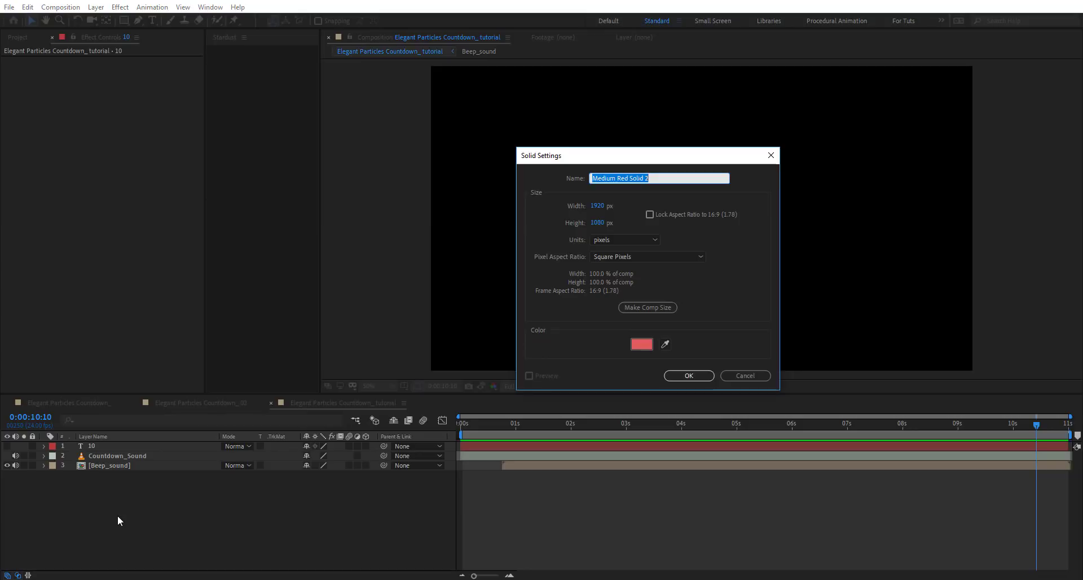
text(Stardust)
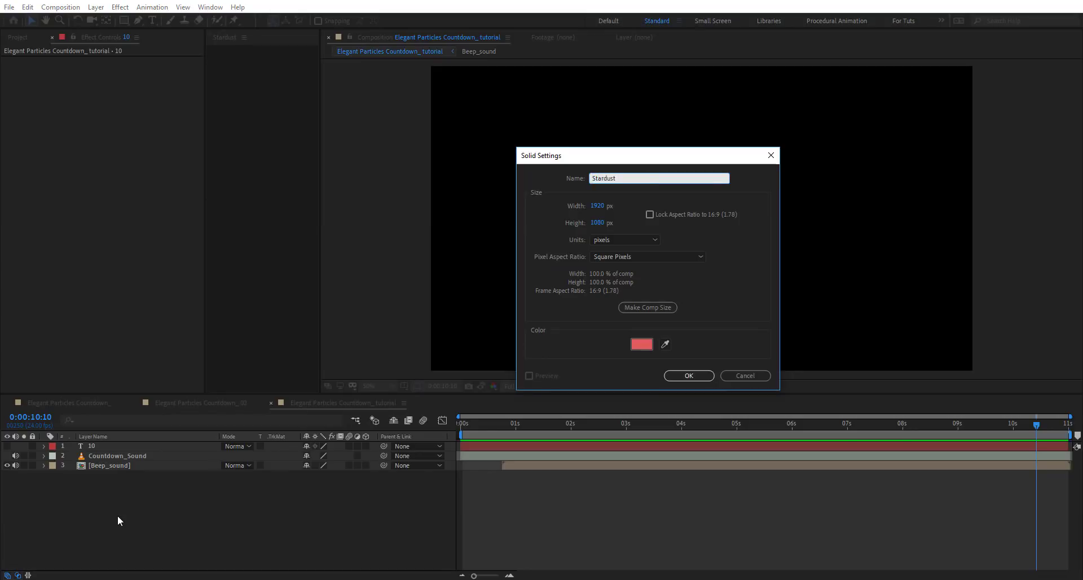
key(Return)
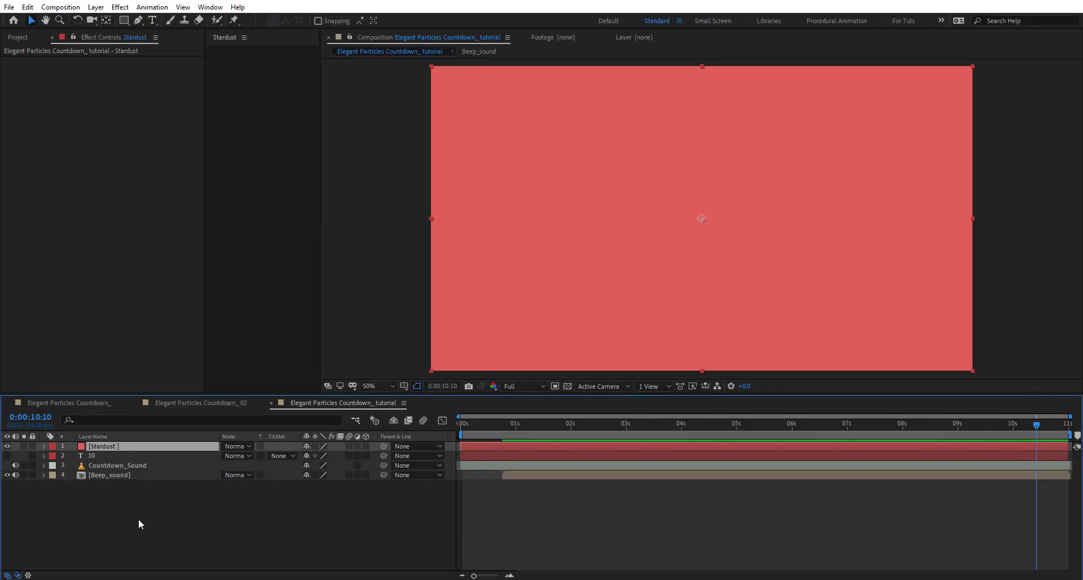
Step: Apply the Stardust effect to the Stardust solid and widen its node panel until the Emitter and Particle nodes fit
key(ctrl+space)
text(stard)
key(Return)
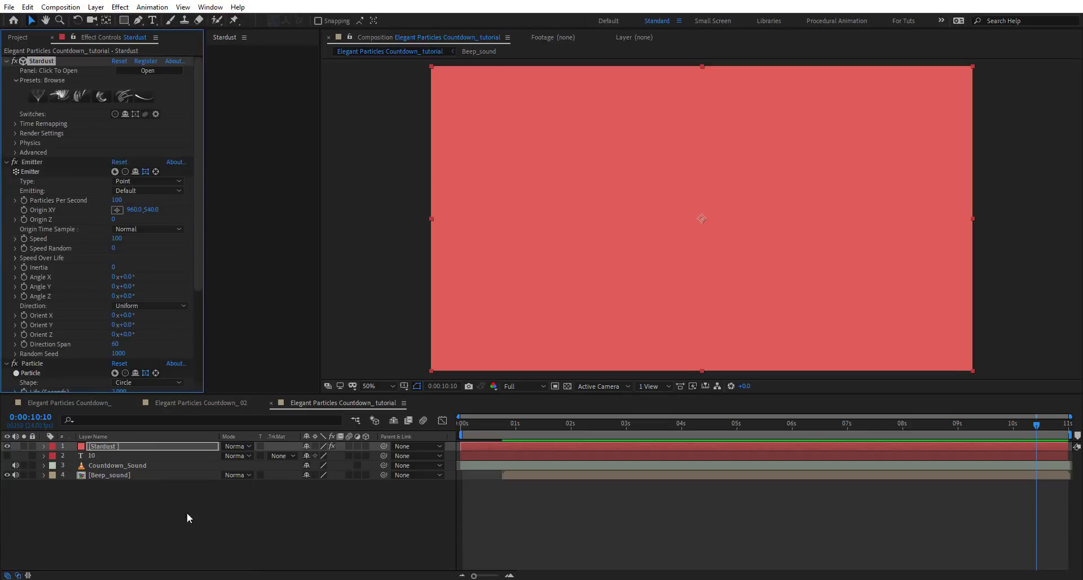
drag(320, 140, 445, 141)
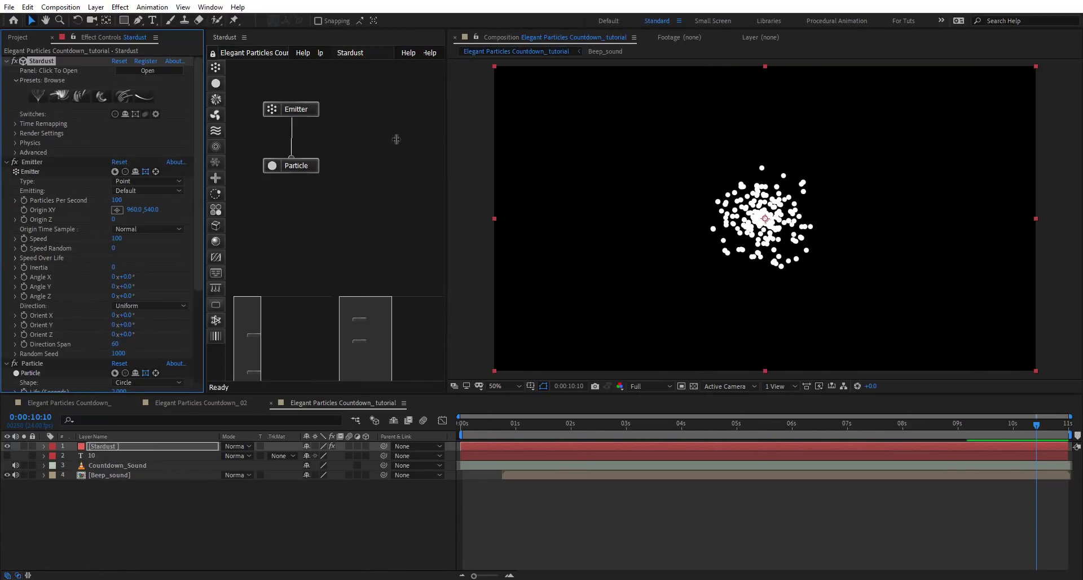
Step: Set the Emitter type to Text / Mask with the 10 text layer as its source, and scrub the timeline to check
click(296, 109)
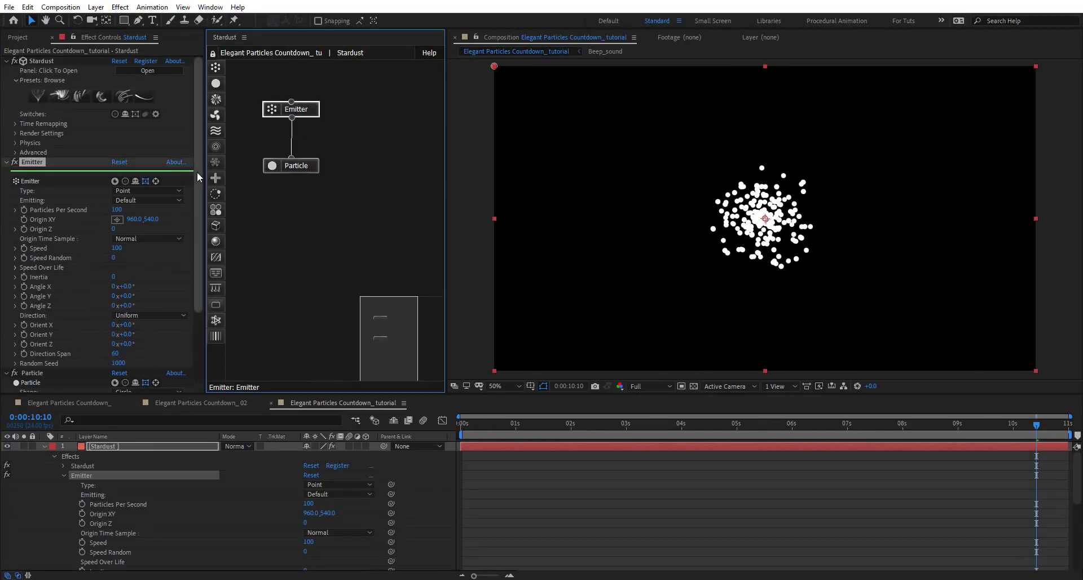
click(158, 199)
click(158, 192)
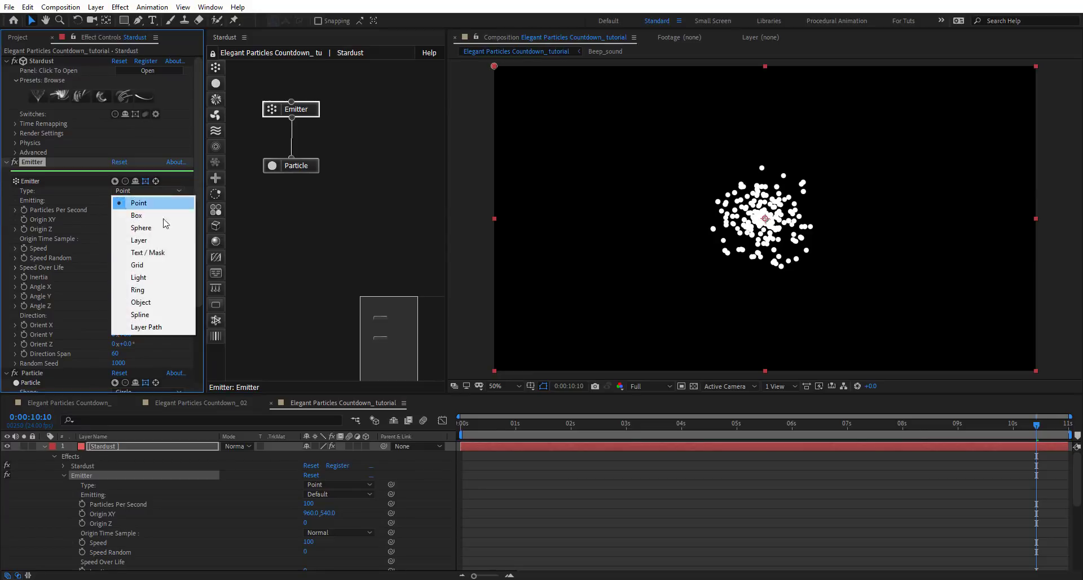
click(163, 252)
scroll(64, 258, down, 2)
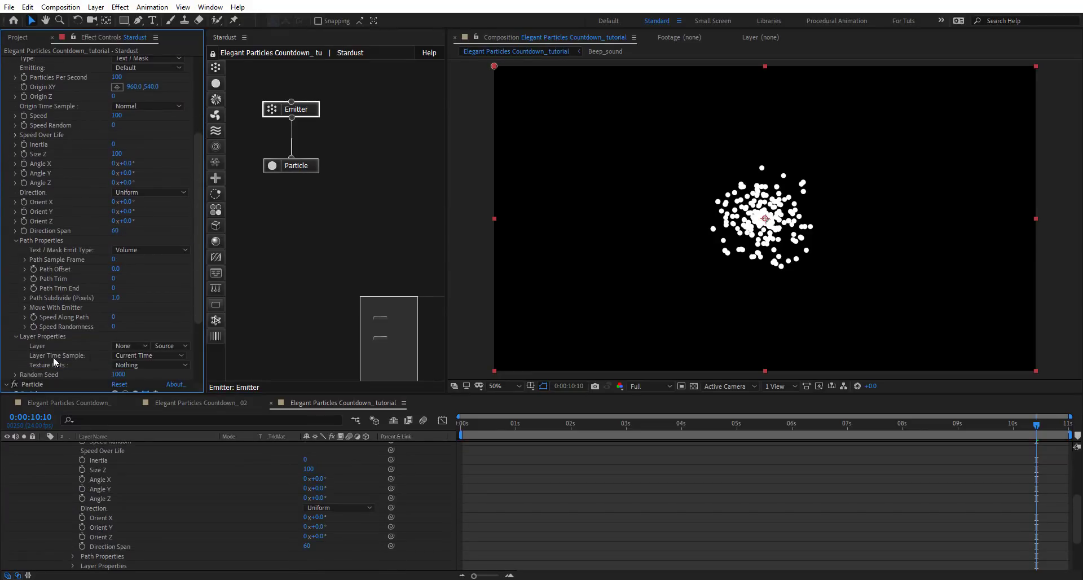
click(135, 347)
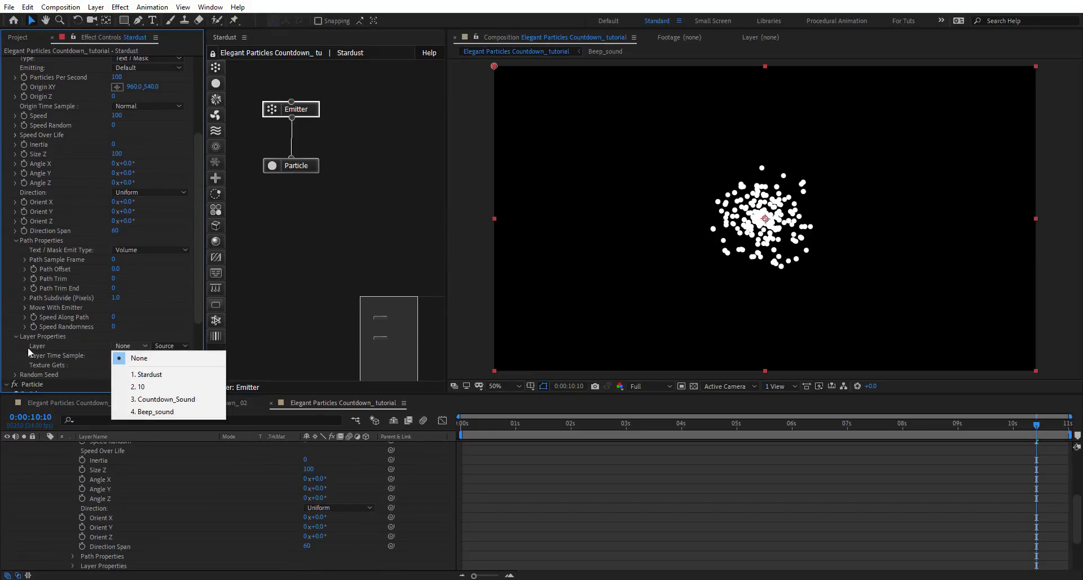
click(171, 386)
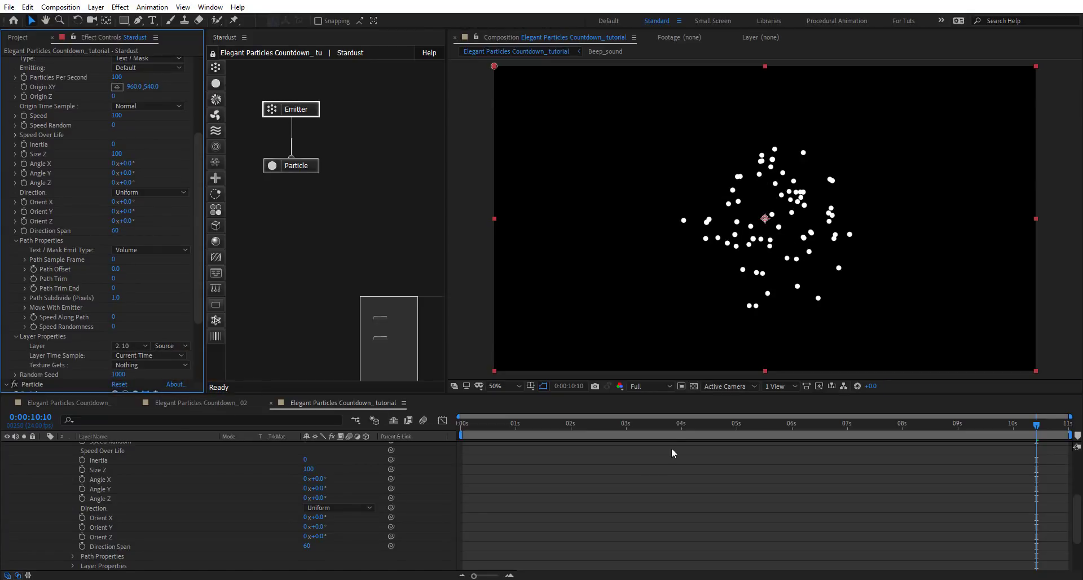
drag(636, 425, 703, 425)
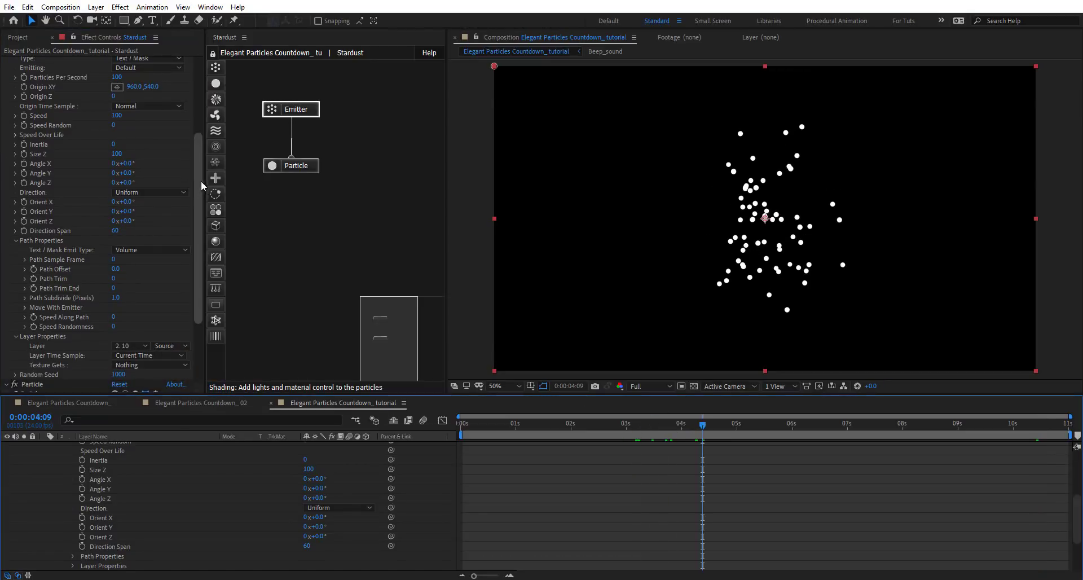
Step: Set the Emitter's Speed to 0 and scrub through the timeline to check the particle digits
click(119, 116)
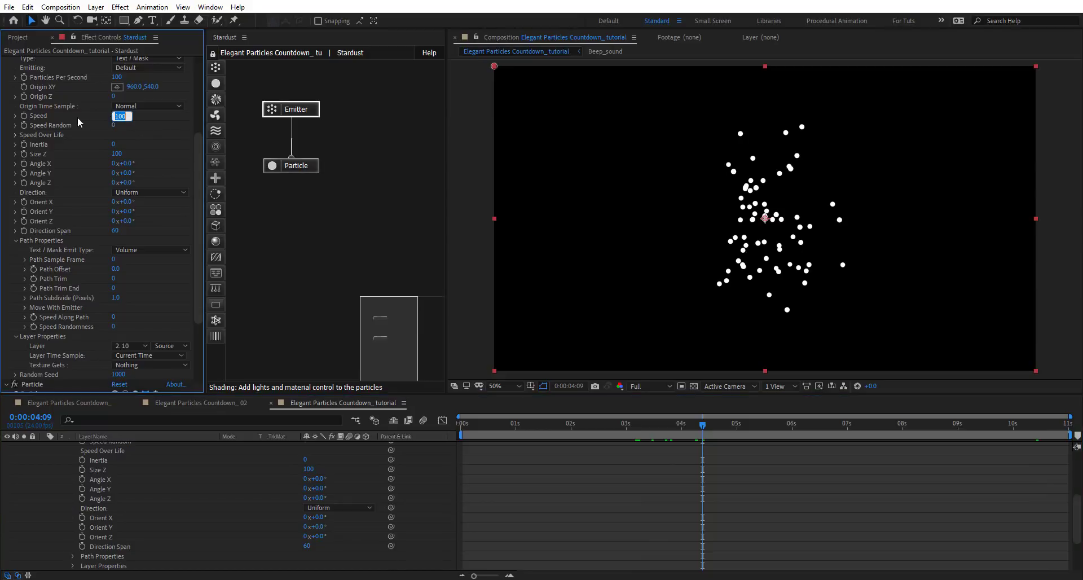
text(0)
key(Return)
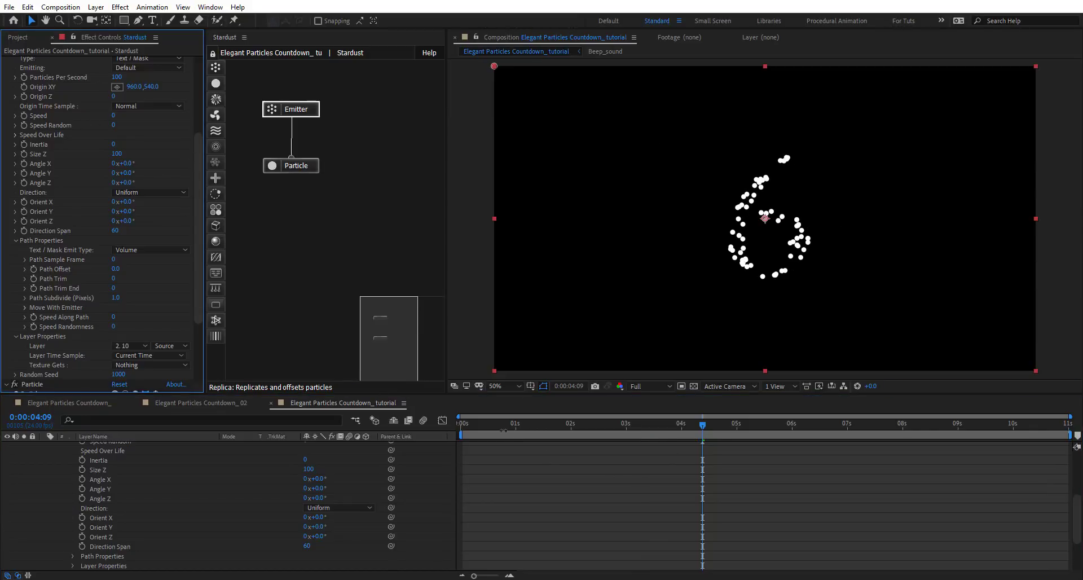
drag(503, 430, 882, 440)
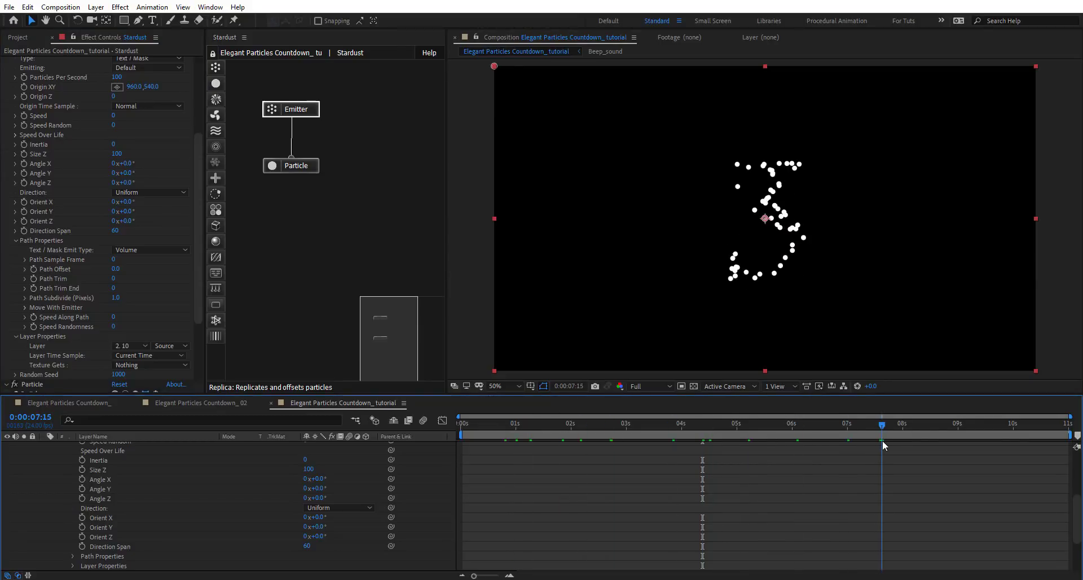
Step: Set the Particle node's Life to 12 seconds
click(292, 166)
scroll(56, 232, down, 4)
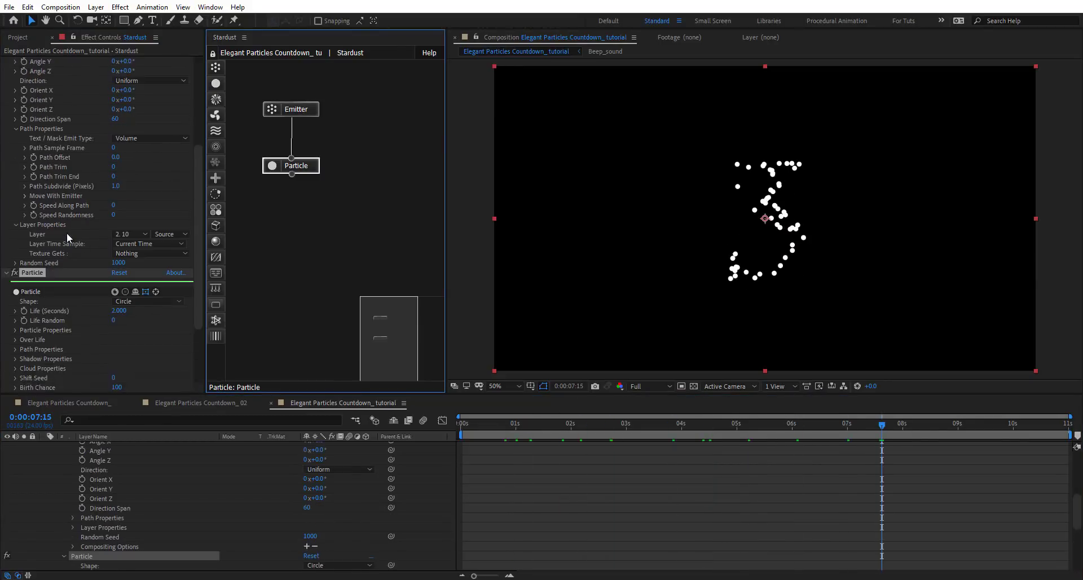
scroll(67, 232, down, 2)
click(119, 291)
text(12)
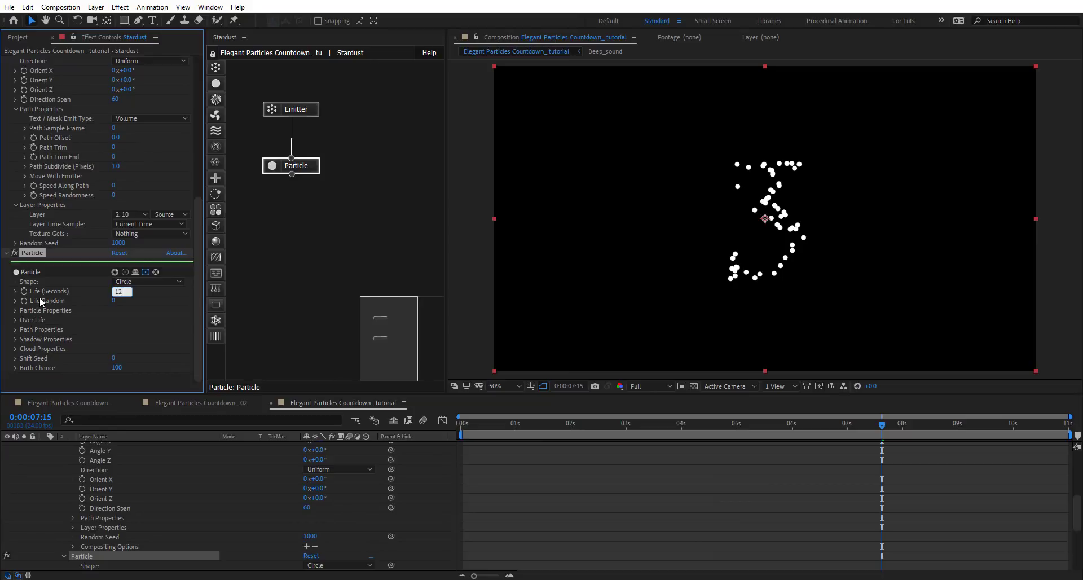
key(Return)
Step: Set the Emitter's Emitting mode to Once and raise its Particles Per Second to 10940
click(298, 109)
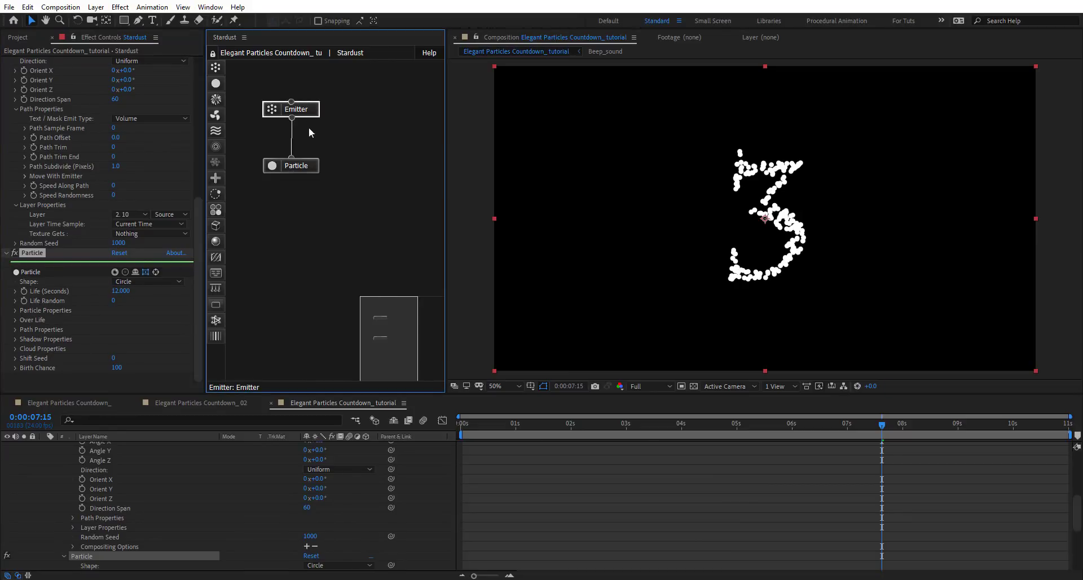
drag(641, 428, 734, 430)
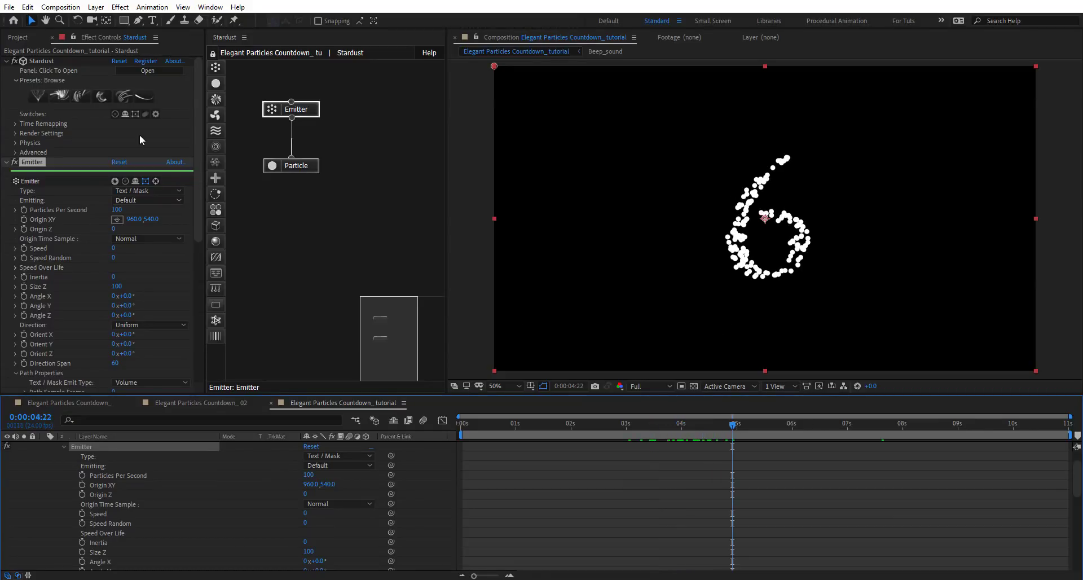
click(147, 200)
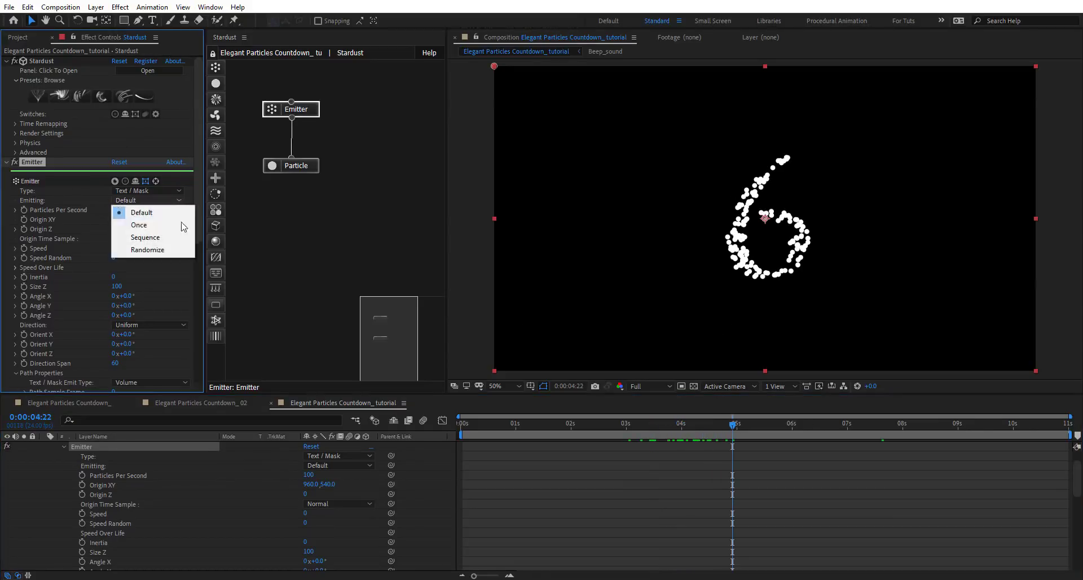
click(116, 220)
drag(114, 212, 760, 246)
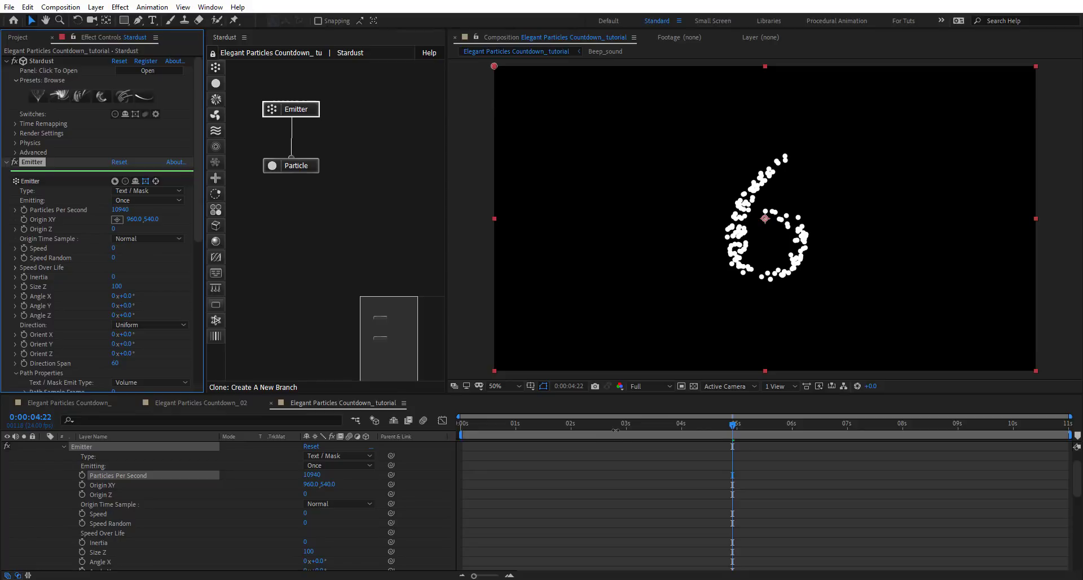
Step: Set the Particle node's Size to 6 pixels in its Particle Properties
drag(614, 430, 813, 428)
click(300, 168)
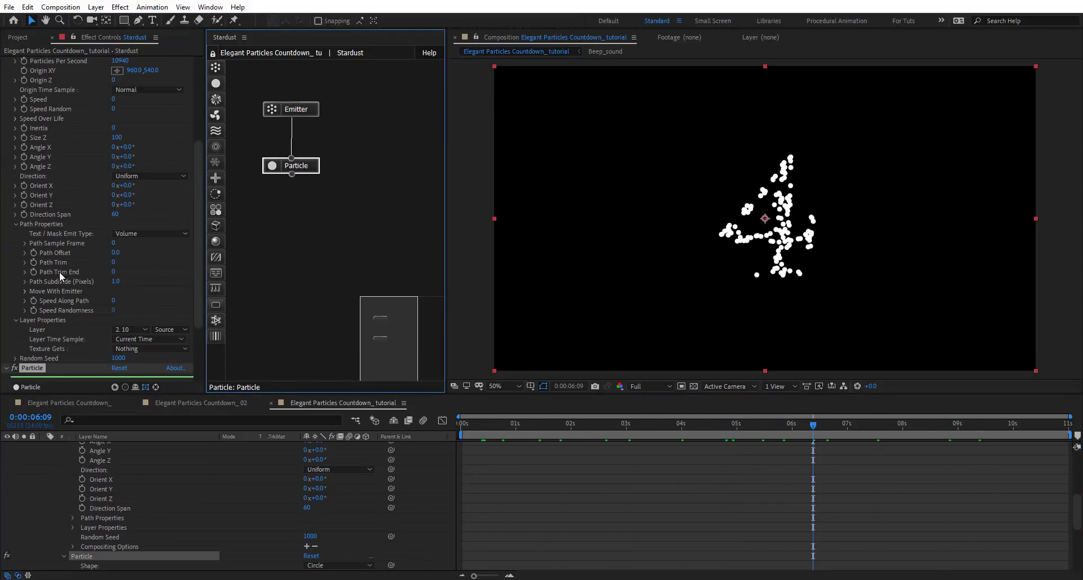
scroll(59, 271, down, 4)
scroll(10, 325, down, 1)
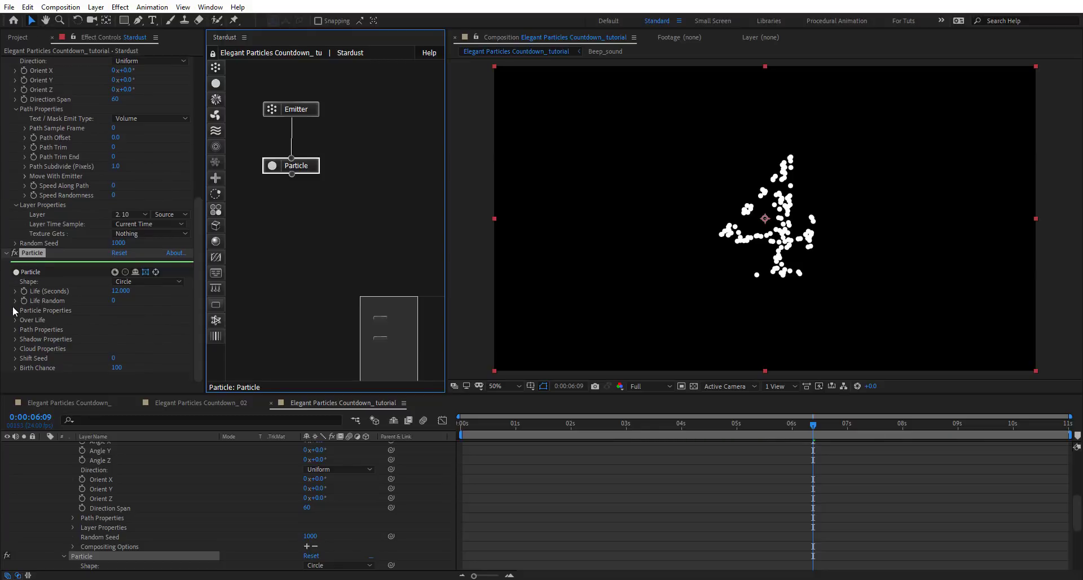
click(15, 310)
scroll(15, 313, down, 4)
click(119, 282)
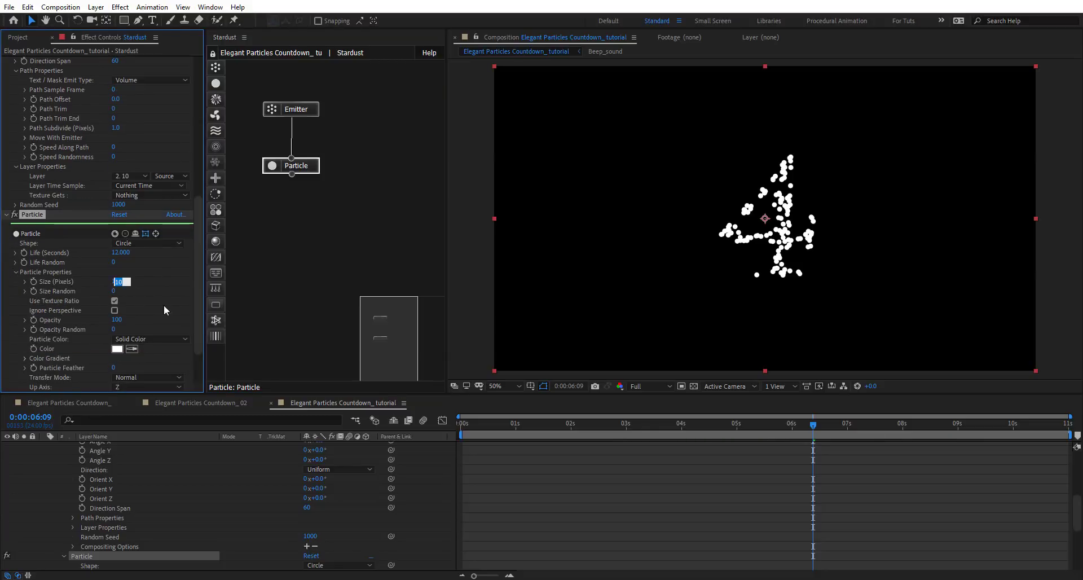
text(6)
key(Return)
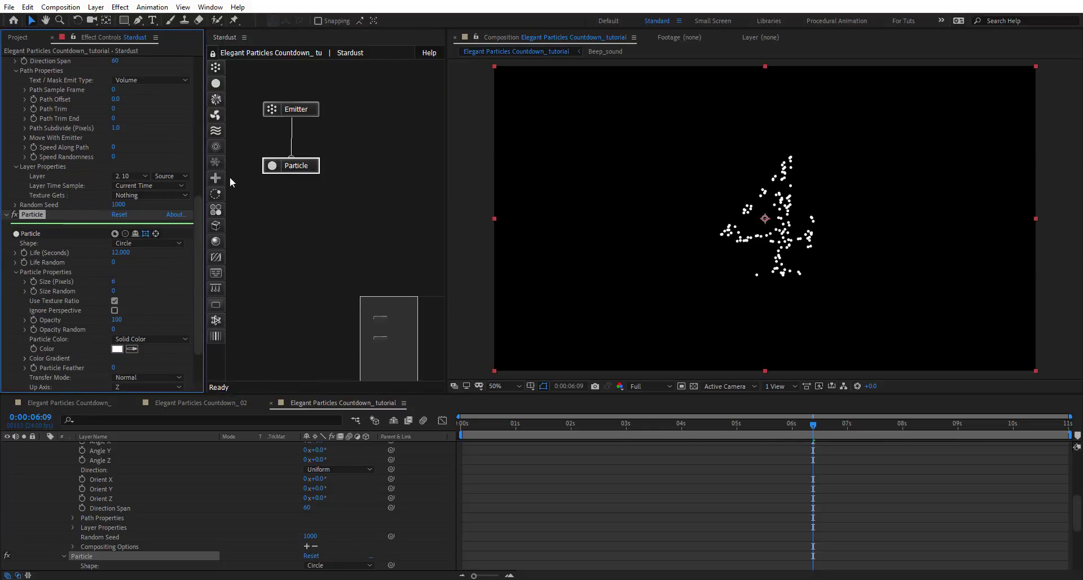
Step: Add a Replica node connected below the Particle node and set its Replicates to 100
drag(213, 163, 308, 194)
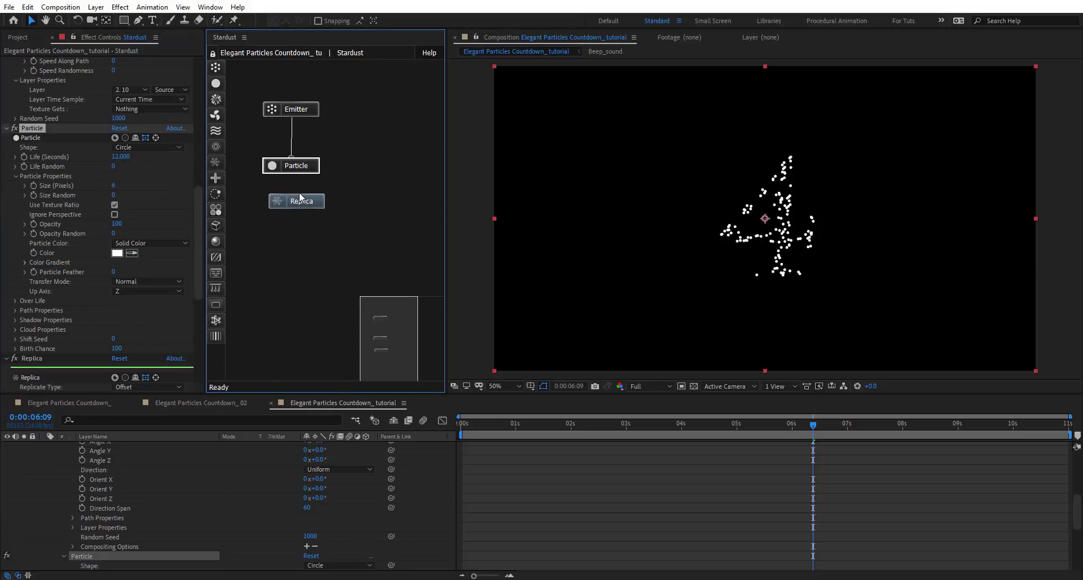
click(303, 202)
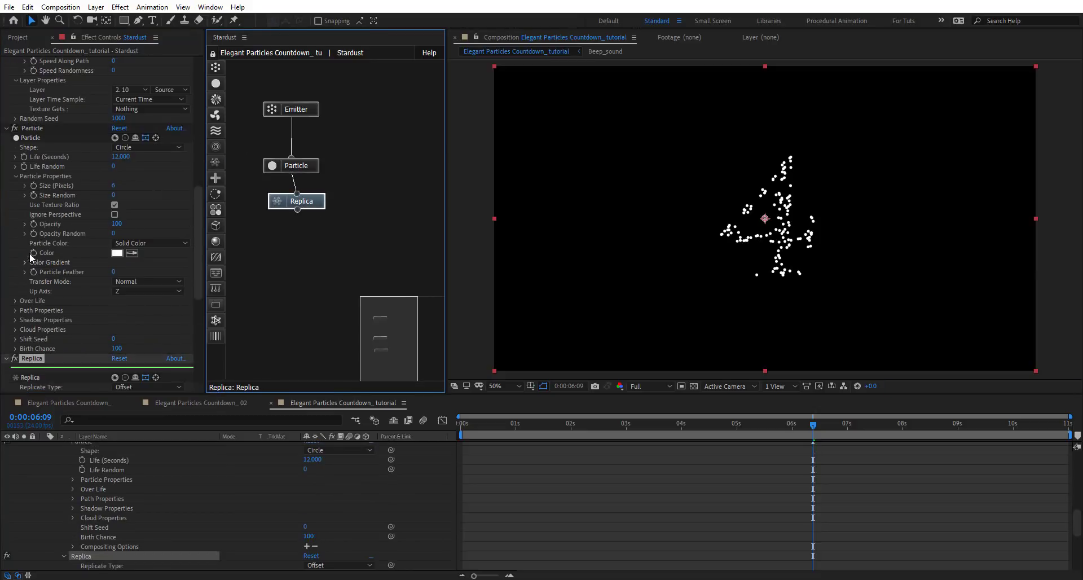
scroll(40, 262, down, 5)
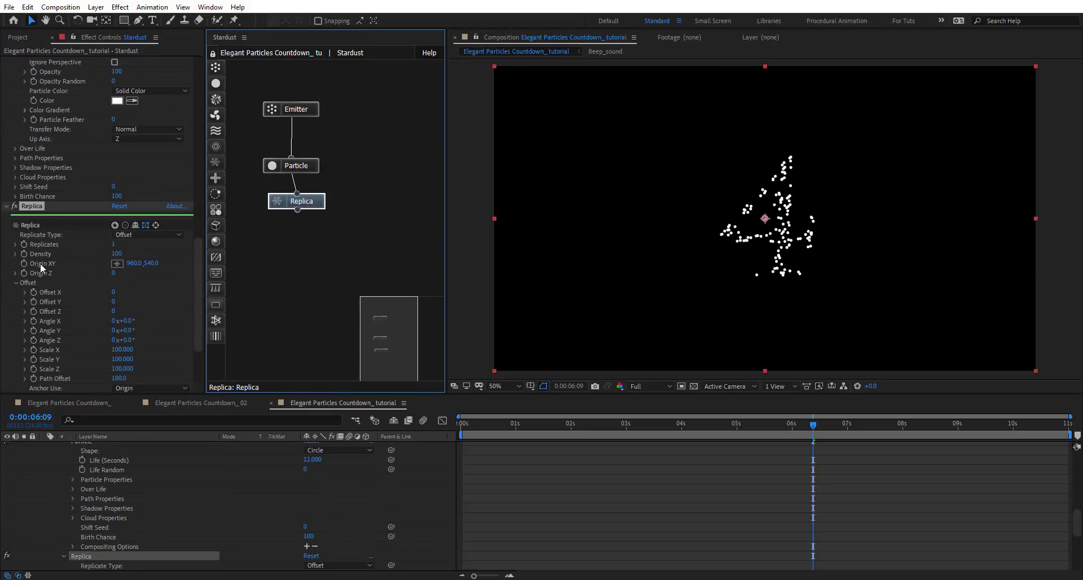
click(113, 244)
text(100)
key(Return)
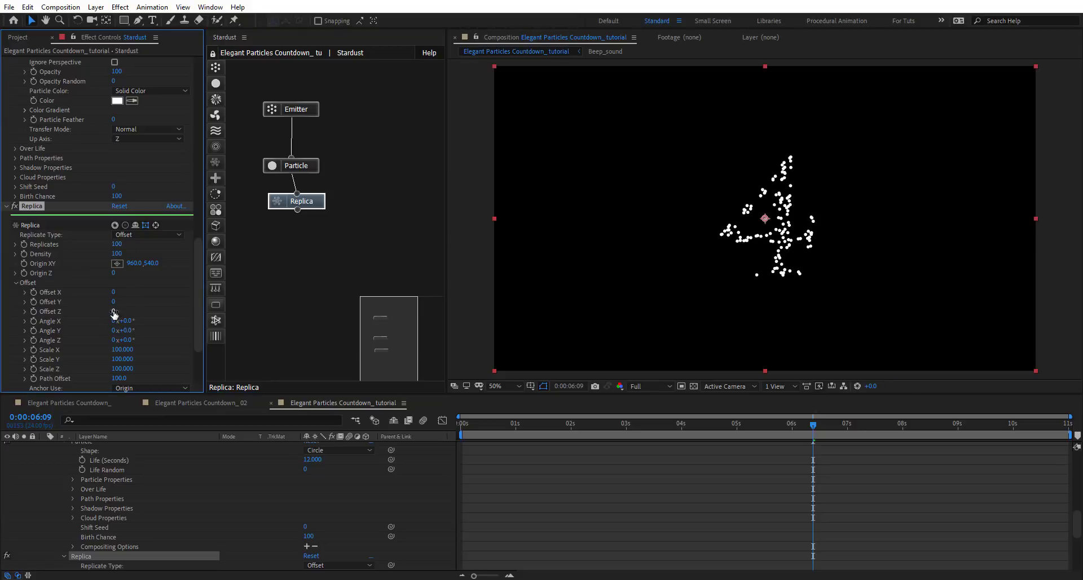
Step: Set the Replica's Offset Z to 130 and Density to 20, and scrub the timeline to check the replicated digits
drag(121, 311, 117, 310)
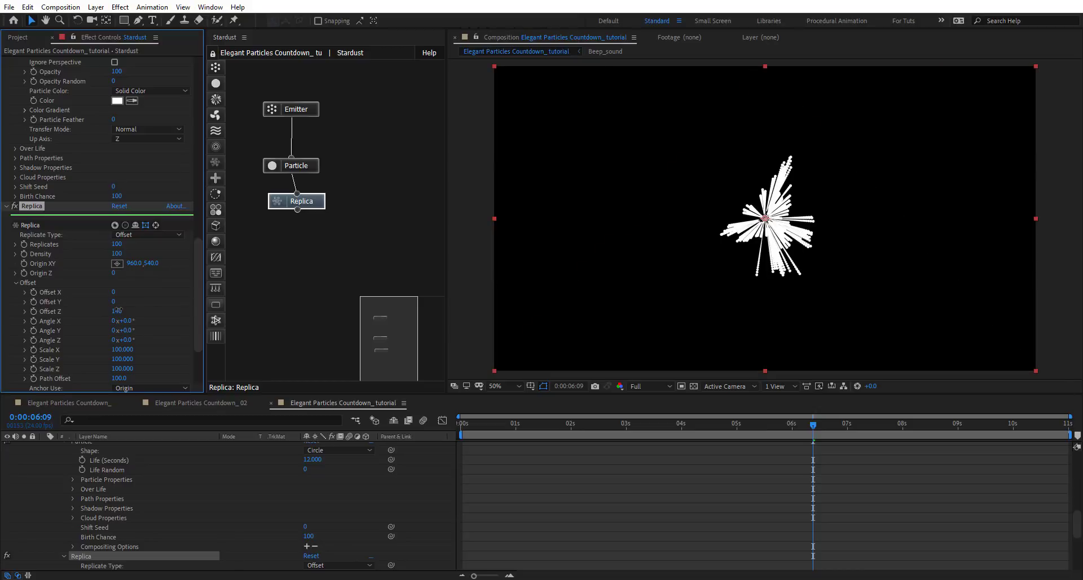
click(117, 253)
text(20)
key(Return)
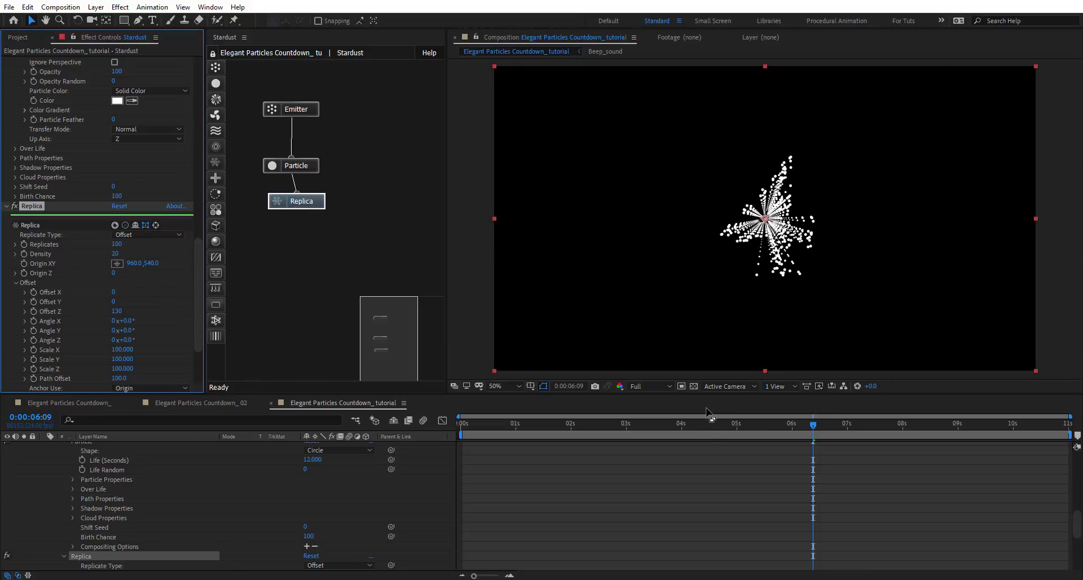
click(707, 425)
drag(546, 424, 787, 432)
Step: Apply the yellow-to-red preset to the Color gradient in the Replica's Along Path Properties
scroll(56, 270, down, 3)
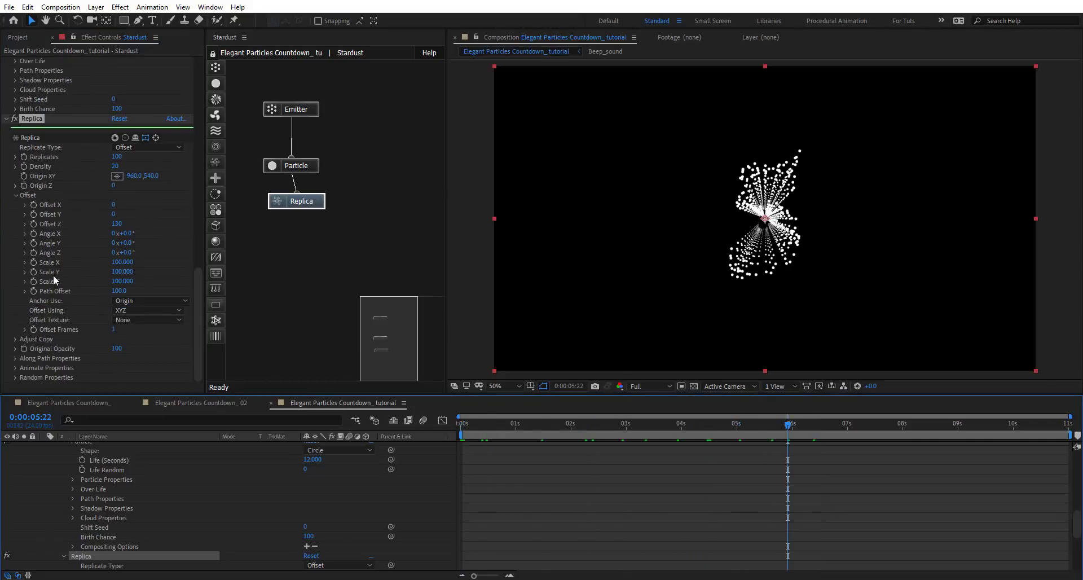
click(16, 358)
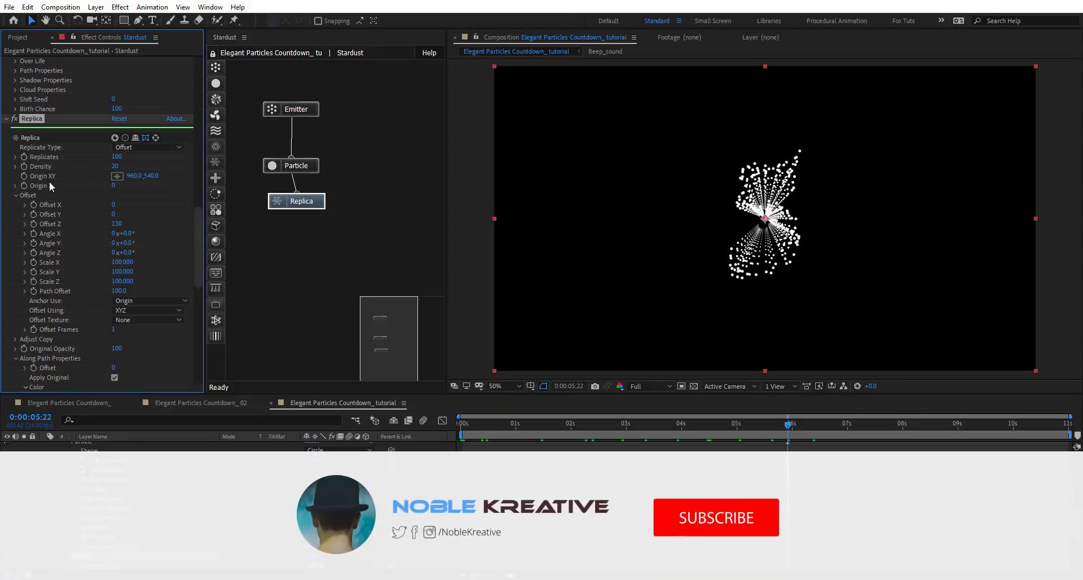
scroll(38, 270, down, 10)
click(134, 166)
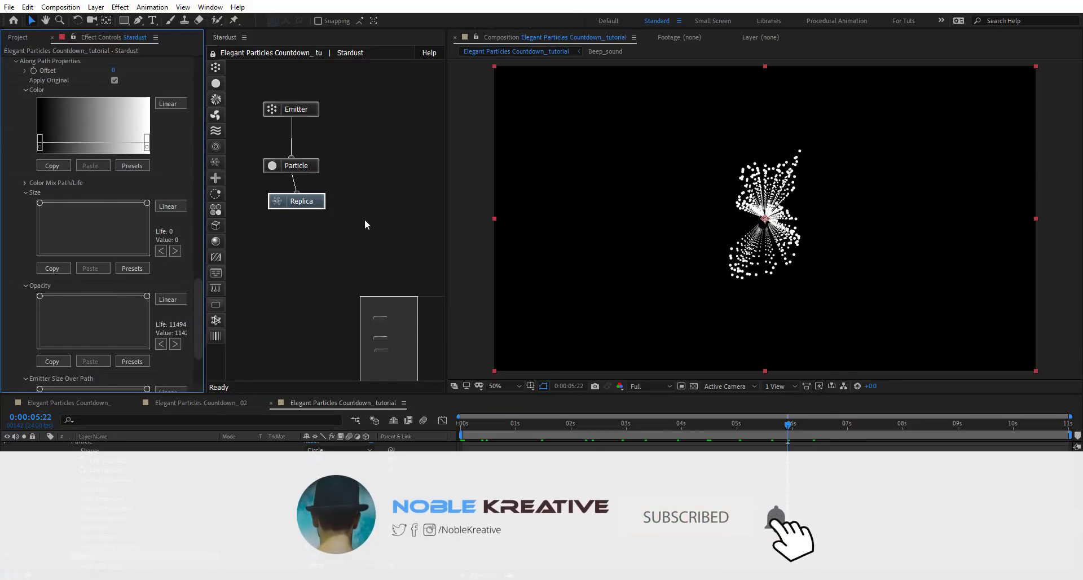
click(773, 316)
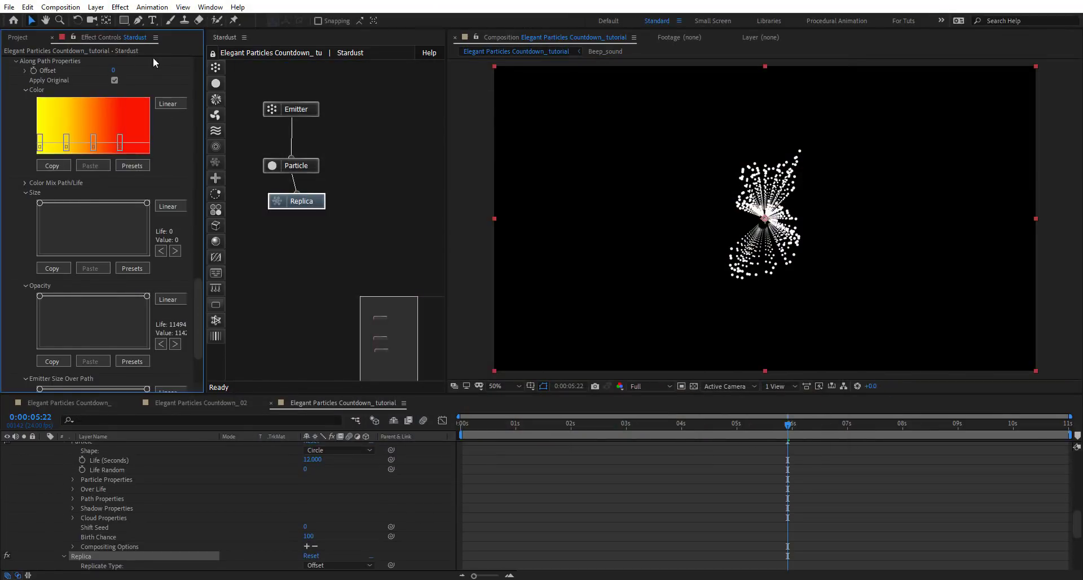
Step: Rearrange the gradient stops to run yellow, orange, yellow, and lower both ends of the Color Mix Path/Life curve to 0
drag(115, 110, 115, 109)
drag(66, 145, 147, 141)
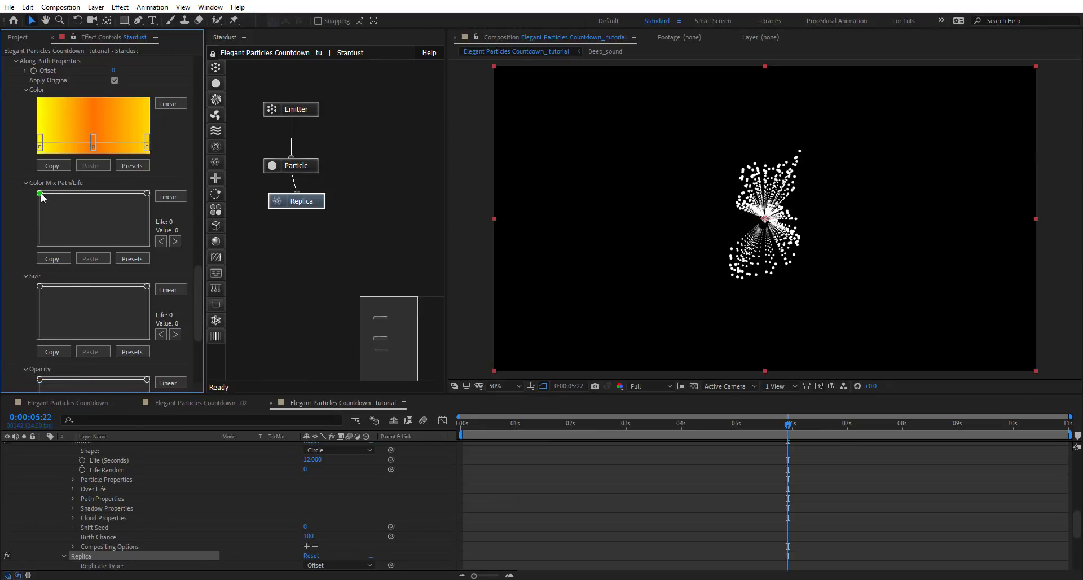
drag(41, 193, 36, 248)
drag(150, 224, 155, 245)
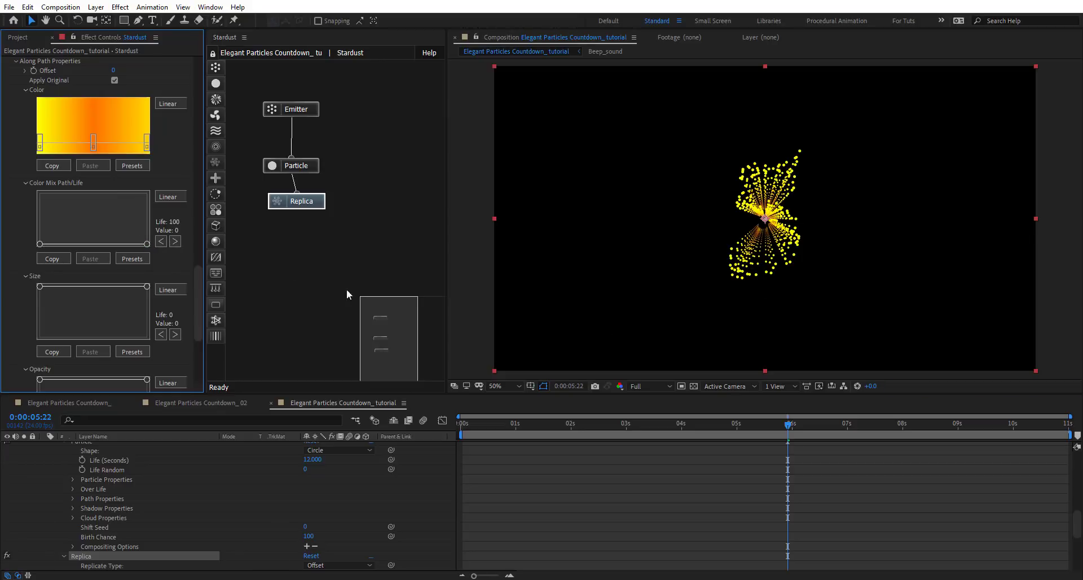
Step: Collapse the Stardust layer's properties, add a new null object to the composition and make it a 3D layer
scroll(97, 466, up, 10)
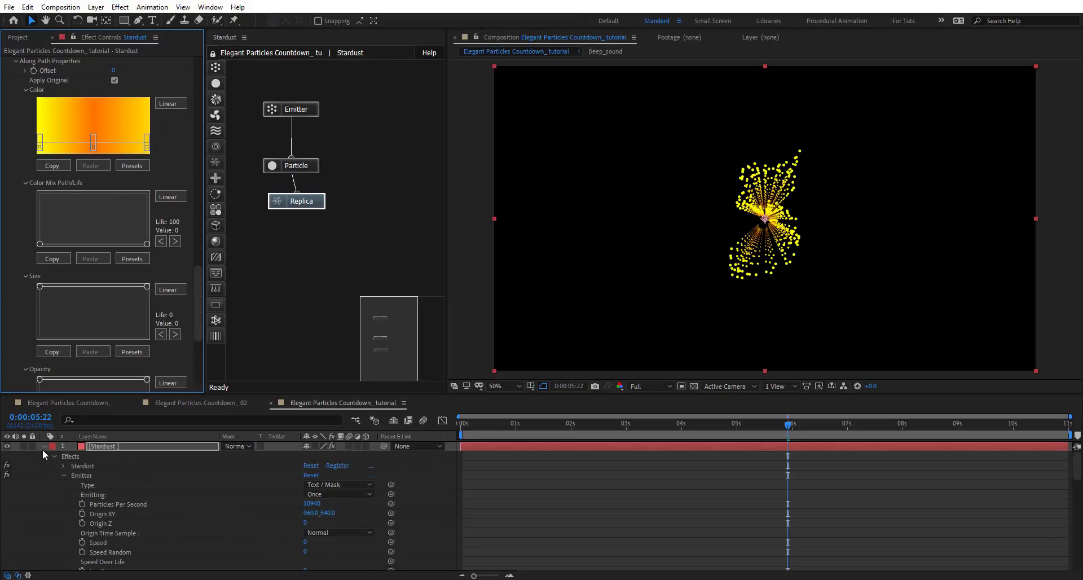
click(45, 447)
click(407, 506)
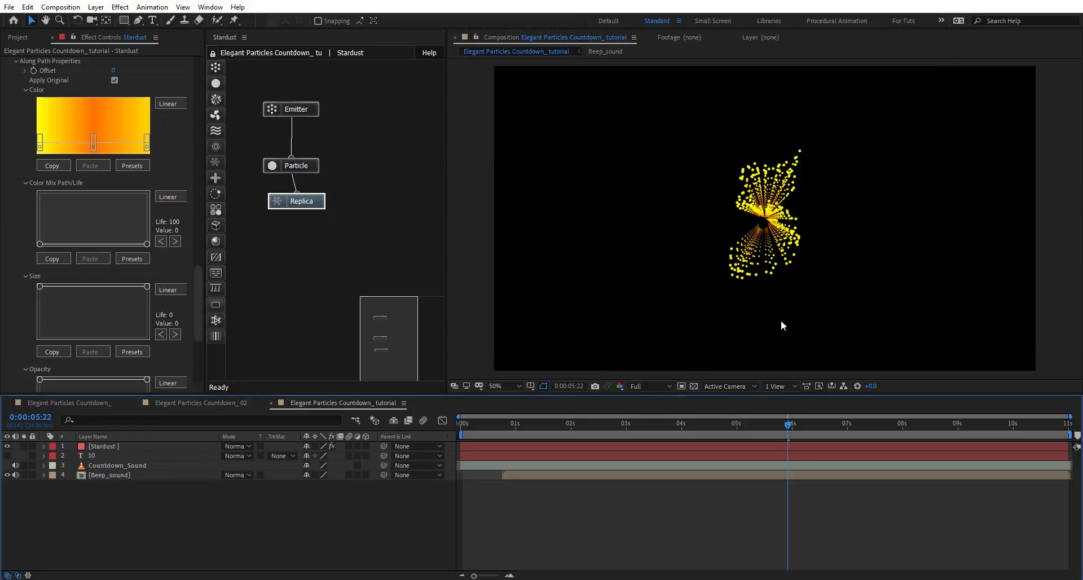
right_click(360, 504)
mouse_move(465, 389)
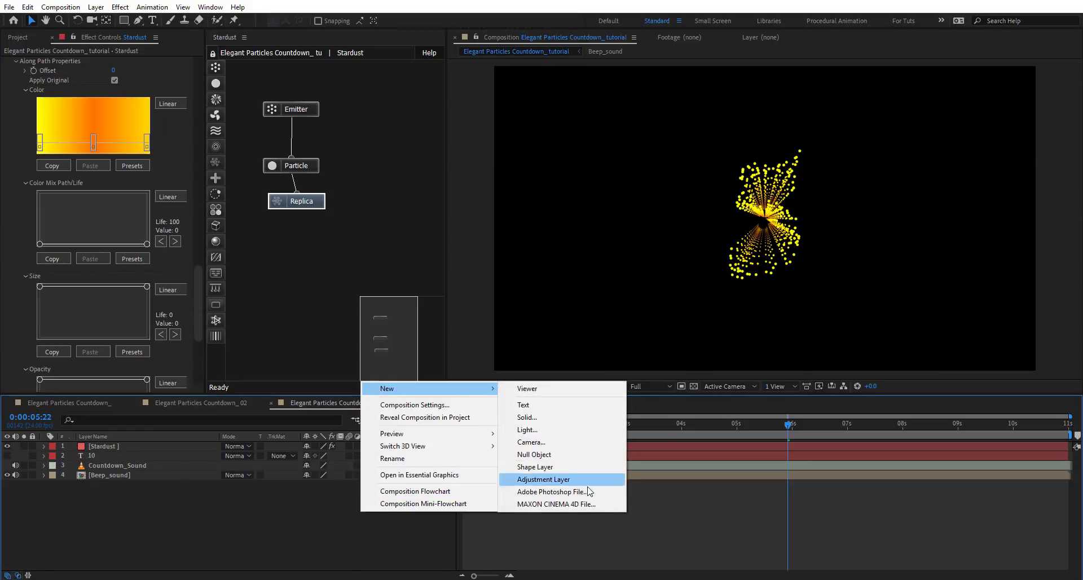
click(593, 459)
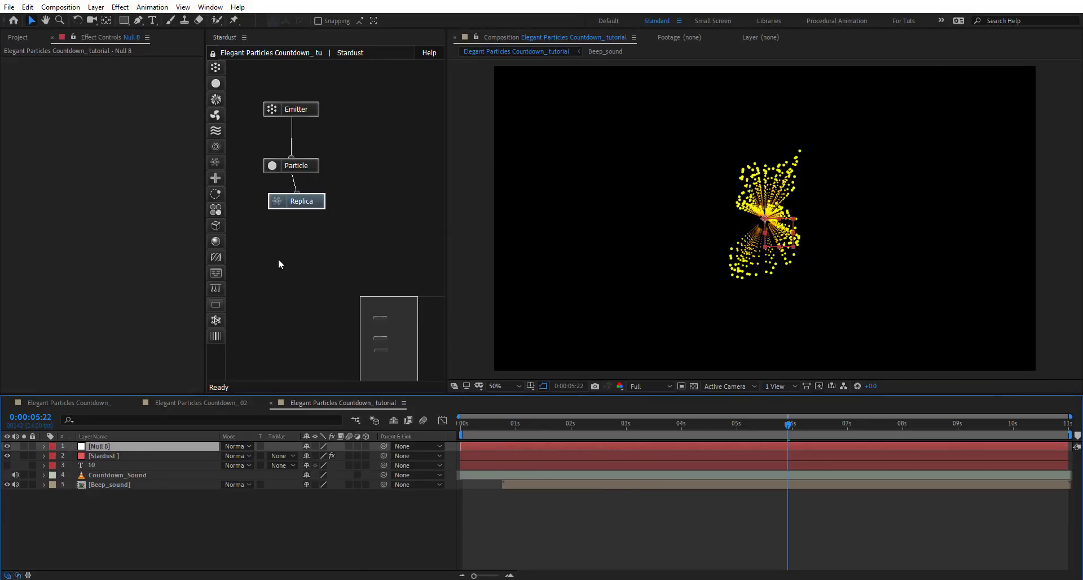
click(367, 445)
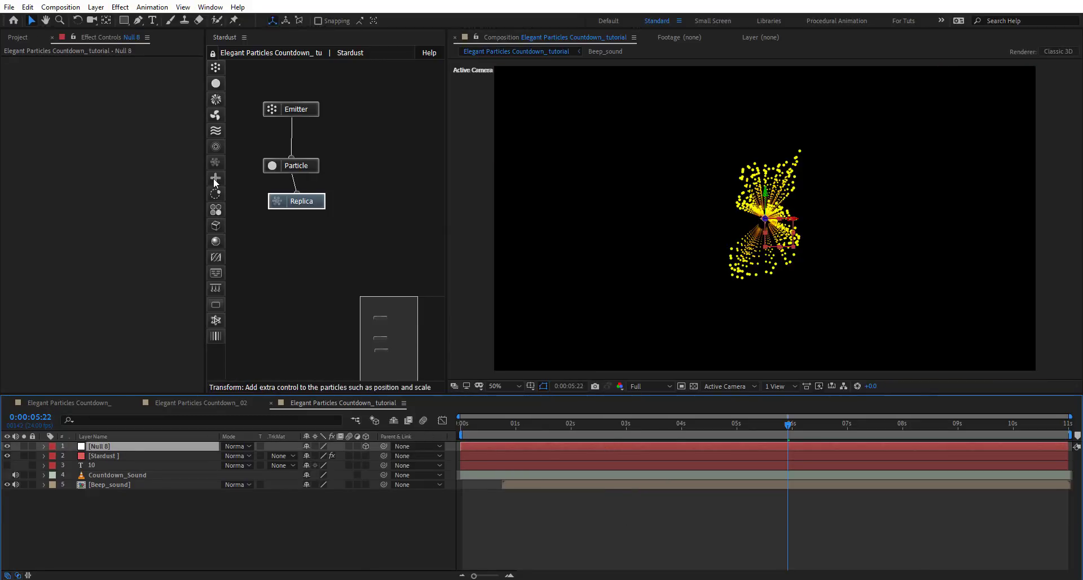
Step: Add an unconnected Transform node to the Stardust graph and select it for editing
drag(215, 178, 344, 263)
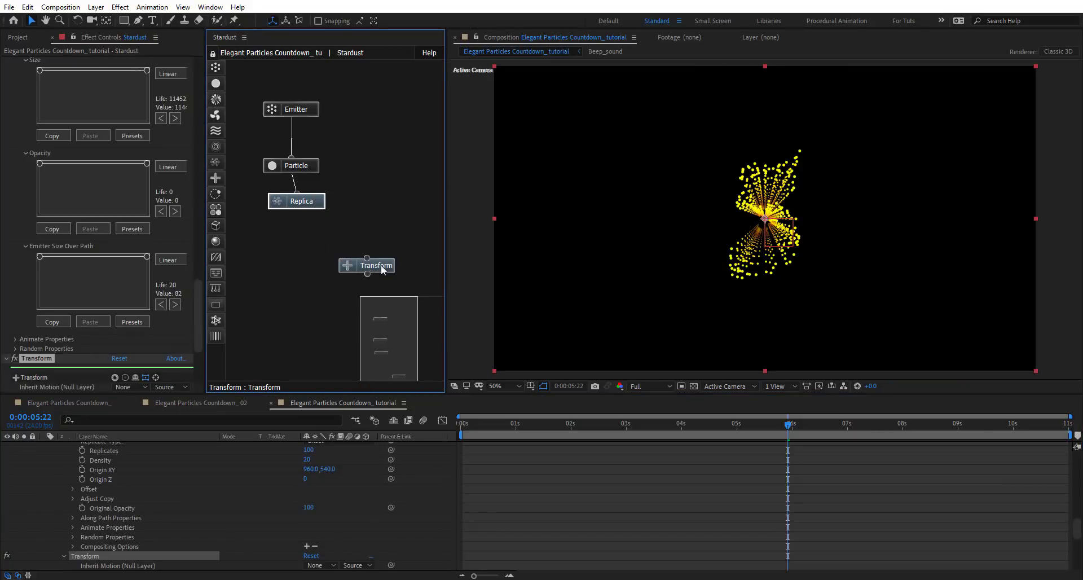
click(381, 269)
scroll(85, 270, down, 3)
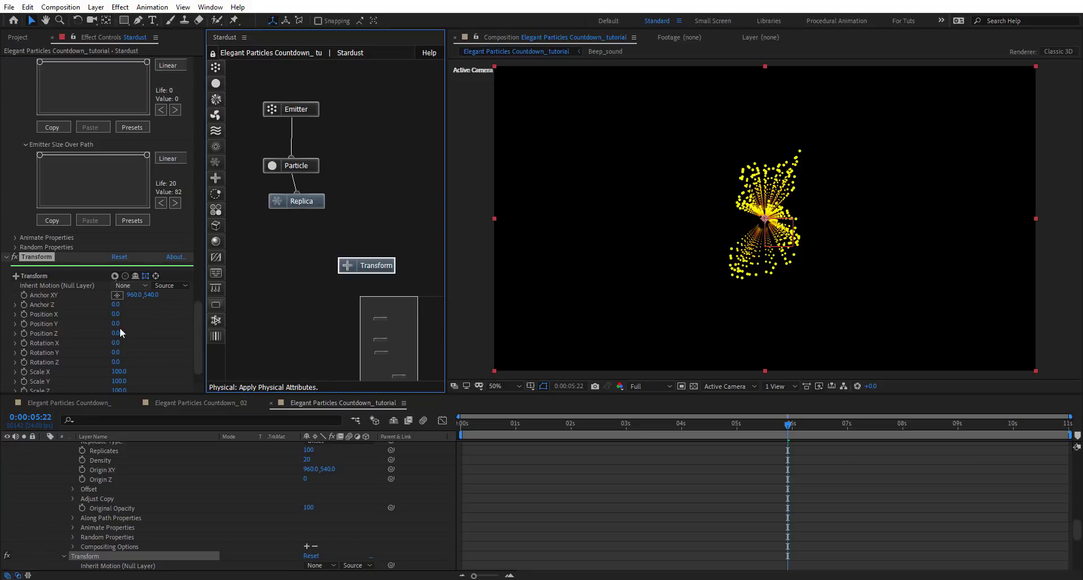
Step: Try shifting the particles with the Transform node's Position X at -630, undo it, and try Position Z at 7240
drag(115, 313, 78, 317)
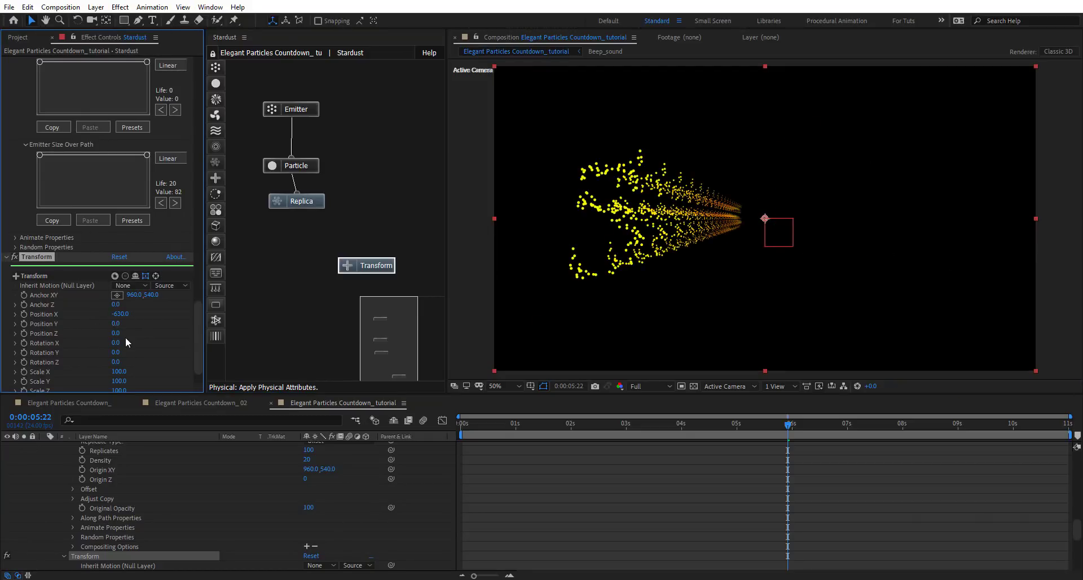
key(ctrl+z)
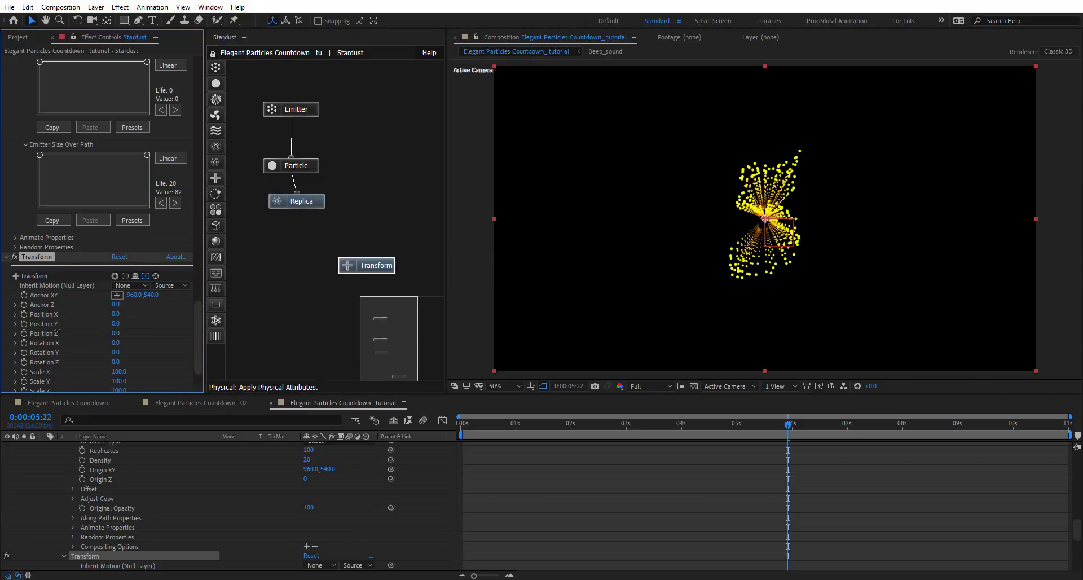
drag(116, 333, 518, 303)
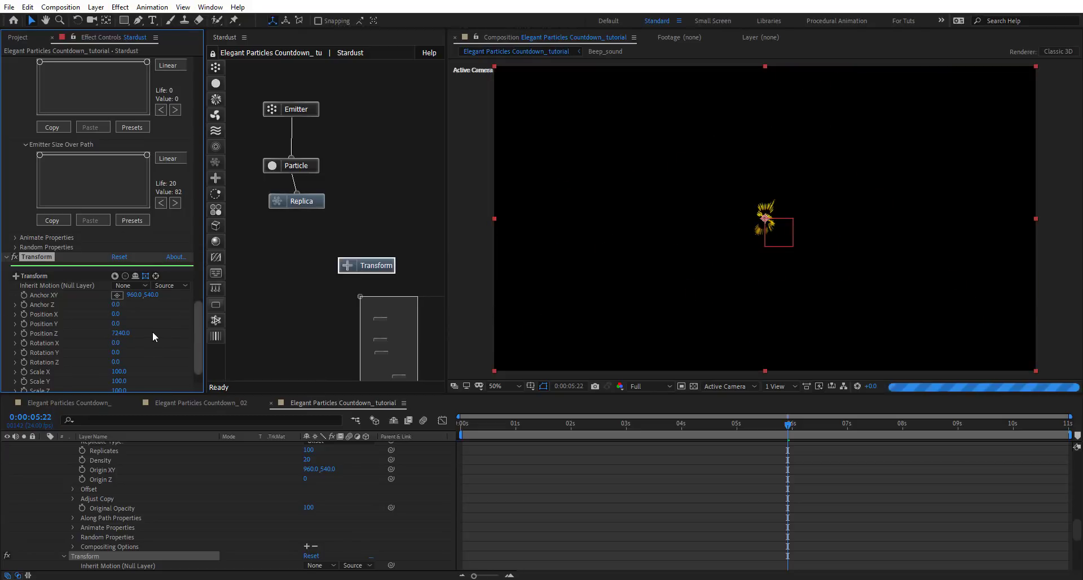
Step: Set the Transform node's Inherit Motion layer to Null 8 and collapse the Stardust layer's properties
click(130, 285)
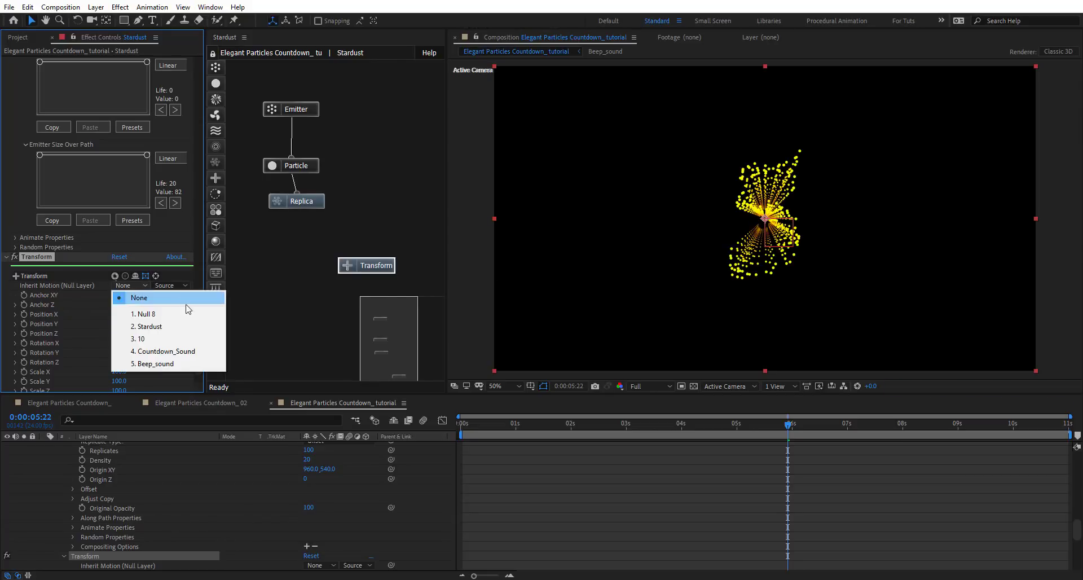
click(192, 314)
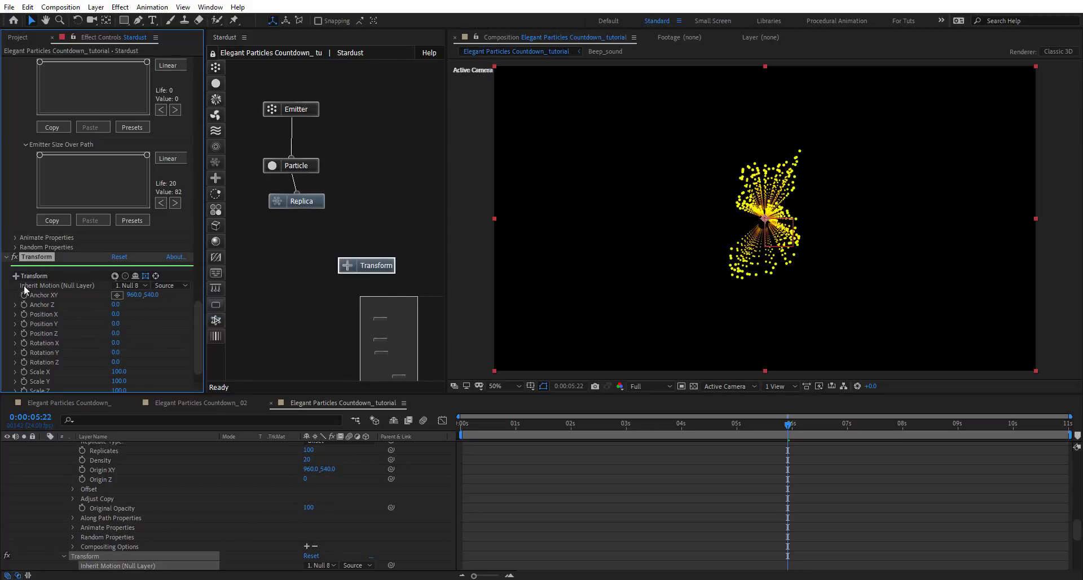
scroll(401, 459, up, 15)
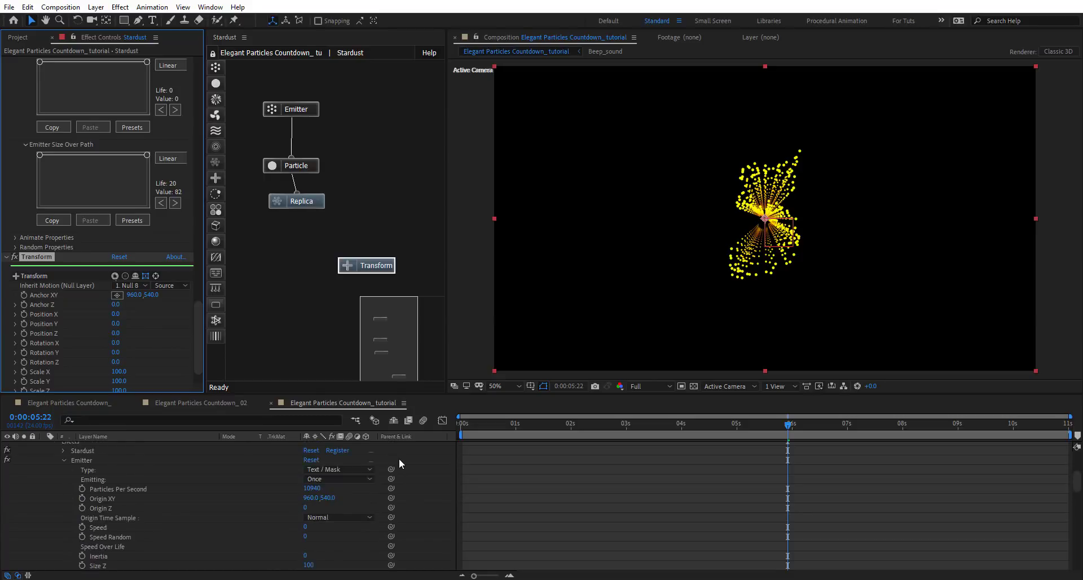
click(44, 456)
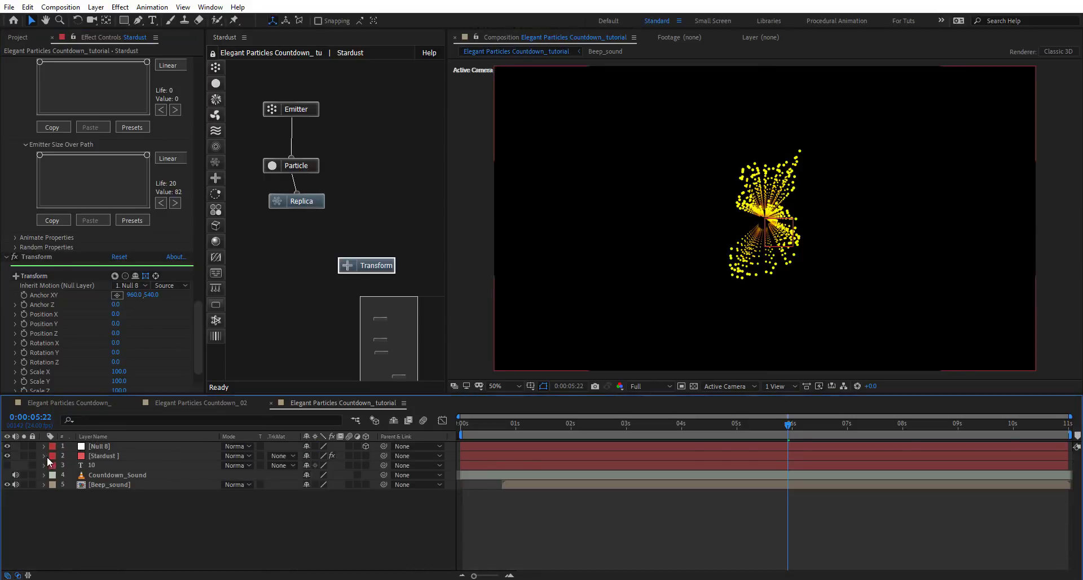
Step: Move the null's Position Z to about -18180 and keyframe its Position at 0 seconds
click(139, 443)
key(p)
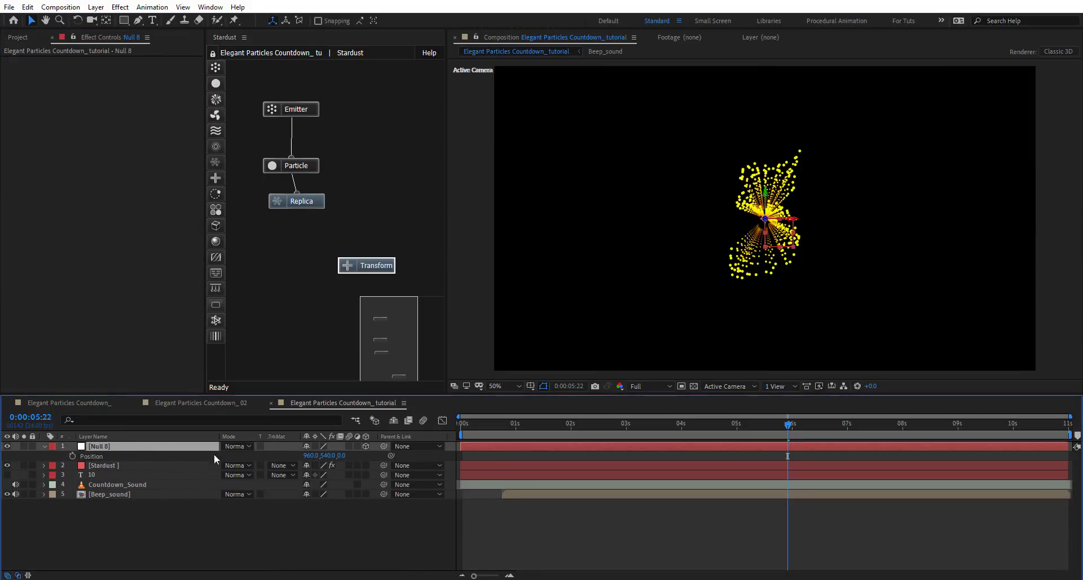
drag(296, 457, 99, 451)
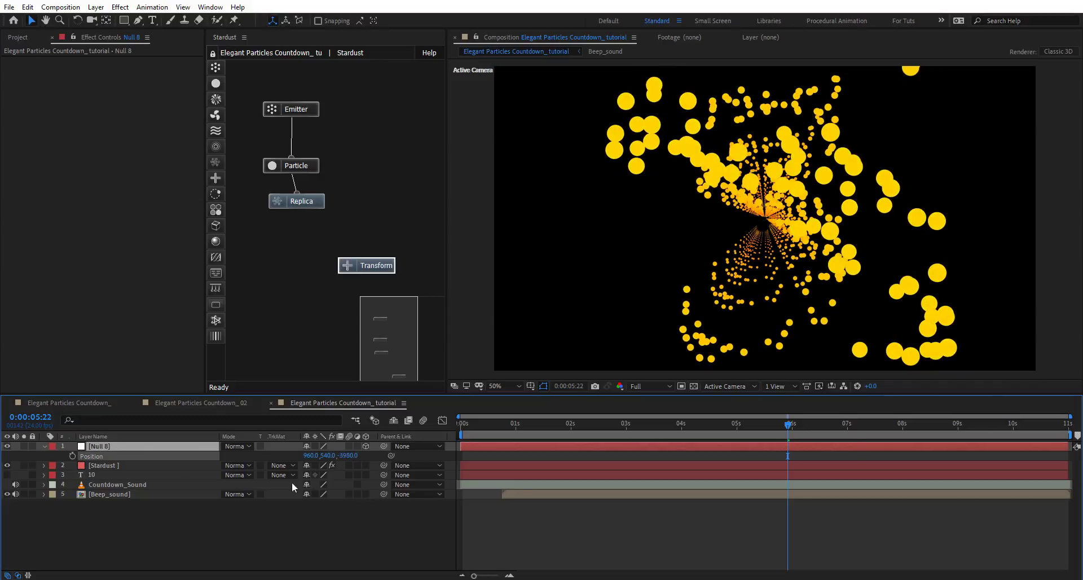
click(348, 455)
drag(345, 456, 158, 456)
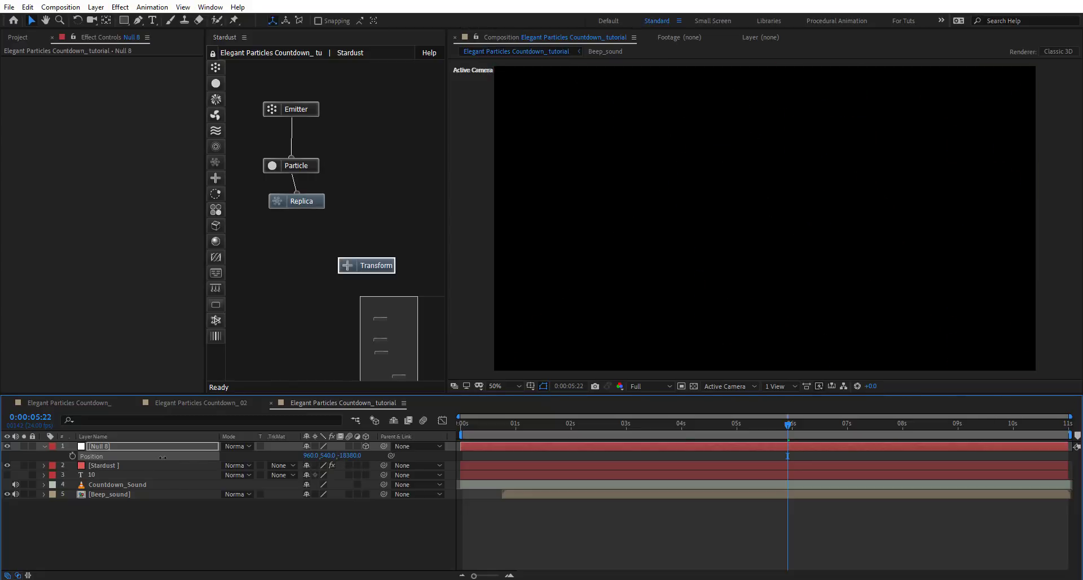
drag(502, 422, 439, 426)
click(73, 457)
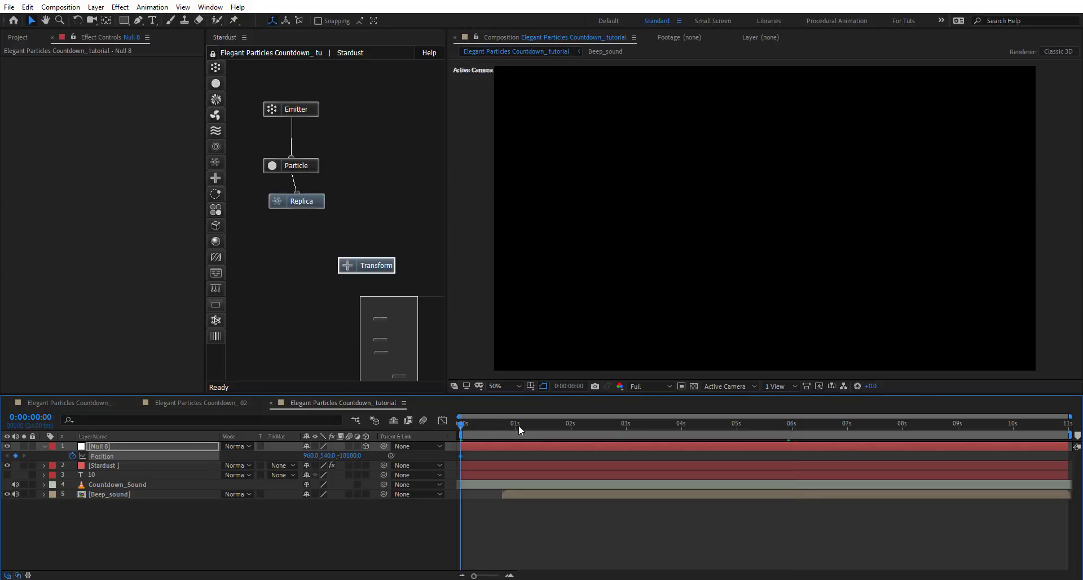
Step: Add a Position keyframe for the null at 1 second with Z set to -600
click(515, 426)
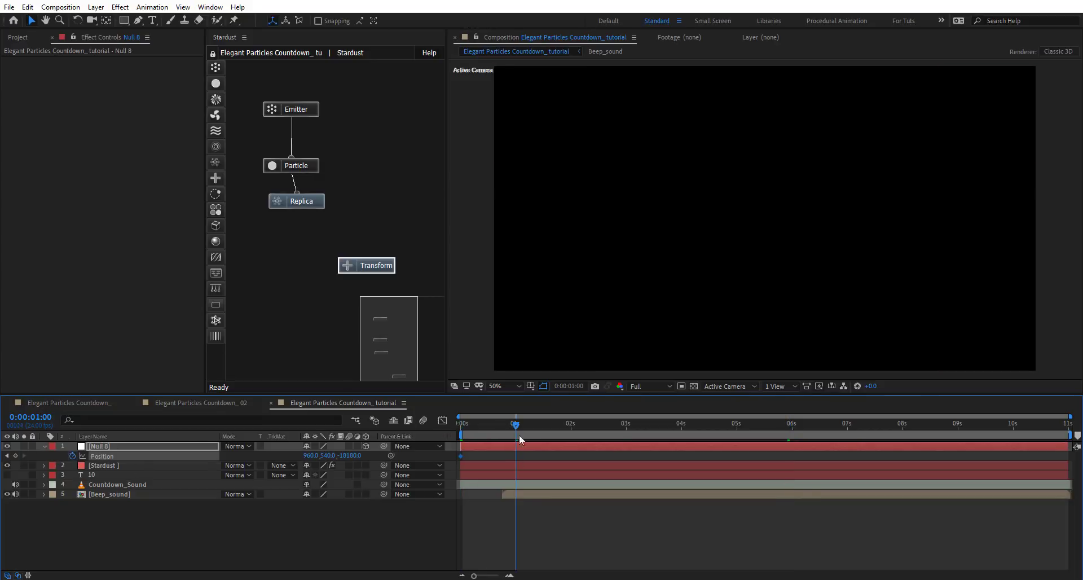
click(353, 457)
text(0)
key(Return)
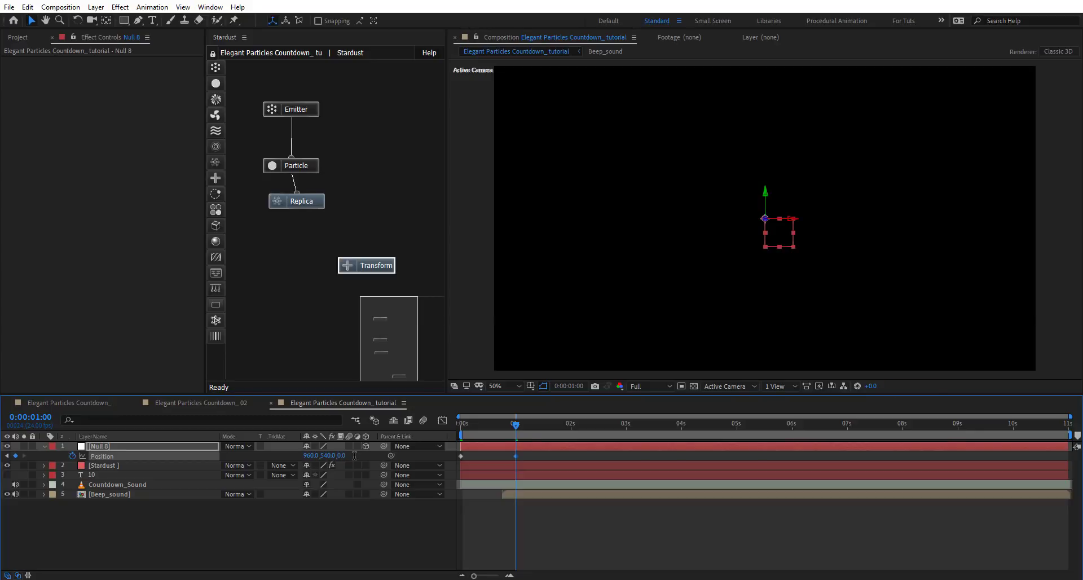
drag(338, 456, 209, 446)
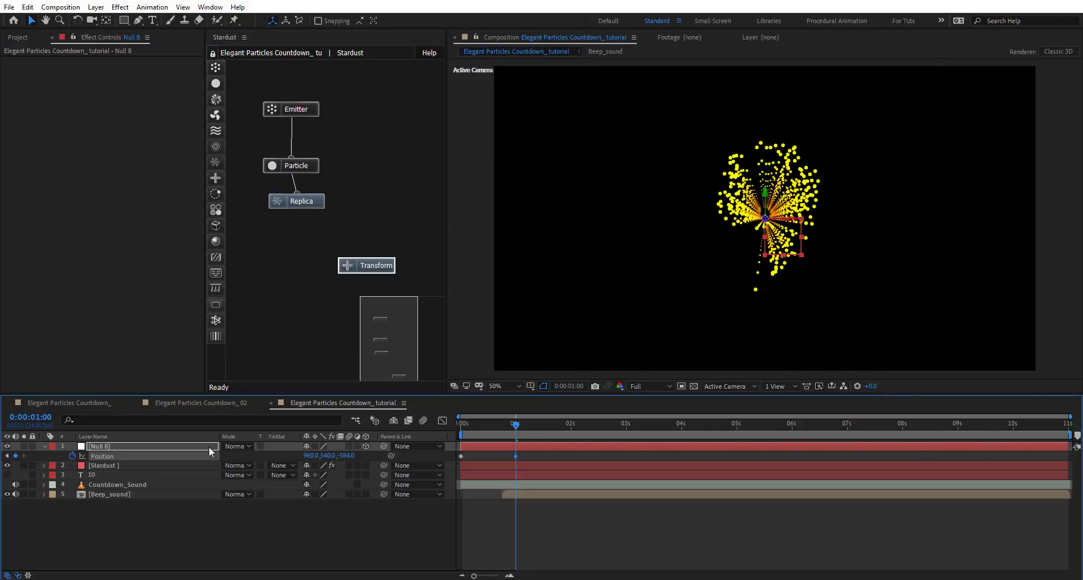
drag(346, 456, 340, 455)
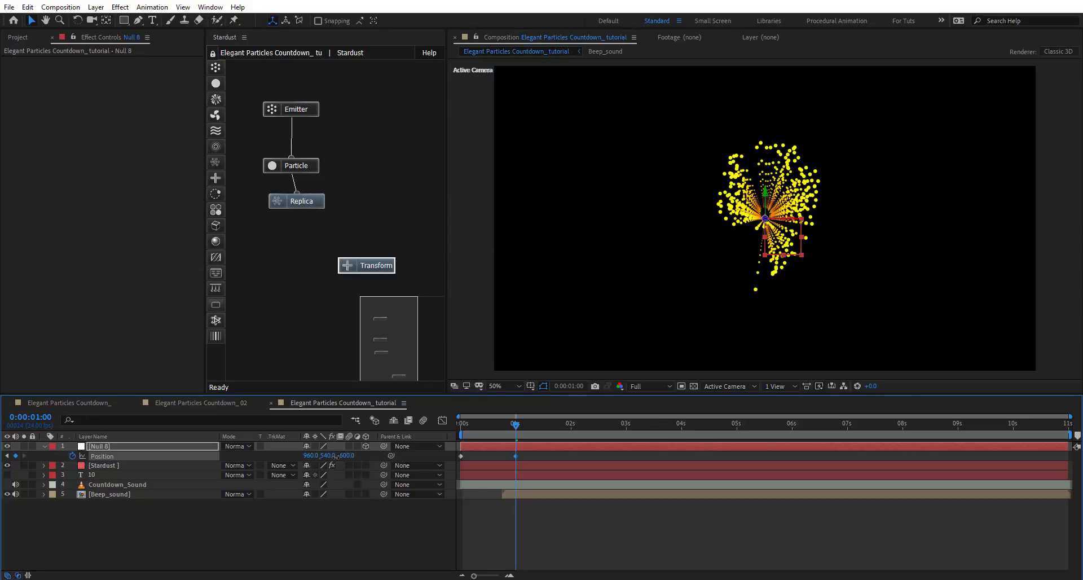
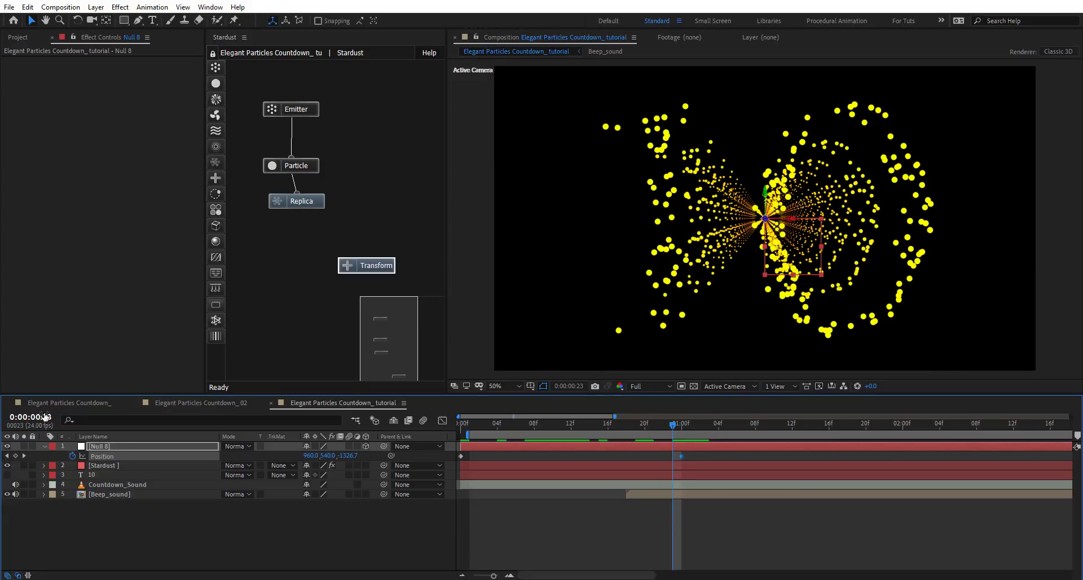
Step: Move the null's second Position keyframe to 0:00:00:23 and paste a copy of it at 0:00:00:13
drag(680, 455, 675, 455)
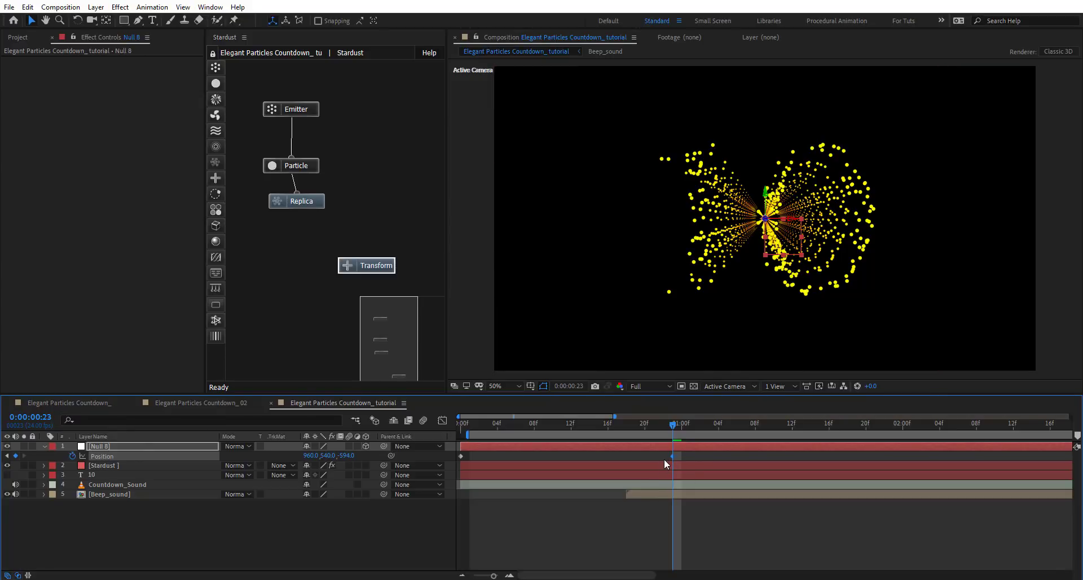
key(shift+Page_Up)
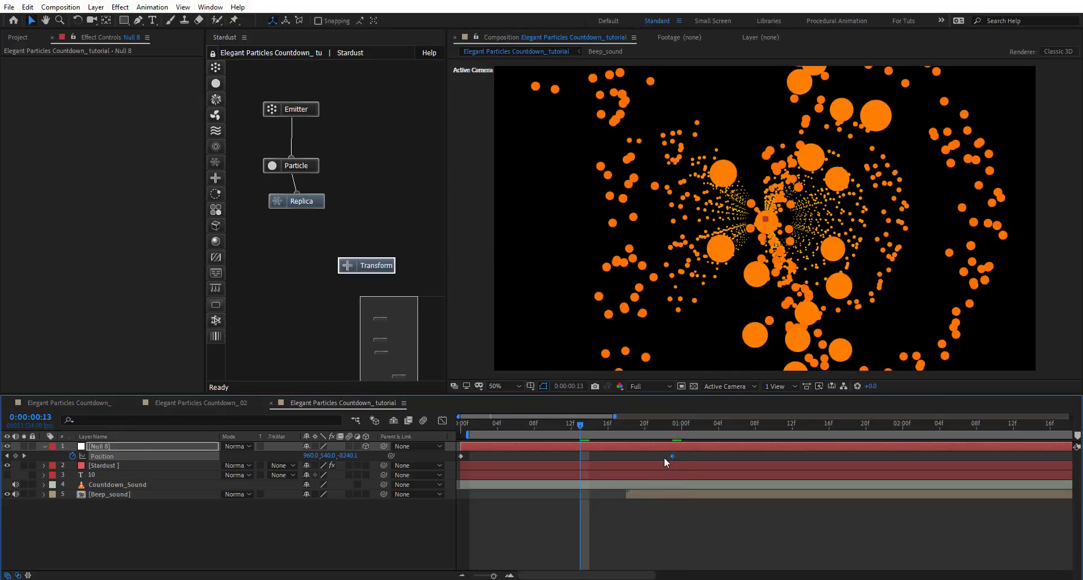
key(ctrl+v)
mouse_move(581, 425)
mouse_down()
mouse_move(663, 425)
mouse_move(472, 431)
mouse_move(585, 431)
mouse_up()
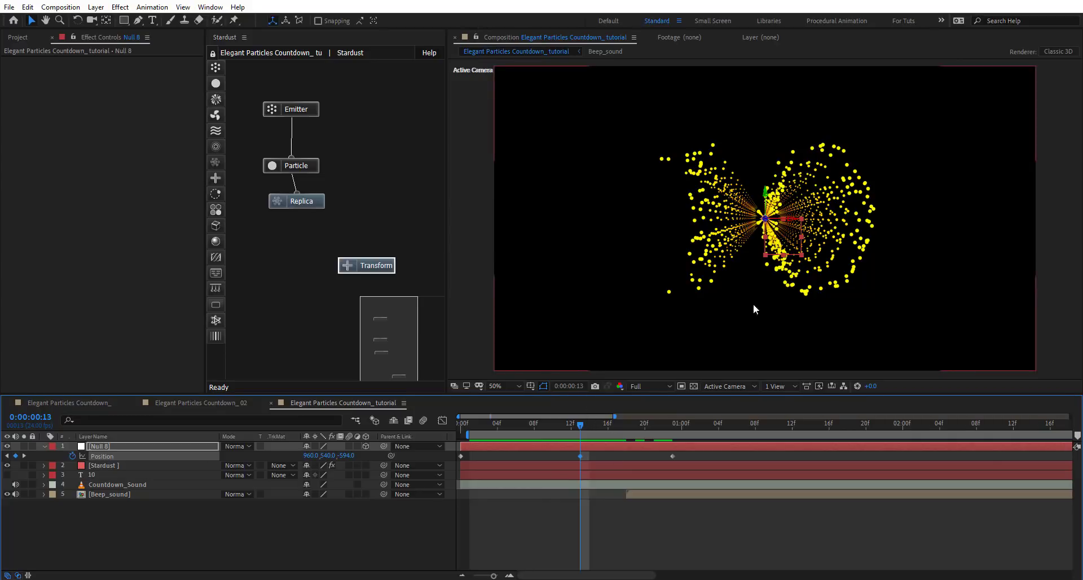
Step: Paste a copy of the null's first Position keyframe at 0:00:01:00
drag(580, 430, 681, 431)
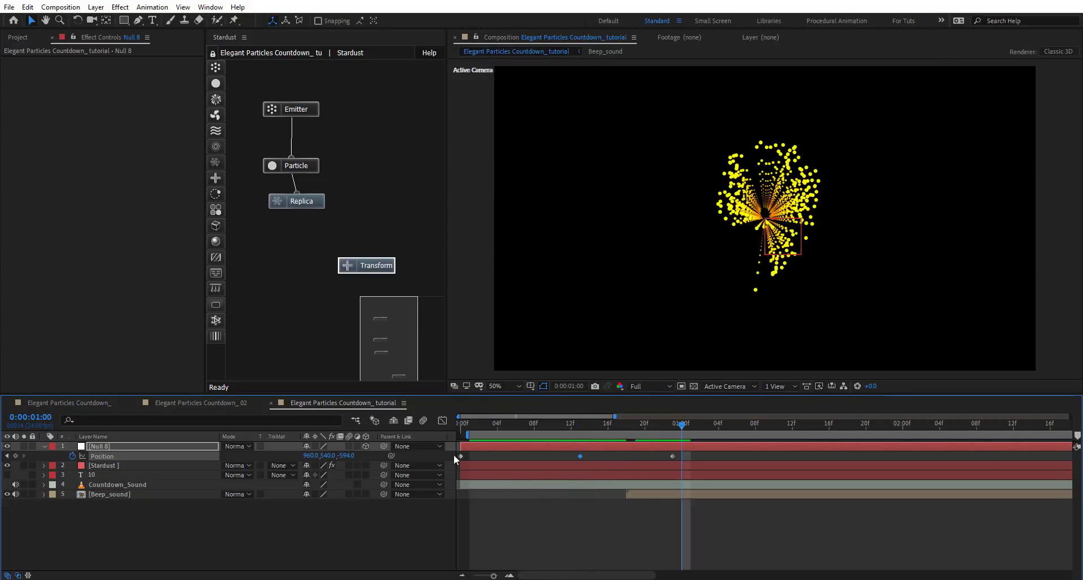
drag(449, 455, 449, 455)
key(ctrl+c)
key(ctrl+v)
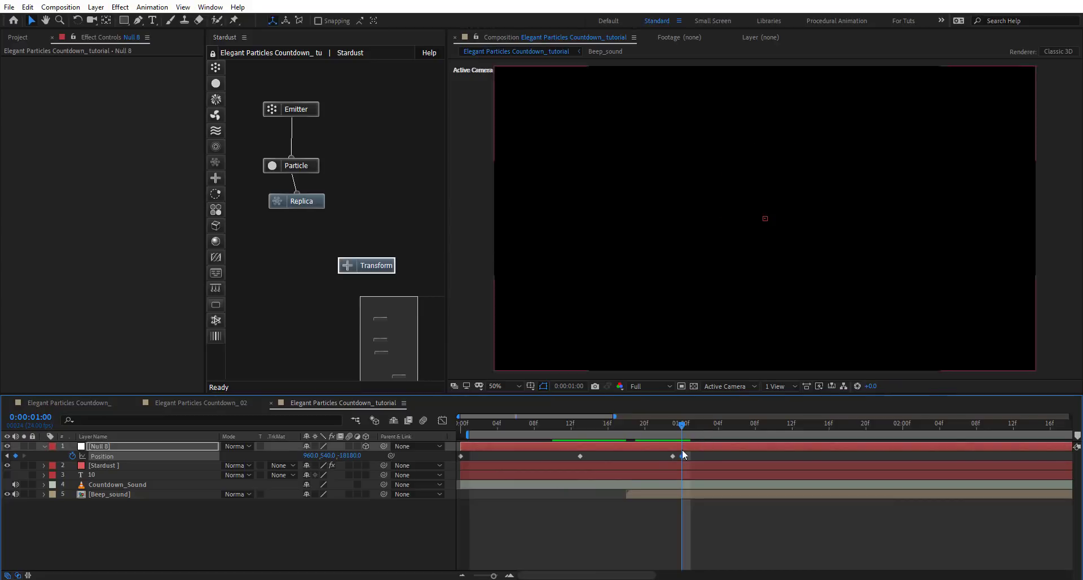
Step: Copy the null's Position keyframes at frames 13 and 23 and paste them at 0:00:02:00
drag(493, 575, 488, 576)
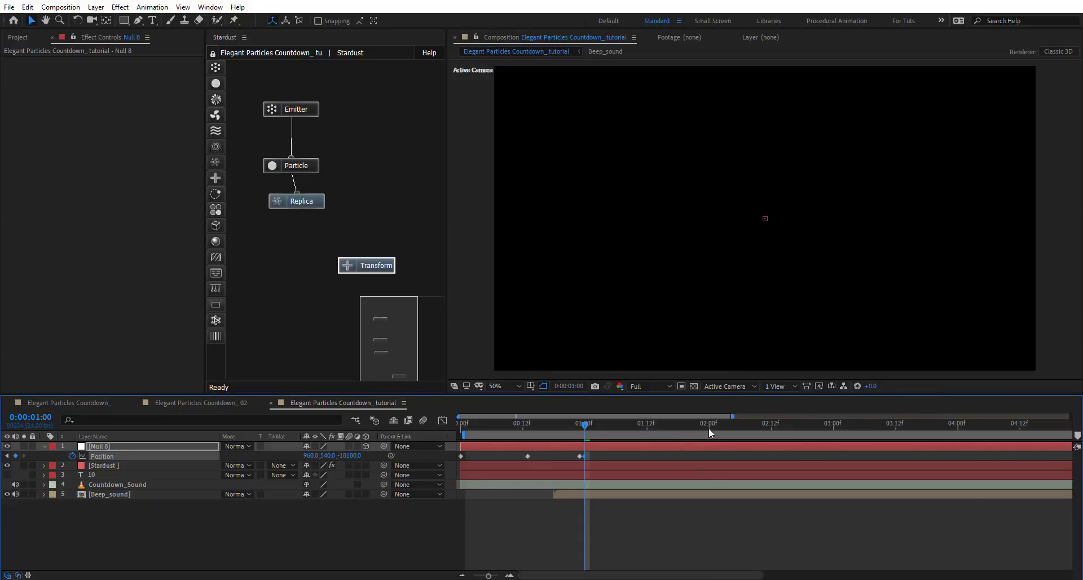
click(709, 427)
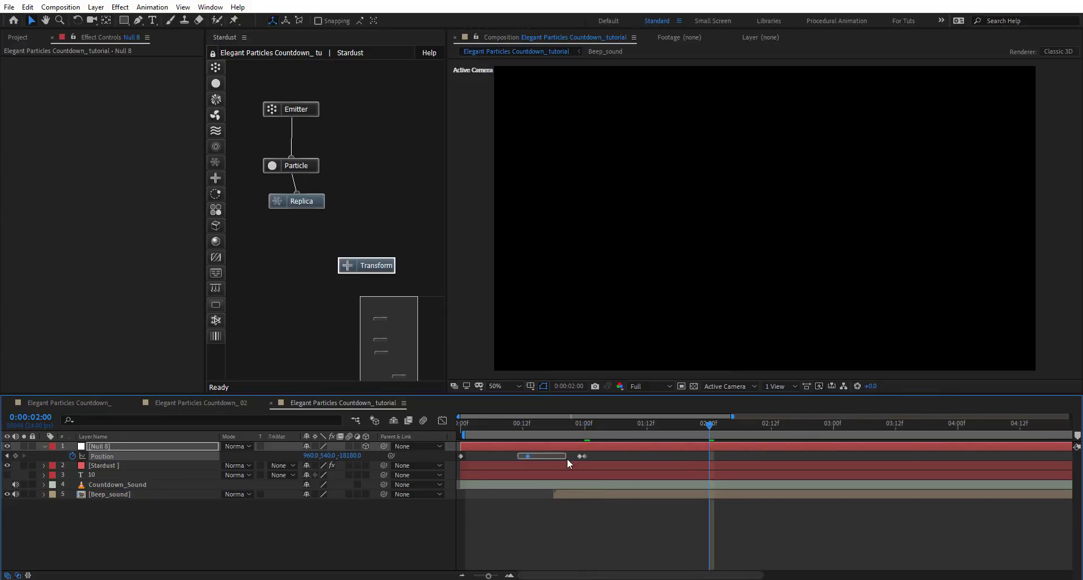
drag(579, 458, 579, 458)
key(ctrl+c)
key(ctrl+v)
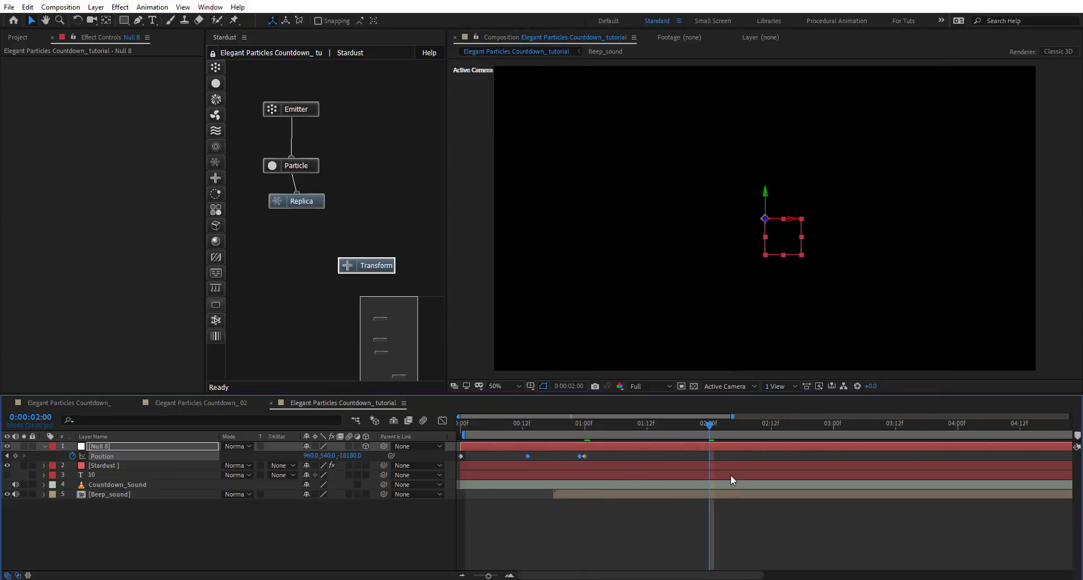
Step: Shift the two pasted Position keyframes earlier so the last one sits at 0:00:01:23
drag(709, 456, 658, 463)
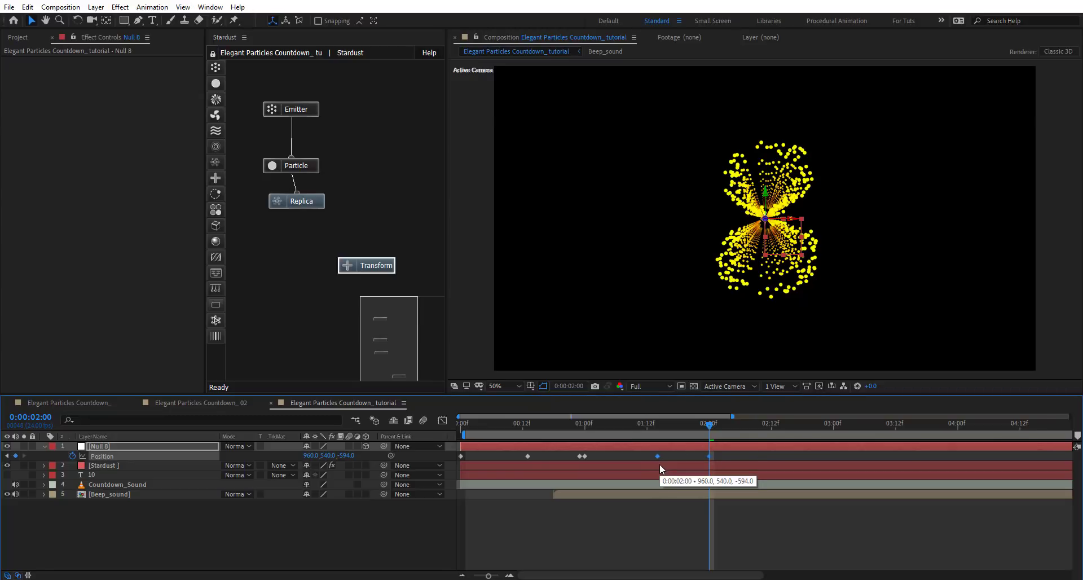
scroll(729, 461, up, 4)
drag(642, 576, 631, 577)
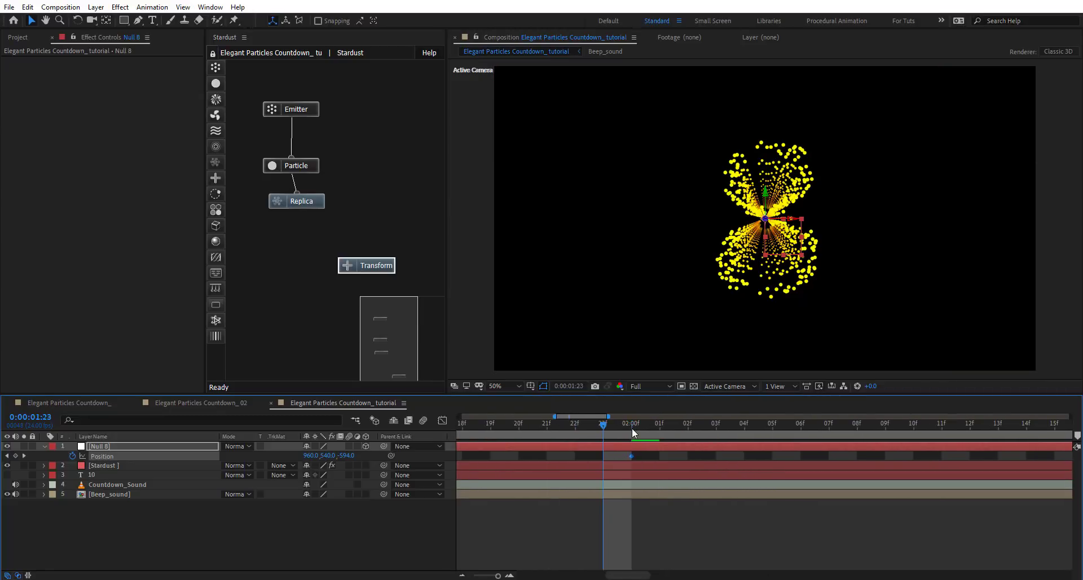
drag(633, 432, 607, 459)
scroll(588, 498, down, 3)
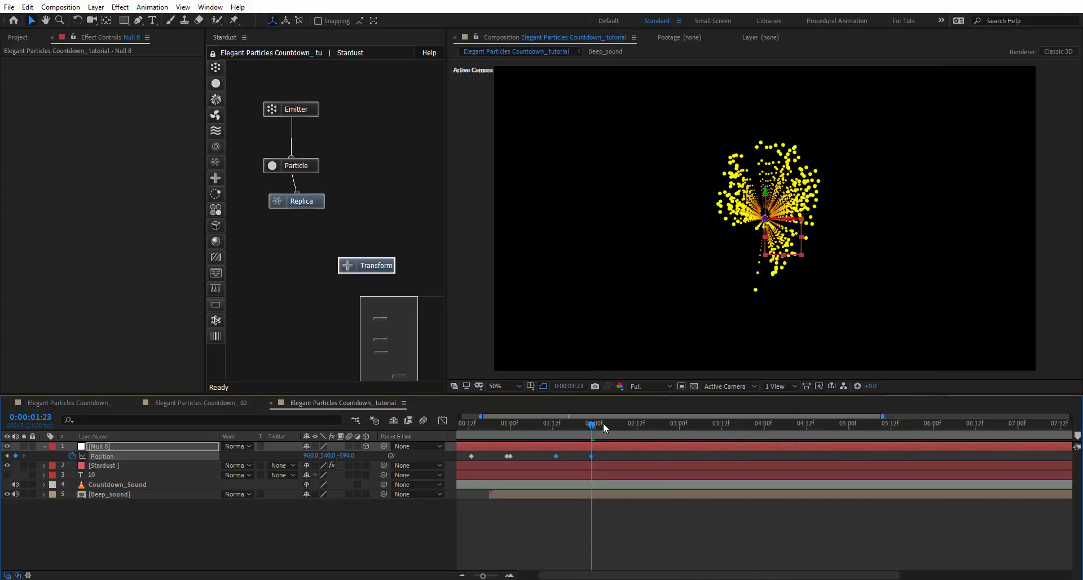
Step: Paste a copy of the null's first Position keyframe at 0:00:02:00
drag(590, 423, 627, 452)
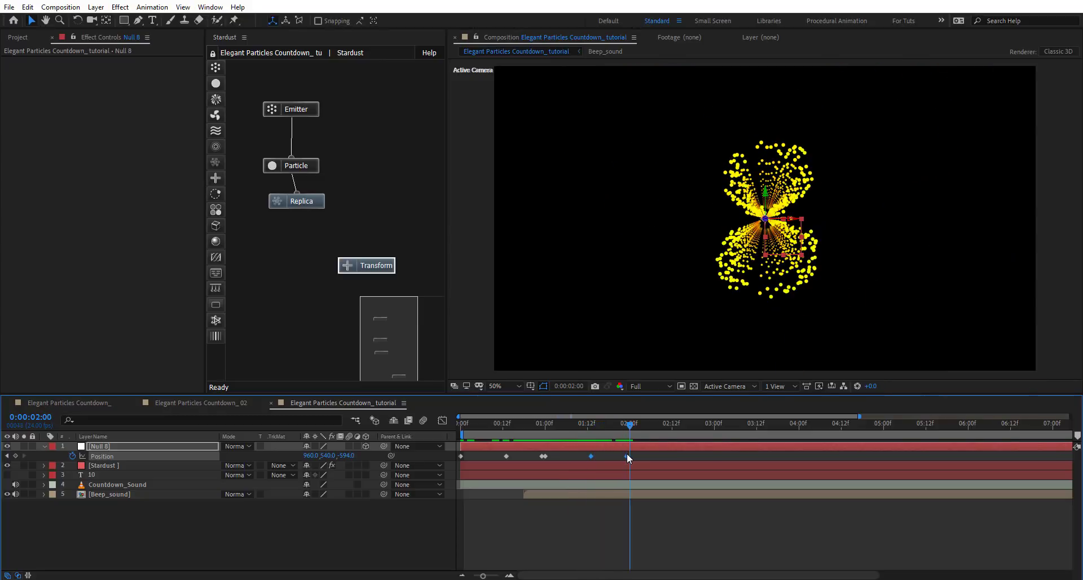
click(509, 575)
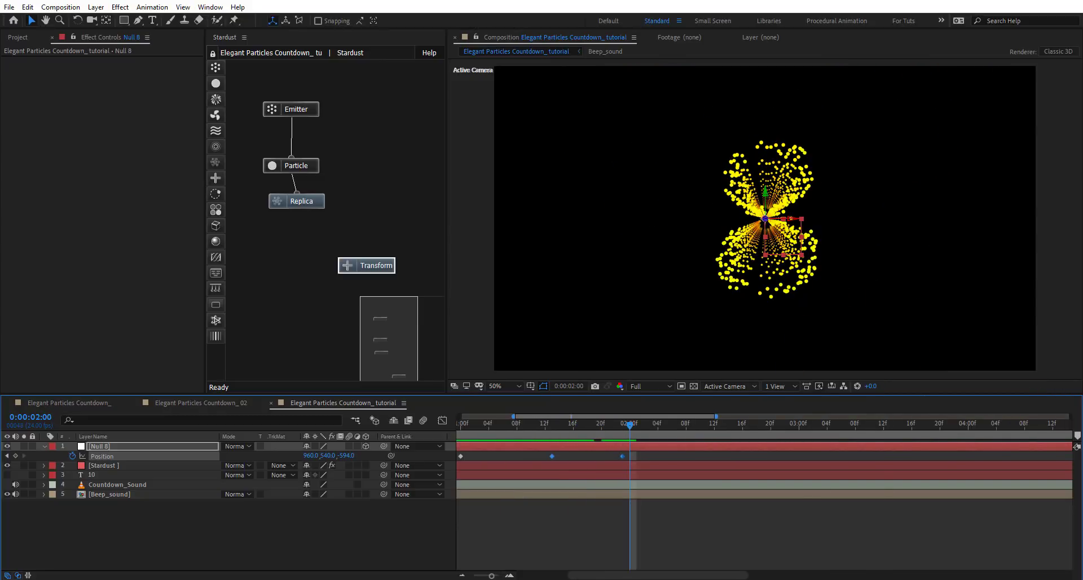
scroll(472, 472, left, 3)
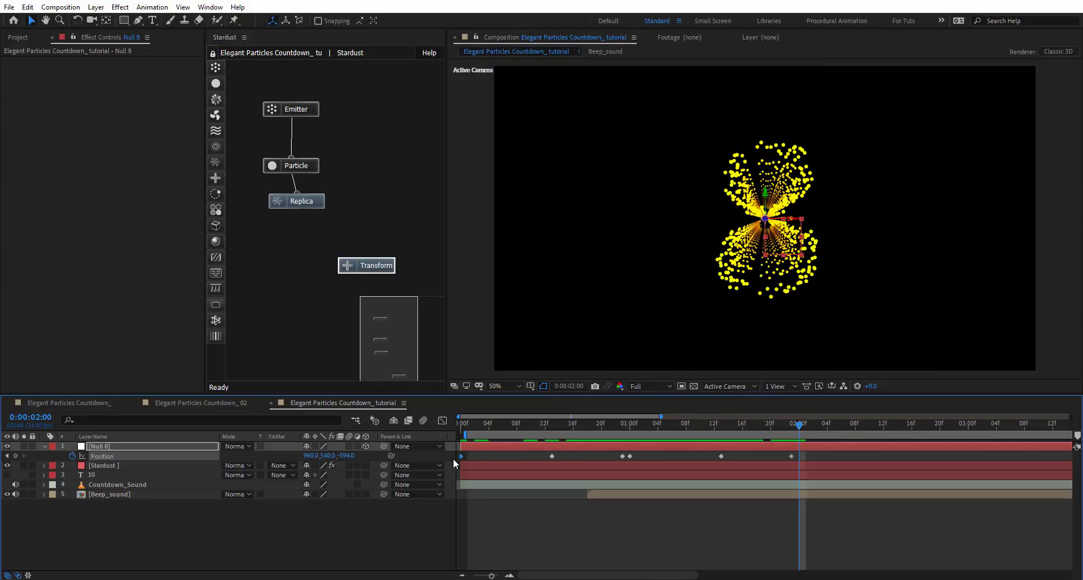
click(792, 430)
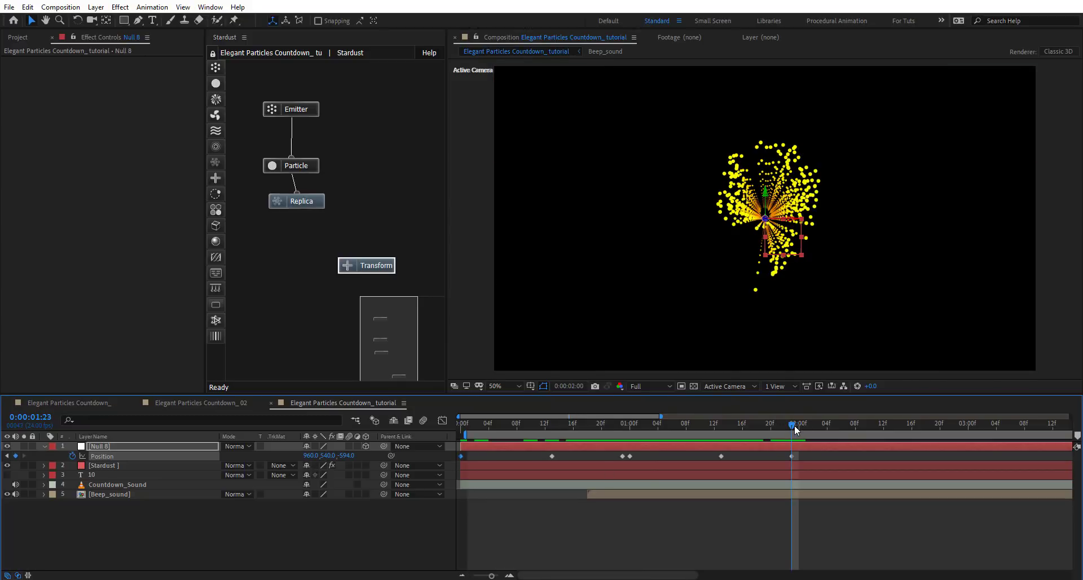
drag(794, 426, 795, 427)
key(ctrl+v)
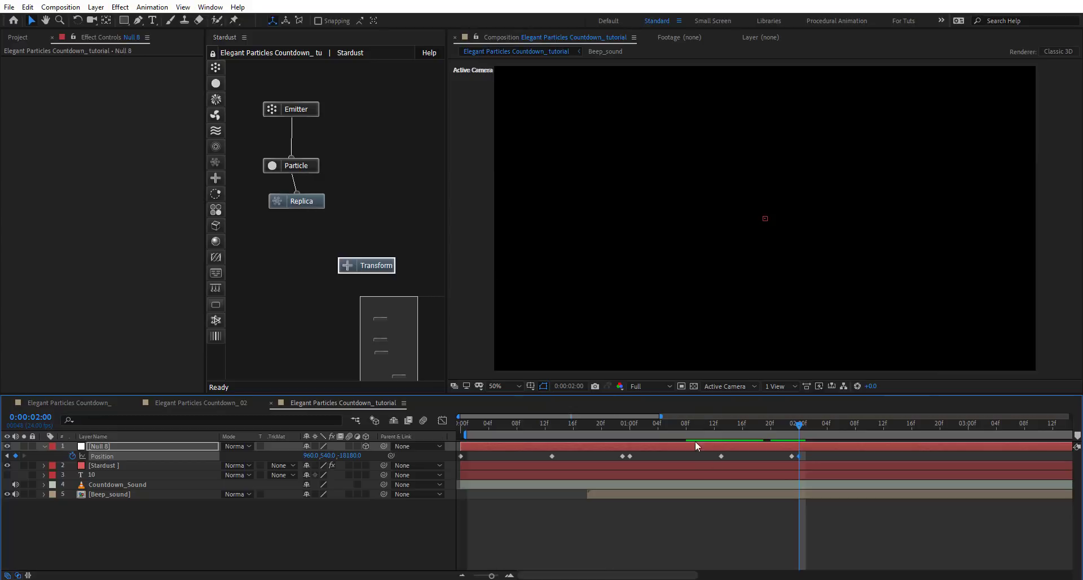
Step: Add the expression loopOut(type = "cycle", numKeyframes = 3) to the null's Position and preview the whole countdown
drag(492, 576, 489, 575)
drag(744, 422, 967, 429)
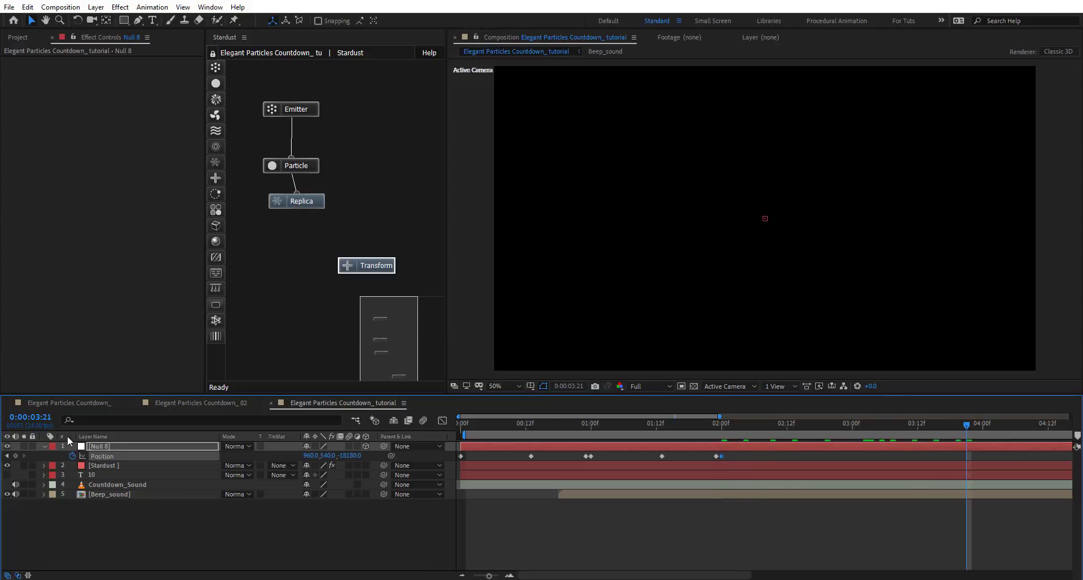
alt+click(72, 456)
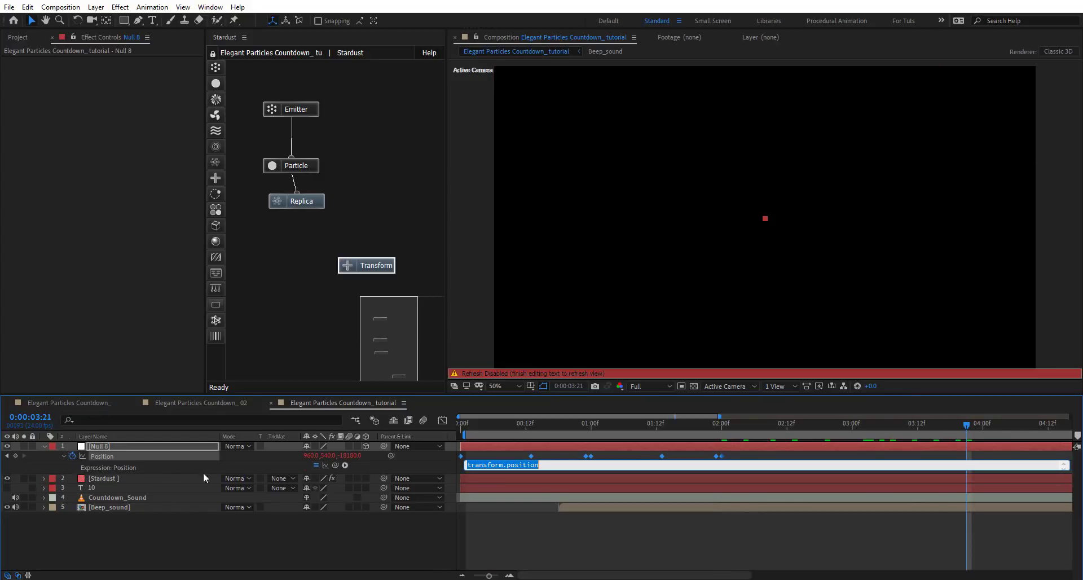
click(345, 465)
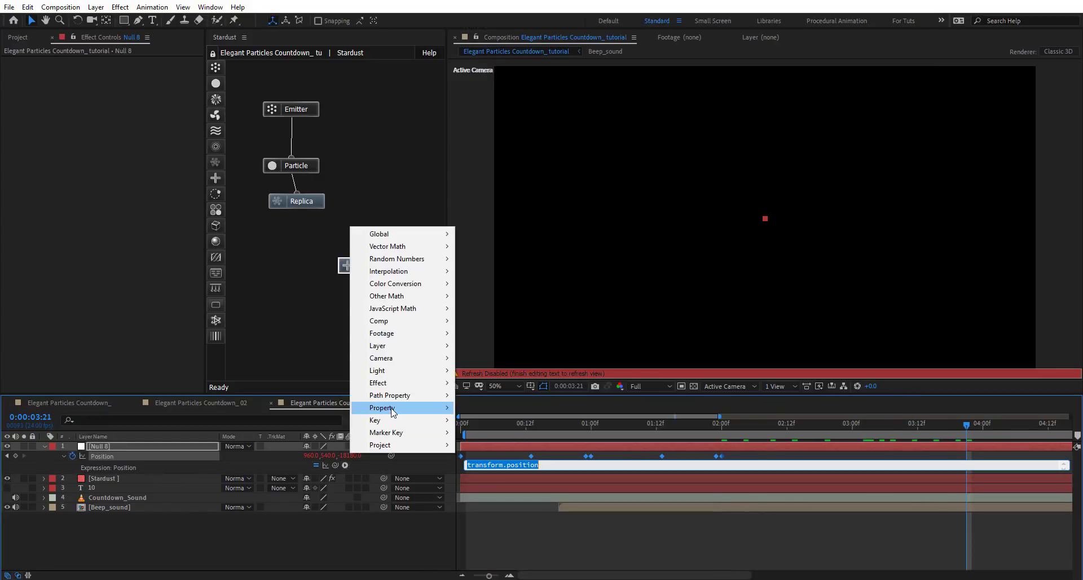
mouse_move(394, 407)
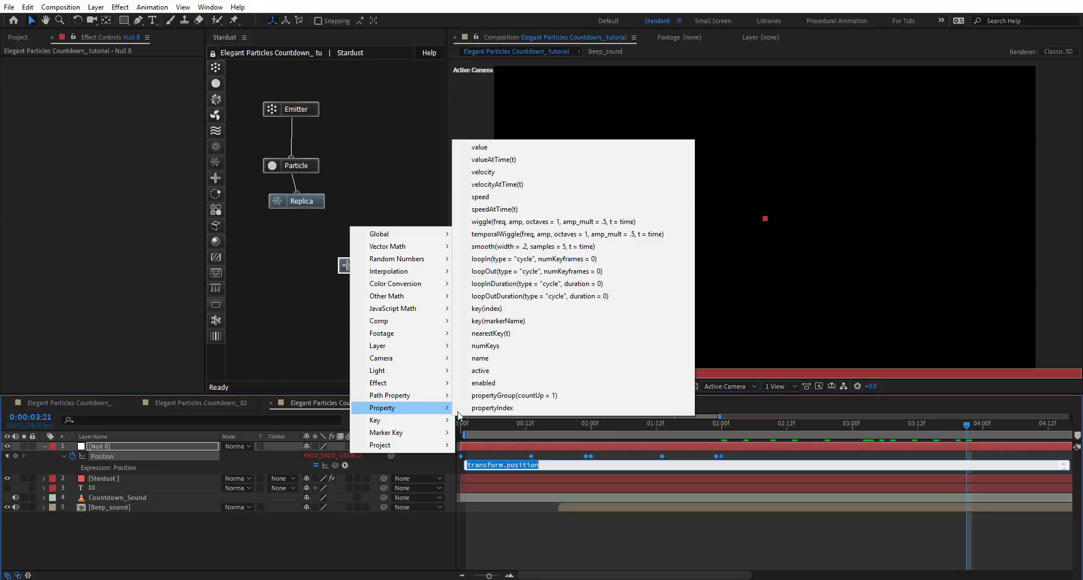
click(484, 273)
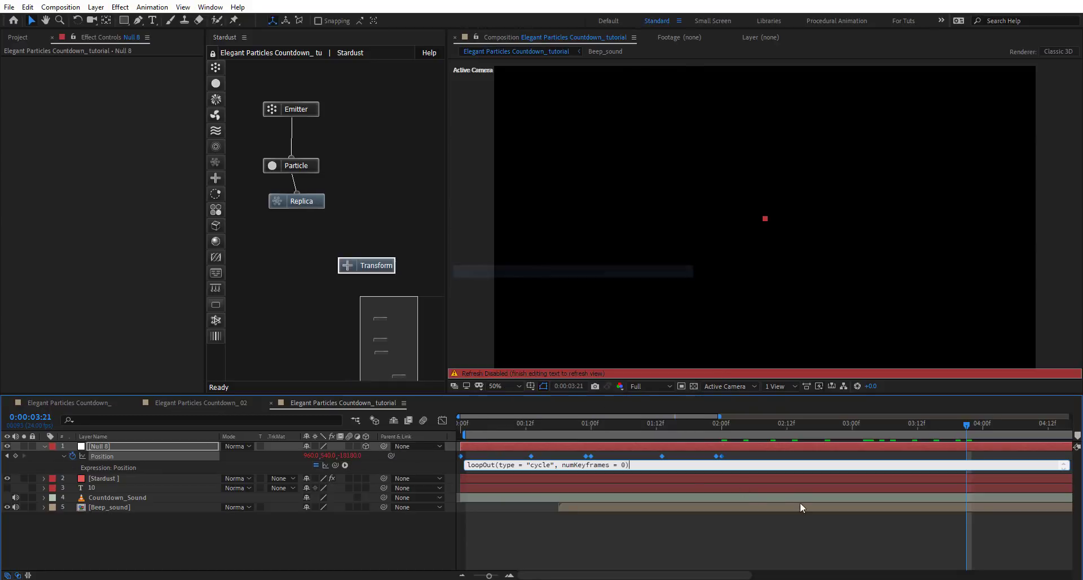
click(626, 509)
drag(488, 576, 450, 577)
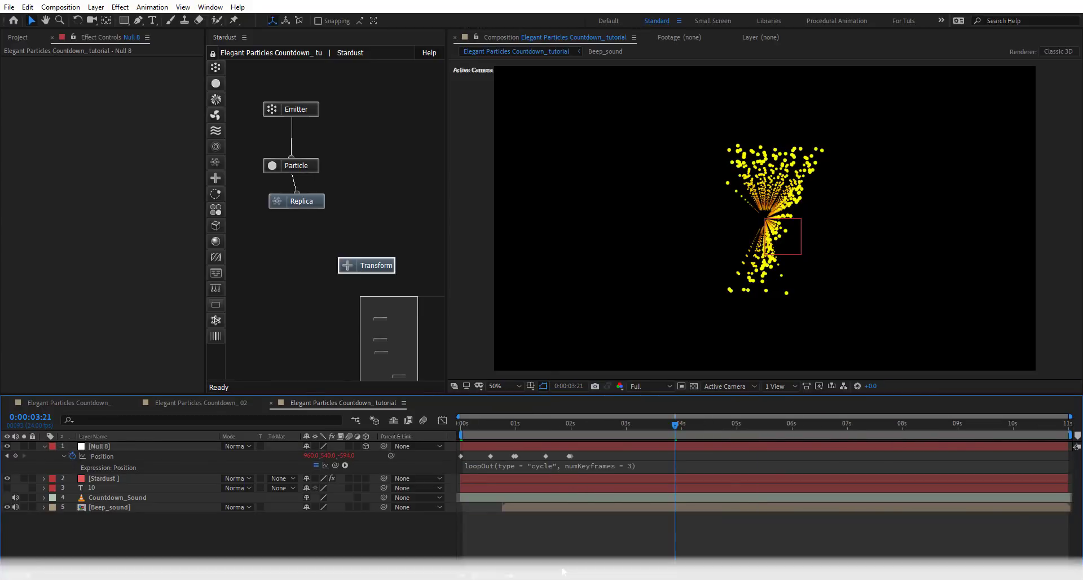
key(space)
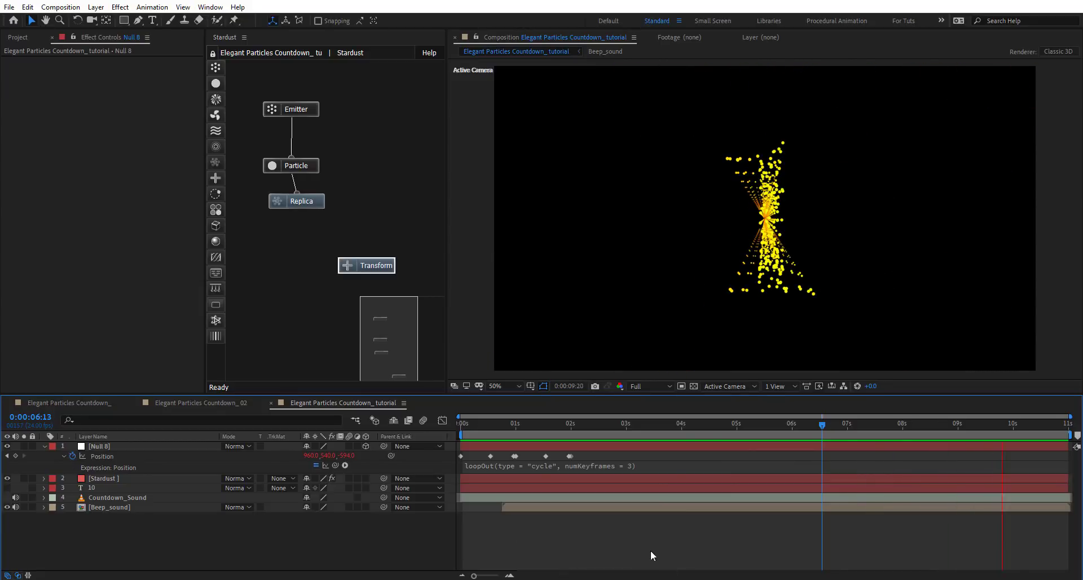
drag(482, 423, 518, 441)
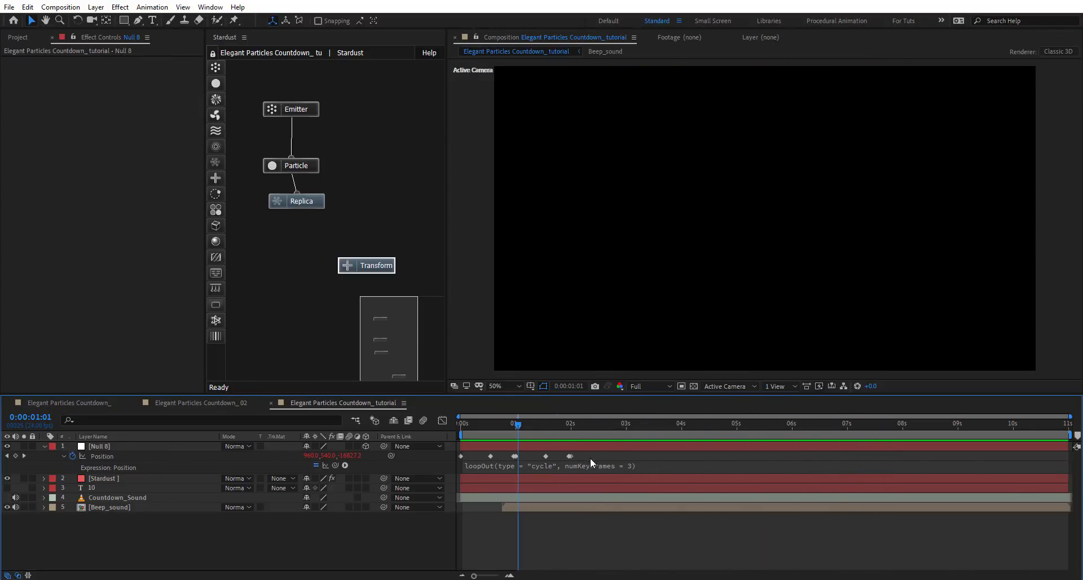
Step: Apply Easy Ease to all the null's Position keyframes and reshape the speed graph for a fast start and slow finish
drag(590, 455, 421, 454)
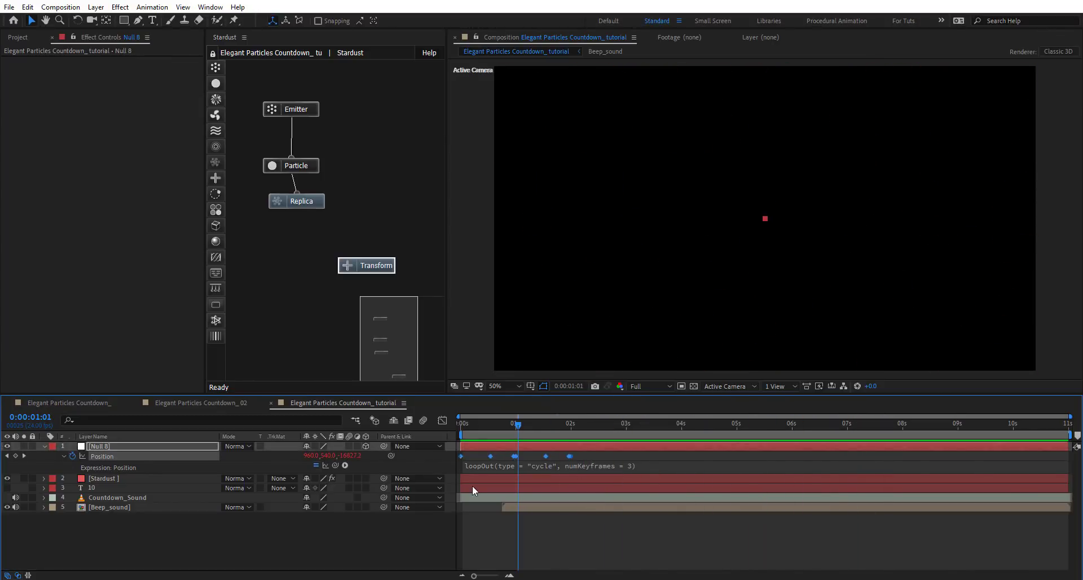
key(F9)
click(441, 420)
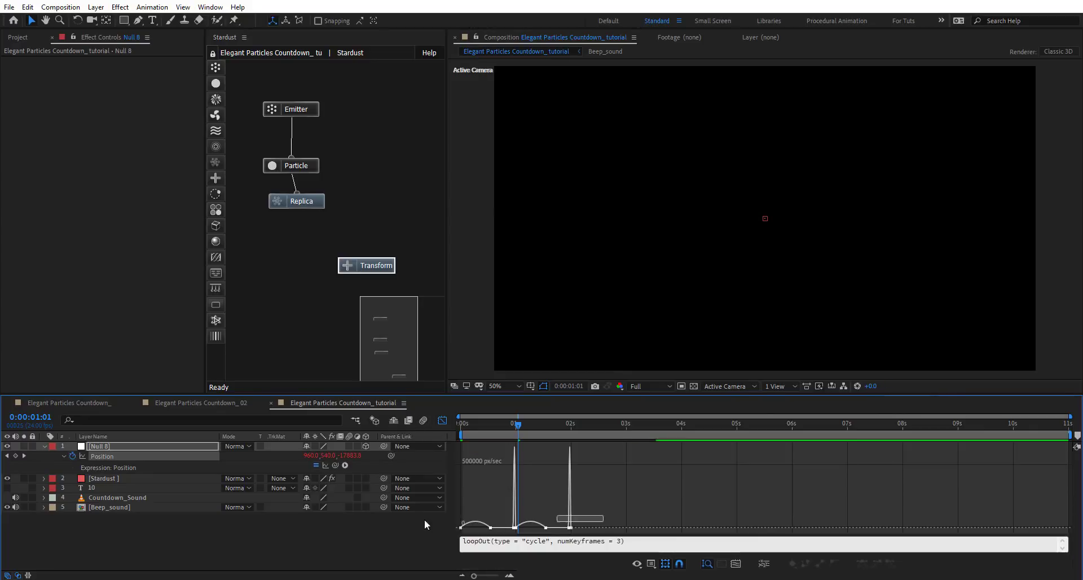
drag(620, 509, 468, 526)
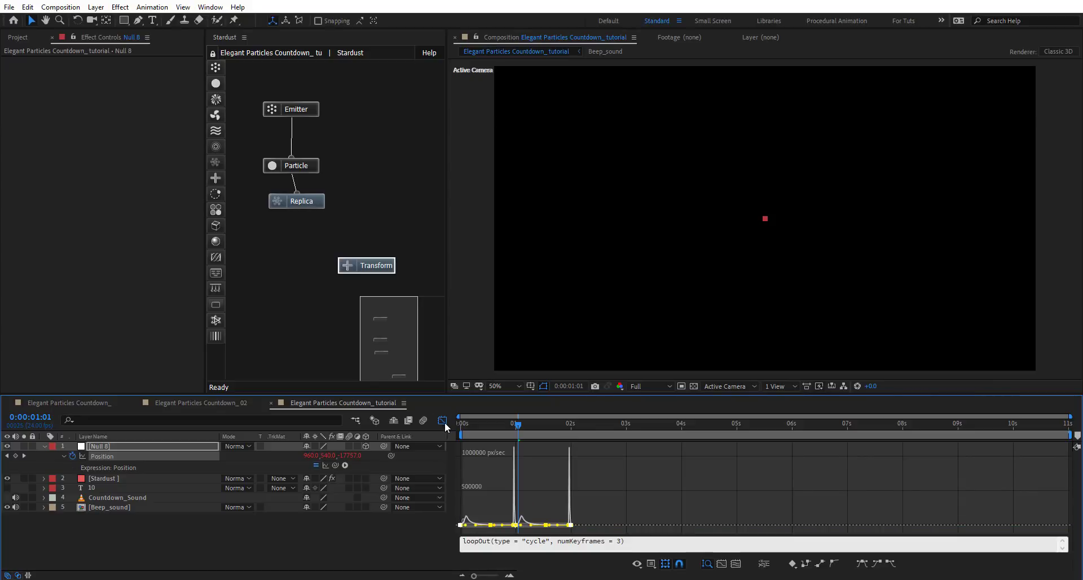
click(442, 420)
Step: Keyframe the null's Z Rotation at 0° at 0:00:00:13 and display only its animated properties
drag(472, 424, 487, 421)
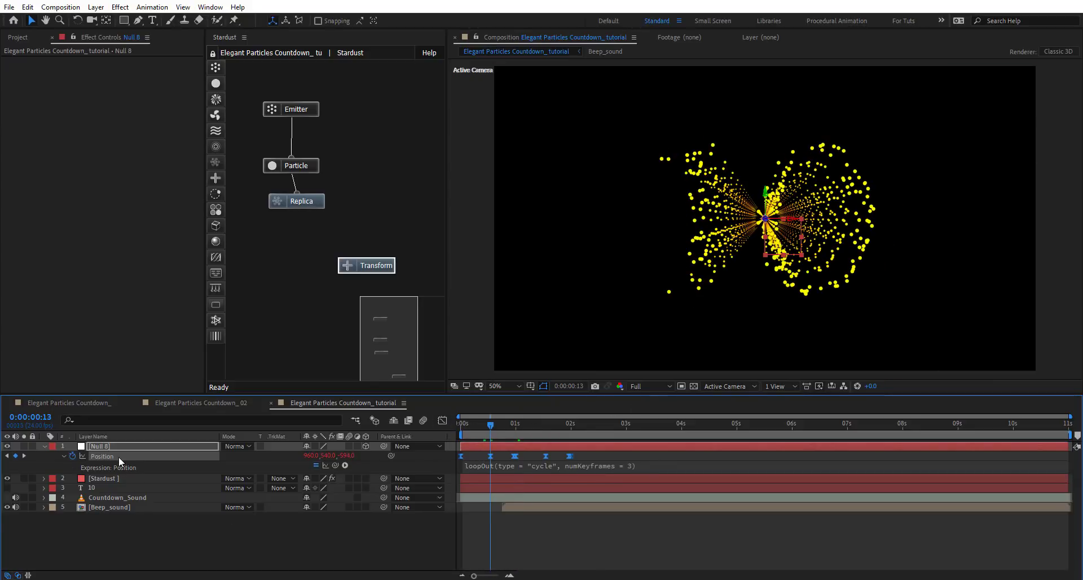
key(r)
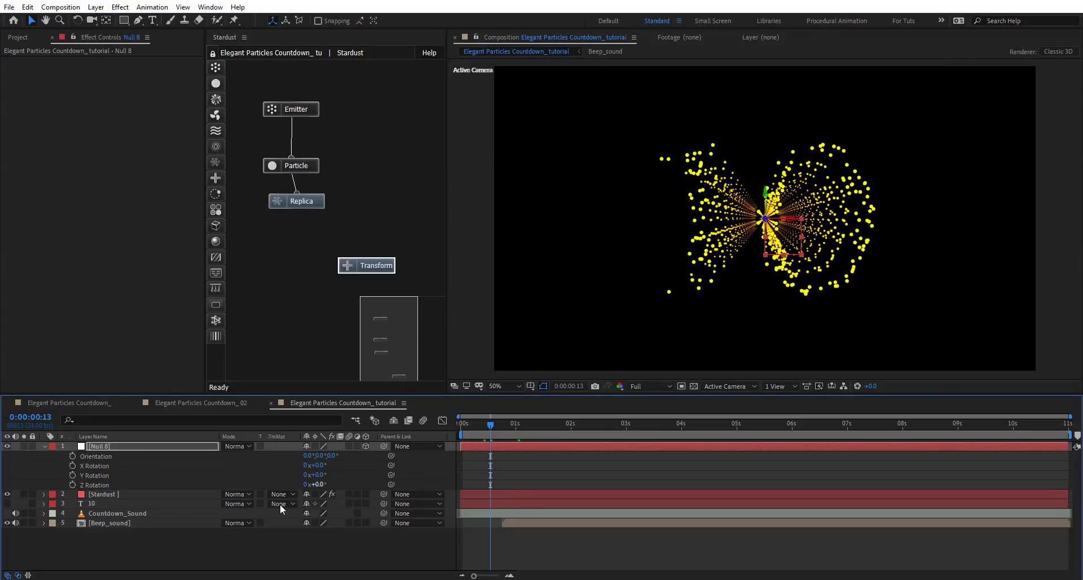
click(72, 485)
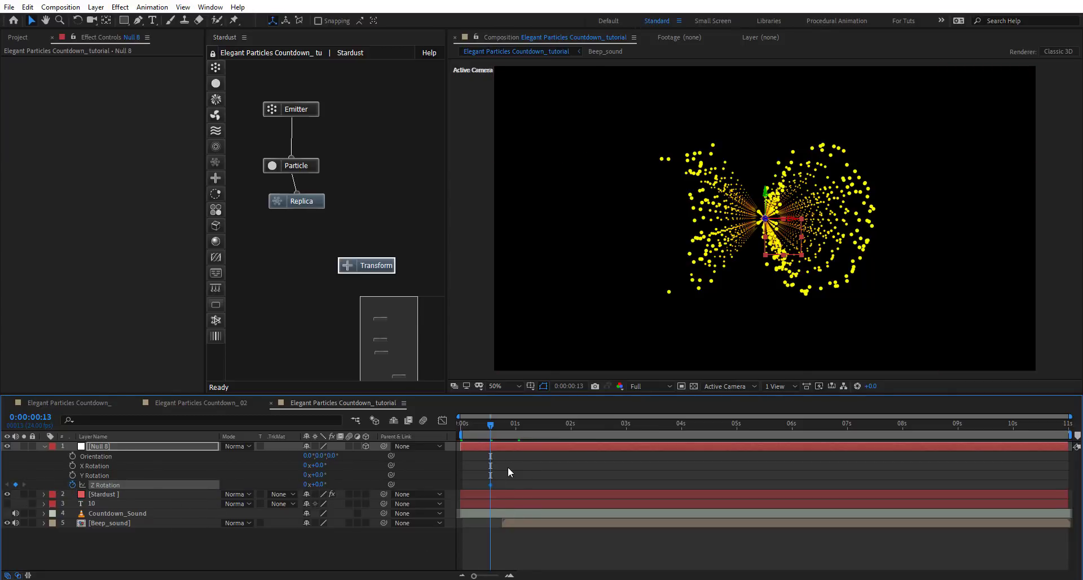
key(u)
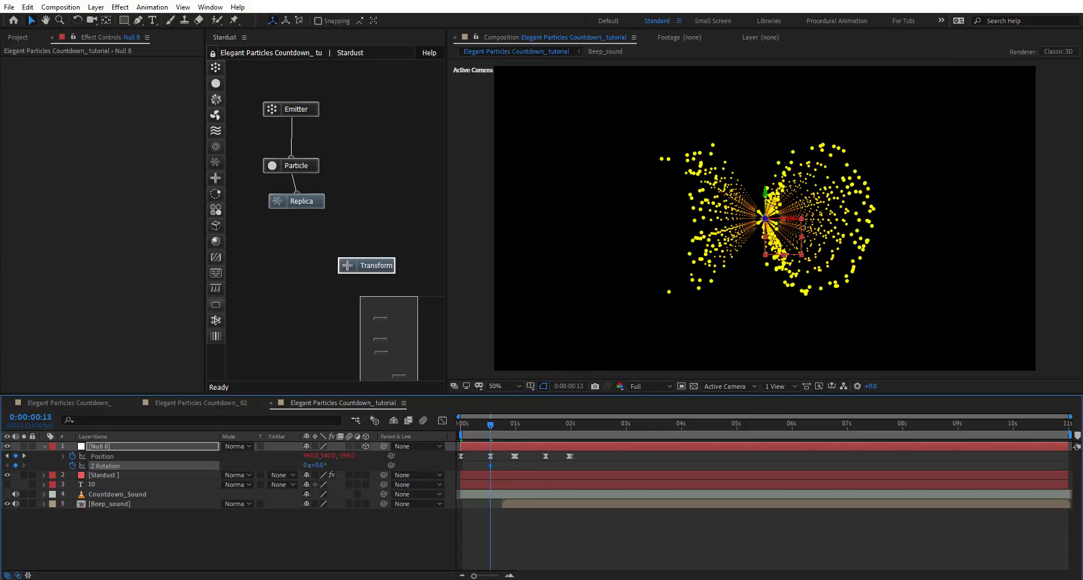
Step: Add a Z Rotation keyframe of -70° for the null at 0 seconds
click(510, 575)
click(510, 575)
drag(551, 576, 501, 576)
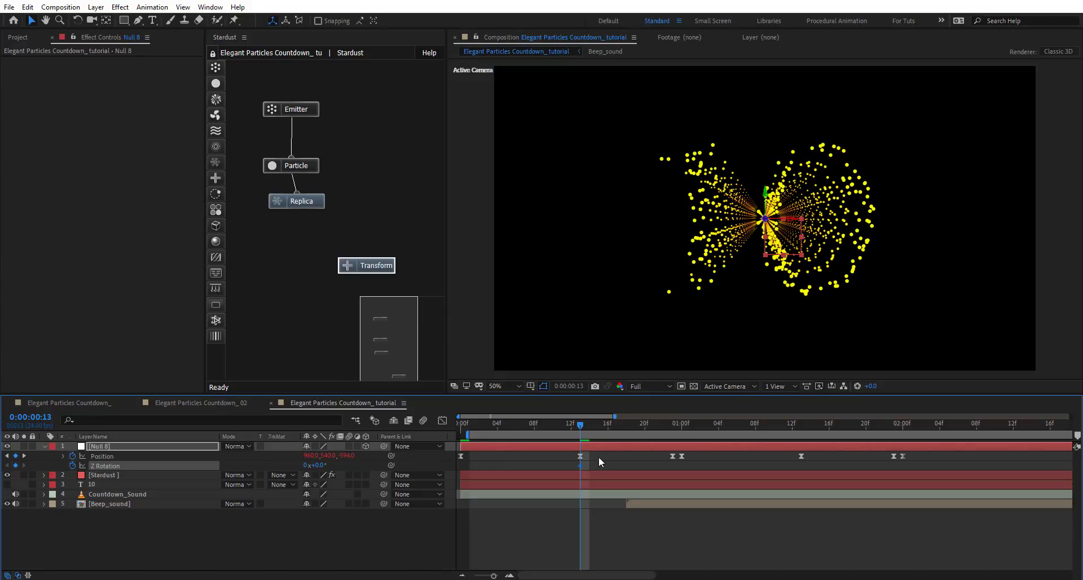
click(460, 424)
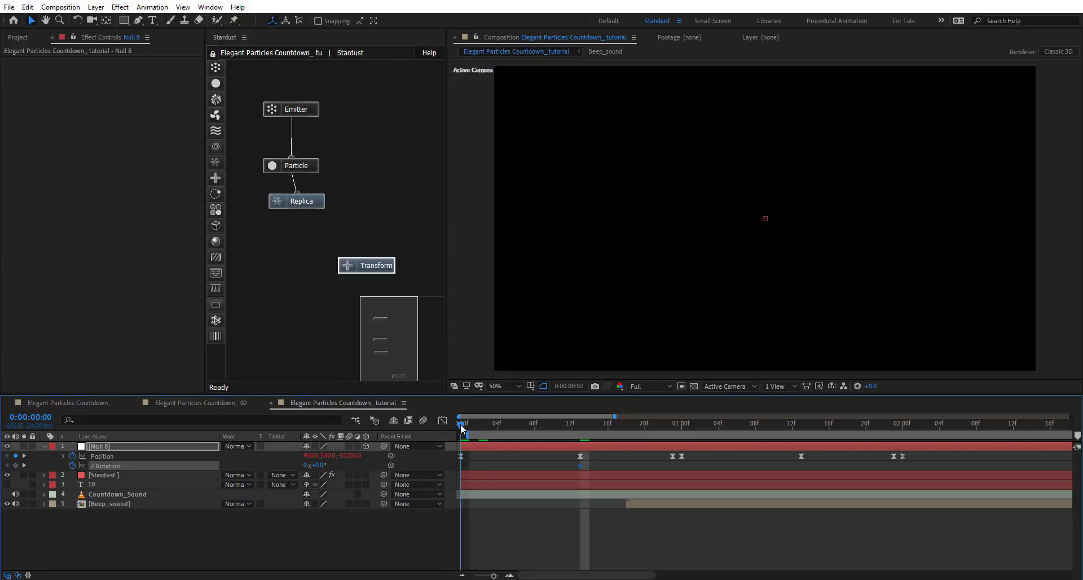
click(319, 465)
text(-70)
key(Return)
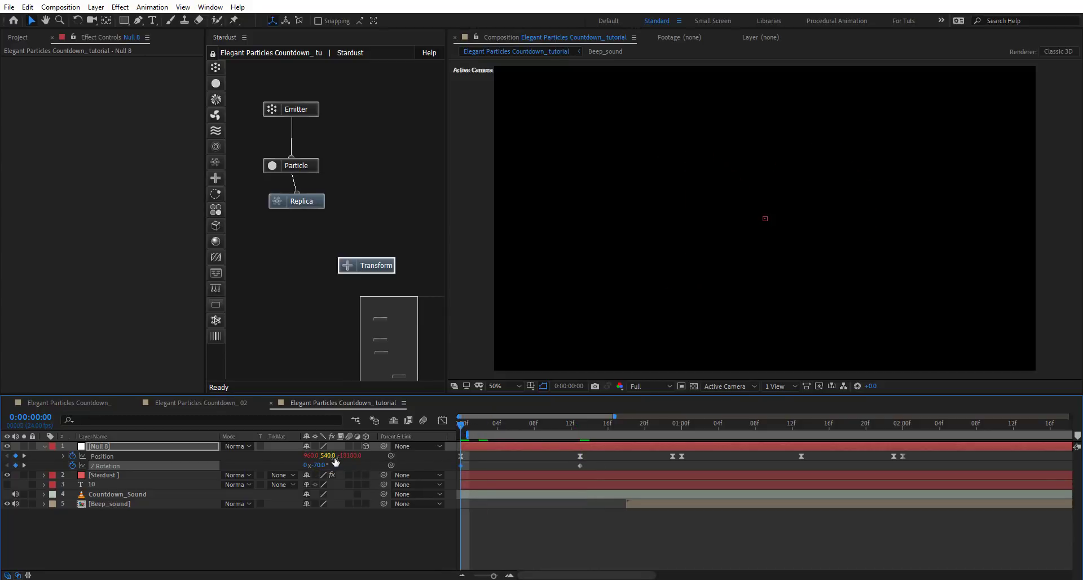
Step: Add a Z Rotation keyframe of 0° for the null at 0:00:00:23 and go to 0:00:01:00
drag(476, 425, 677, 434)
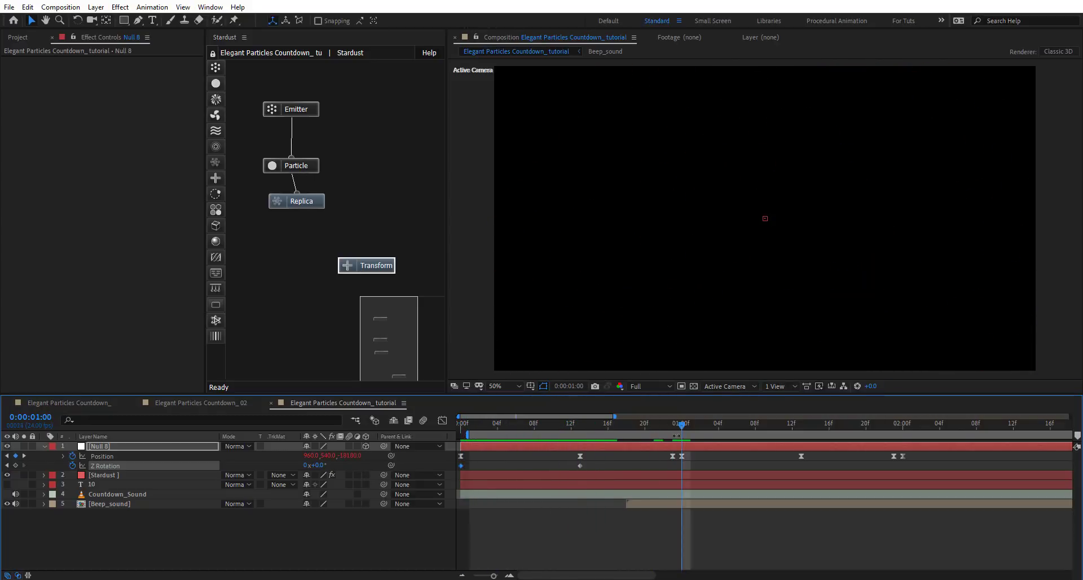
click(15, 465)
drag(669, 425, 681, 429)
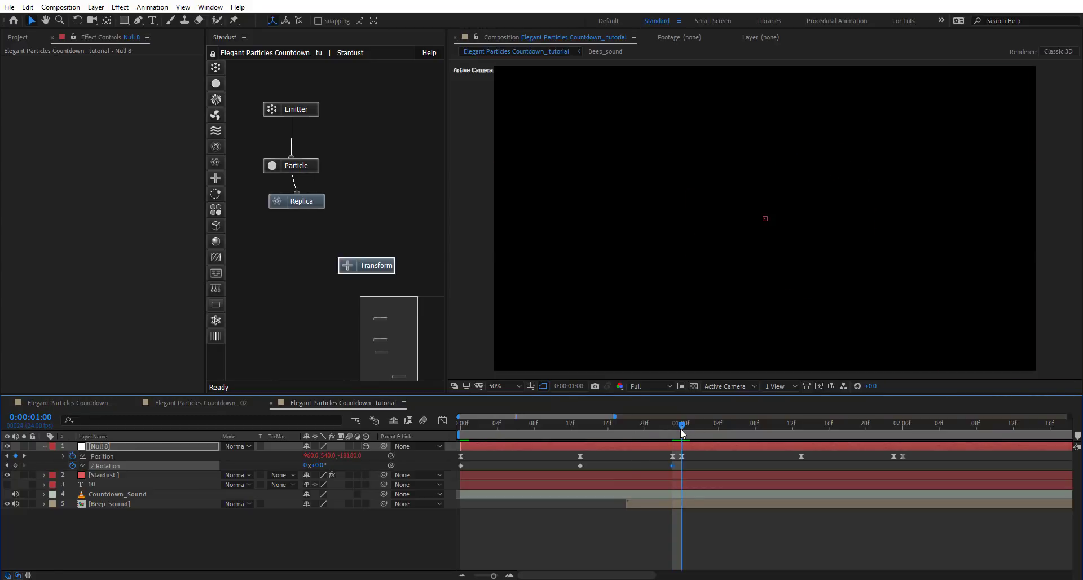
Step: Add a Z Rotation keyframe of -70° for the null at 0:00:01:00
click(319, 465)
text(-70)
key(Return)
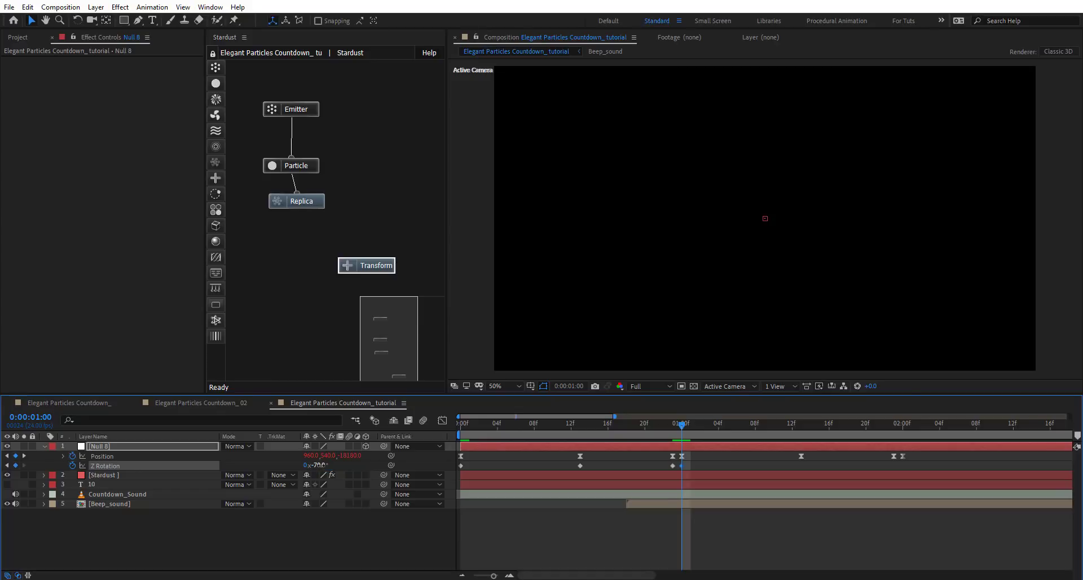
Step: Add Z Rotation keyframes of 0° for the null at 0:00:01:13 and 0:00:01:23
drag(603, 576, 623, 563)
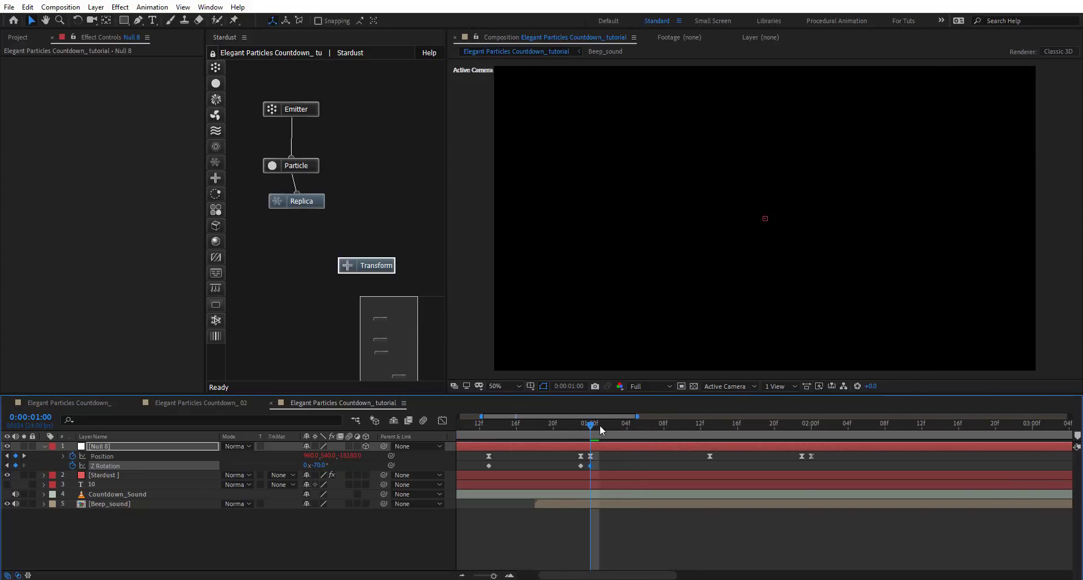
drag(600, 425, 708, 431)
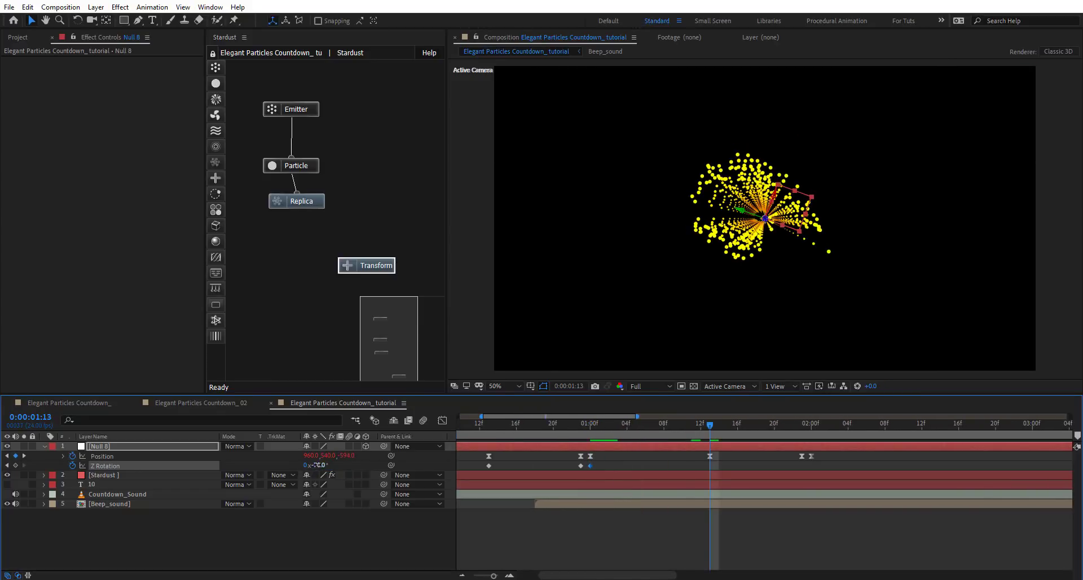
click(318, 465)
text(0)
key(Return)
click(797, 424)
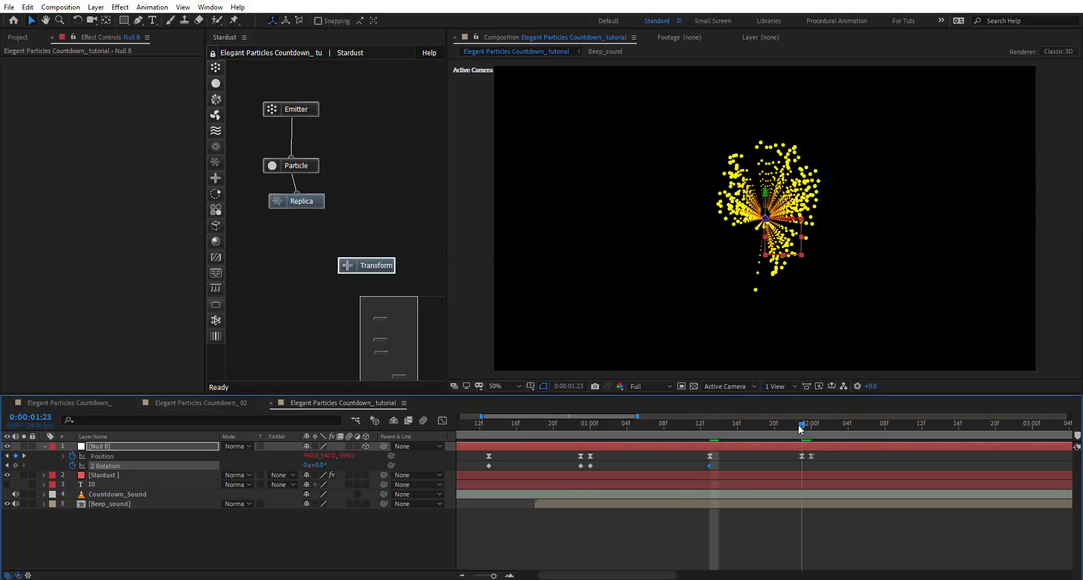
click(15, 466)
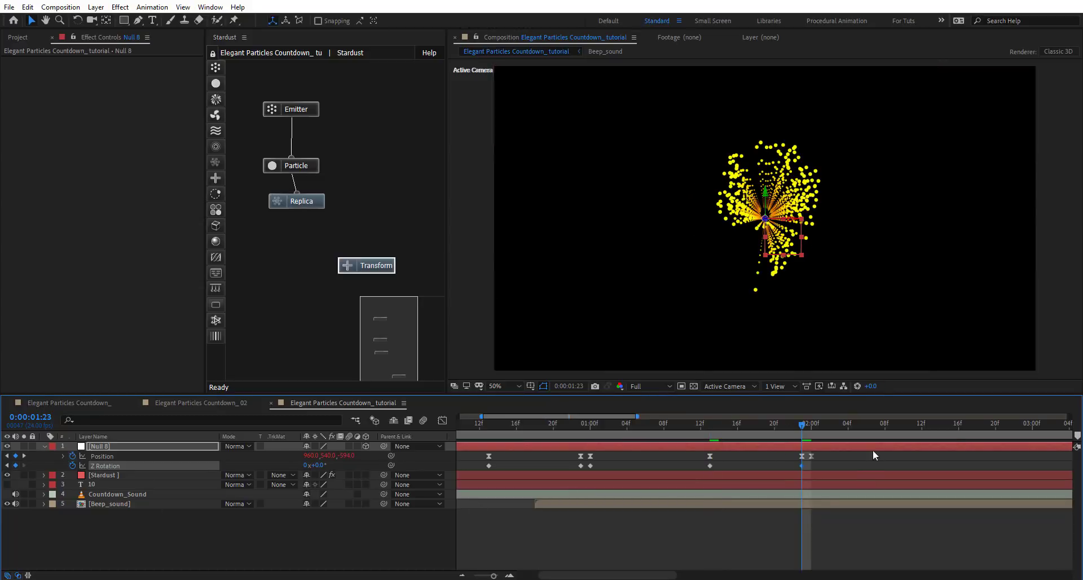
Step: Add a Z Rotation keyframe of -70° for the null at 0:00:02:00
click(809, 424)
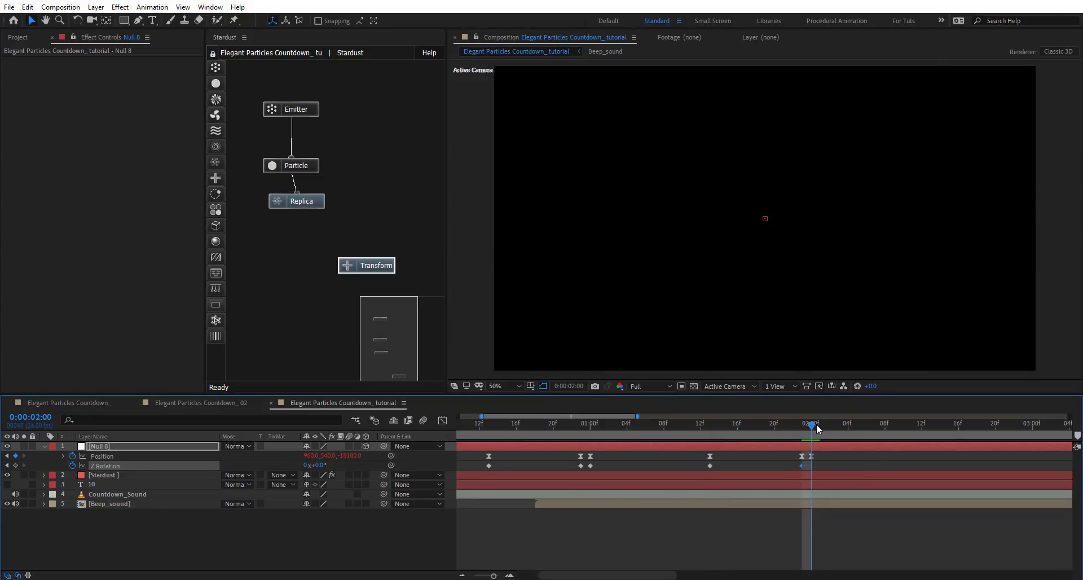
click(320, 465)
key(Return)
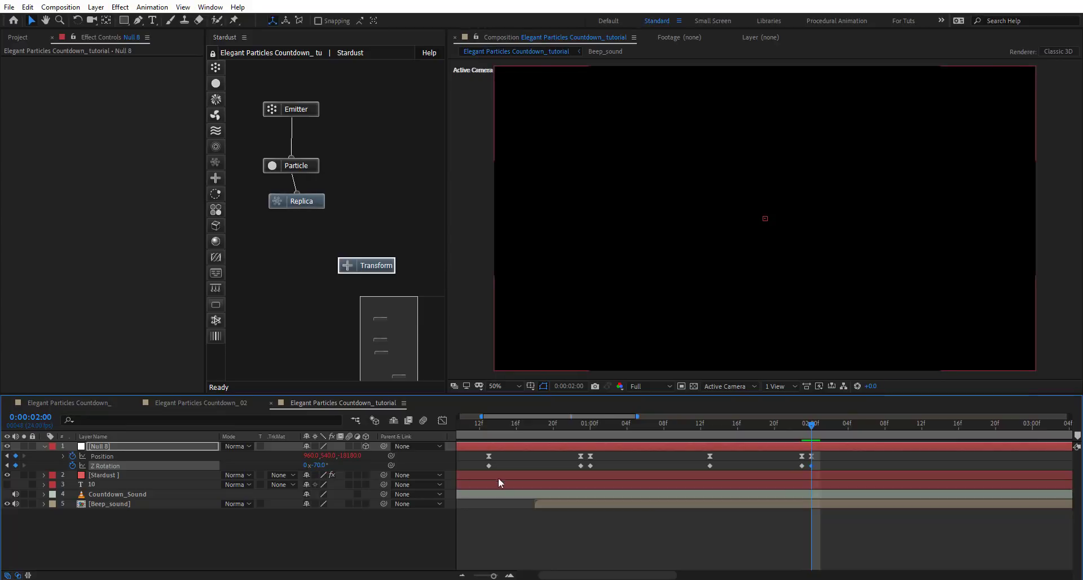
Step: Add the expression loopOut(type = "cycle", numKeyframes = 3) to the null's Z Rotation
alt+click(72, 465)
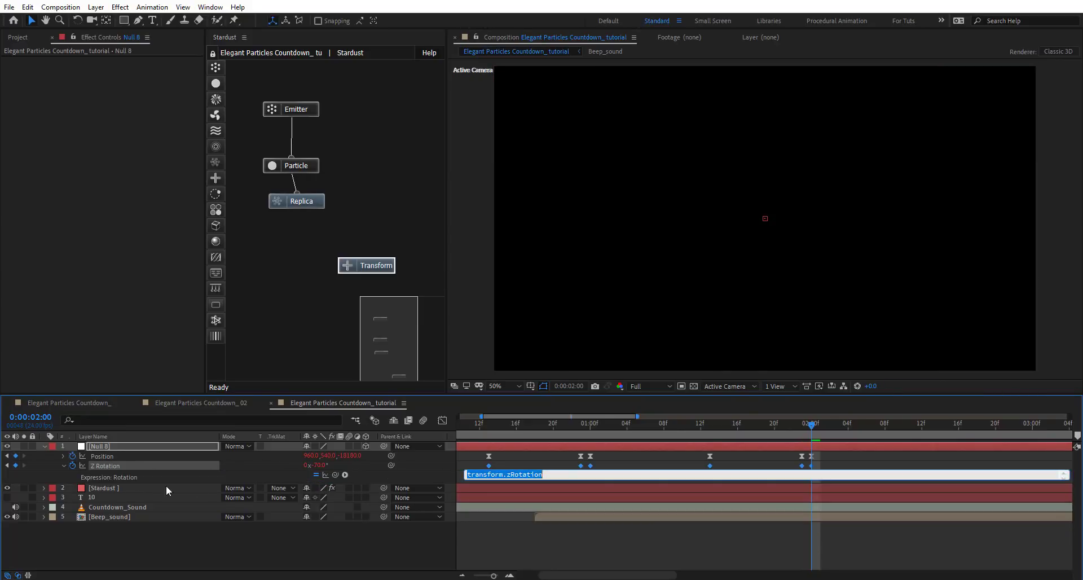
click(345, 474)
mouse_move(411, 417)
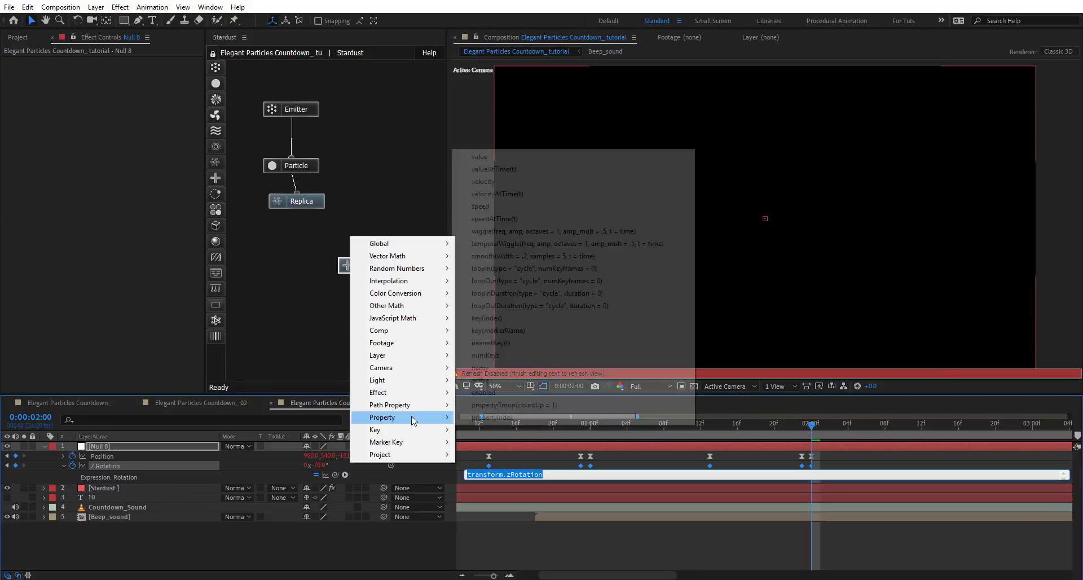
click(527, 281)
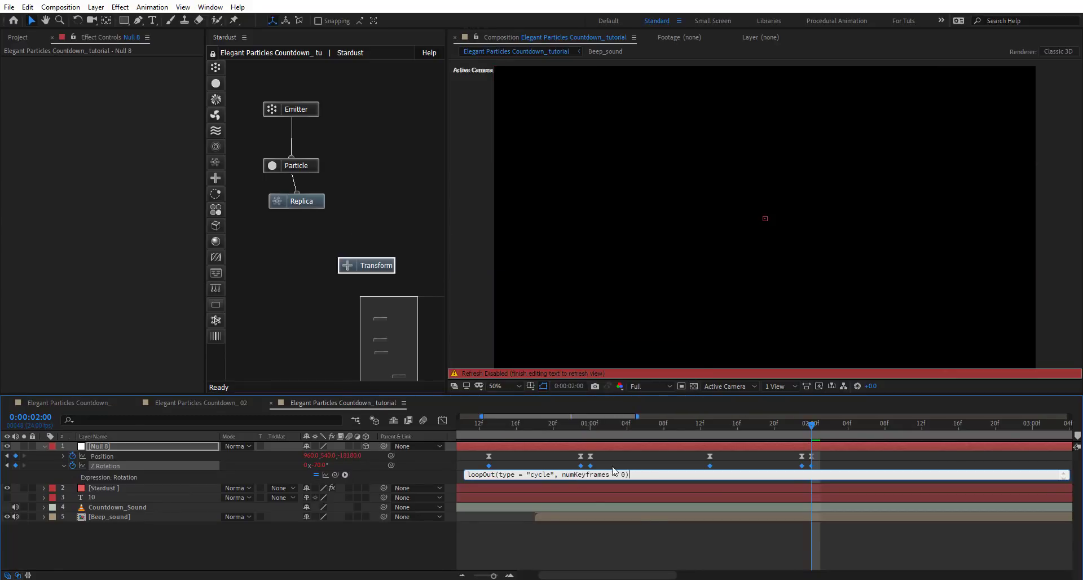
key(BackSpace)
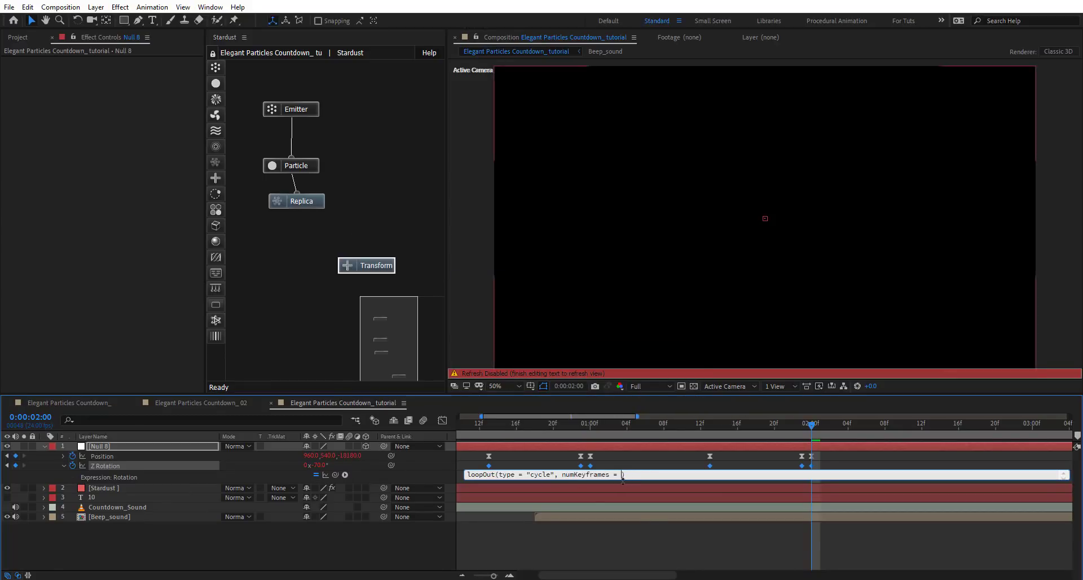
click(536, 540)
Step: Apply Easy Ease to all the null's Z Rotation keyframes, reshape their speed graph, and return to the keyframe view
drag(494, 576, 481, 576)
click(437, 468)
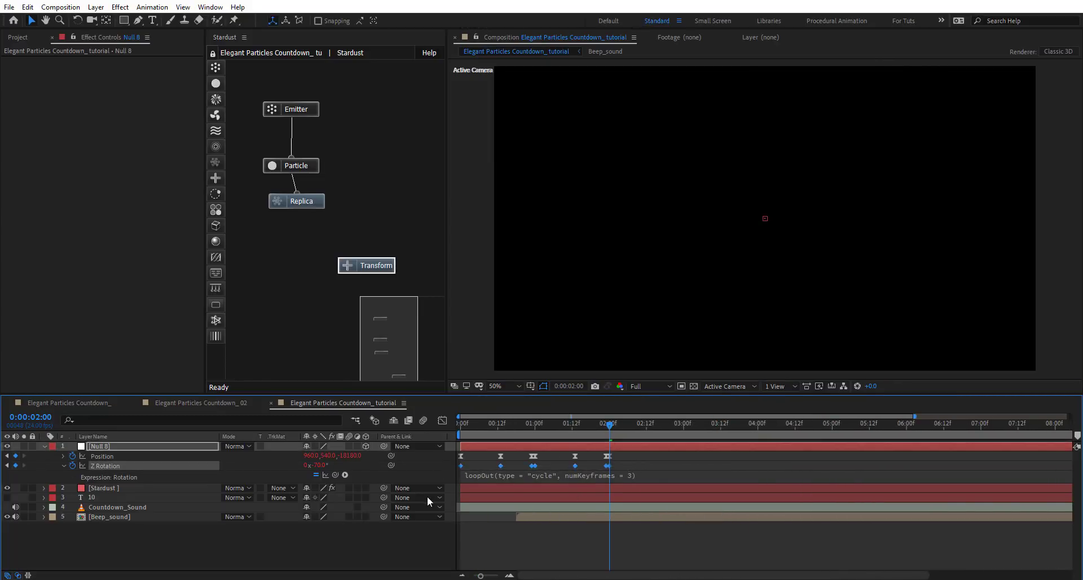
key(F9)
click(442, 421)
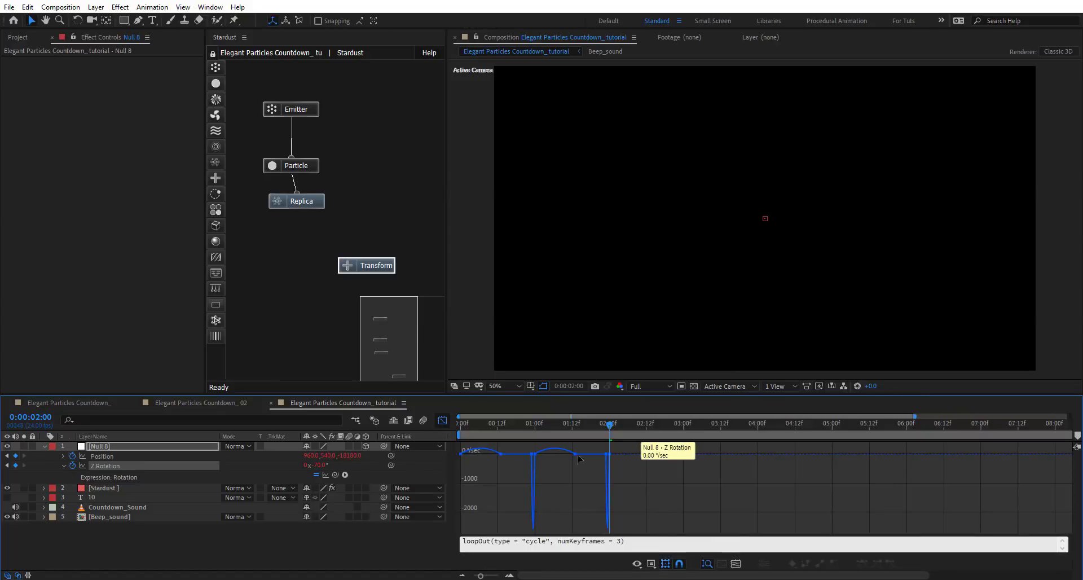
drag(614, 449, 475, 475)
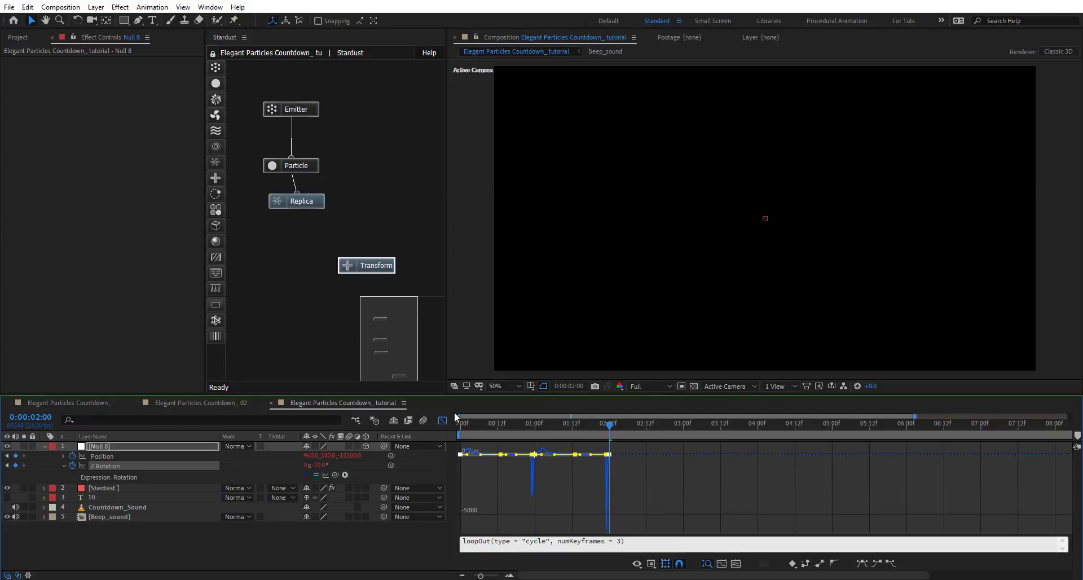
key(shift+F3)
click(675, 475)
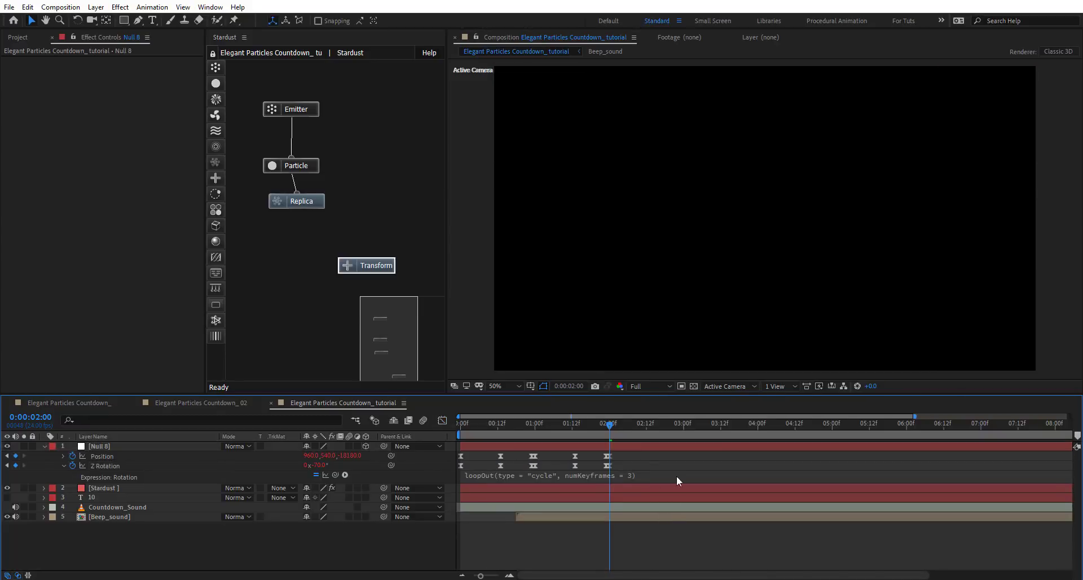
Step: Preview the looping countdown animation and scrub the full composition, stopping at 0:00:03:22
drag(620, 423, 658, 424)
key(space)
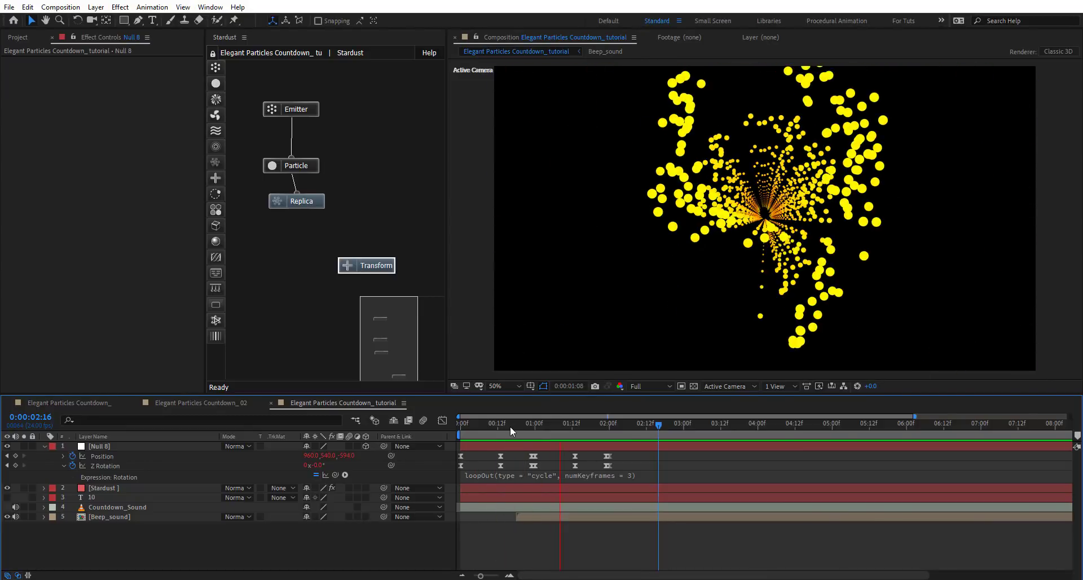
drag(511, 426, 655, 432)
drag(479, 575, 476, 575)
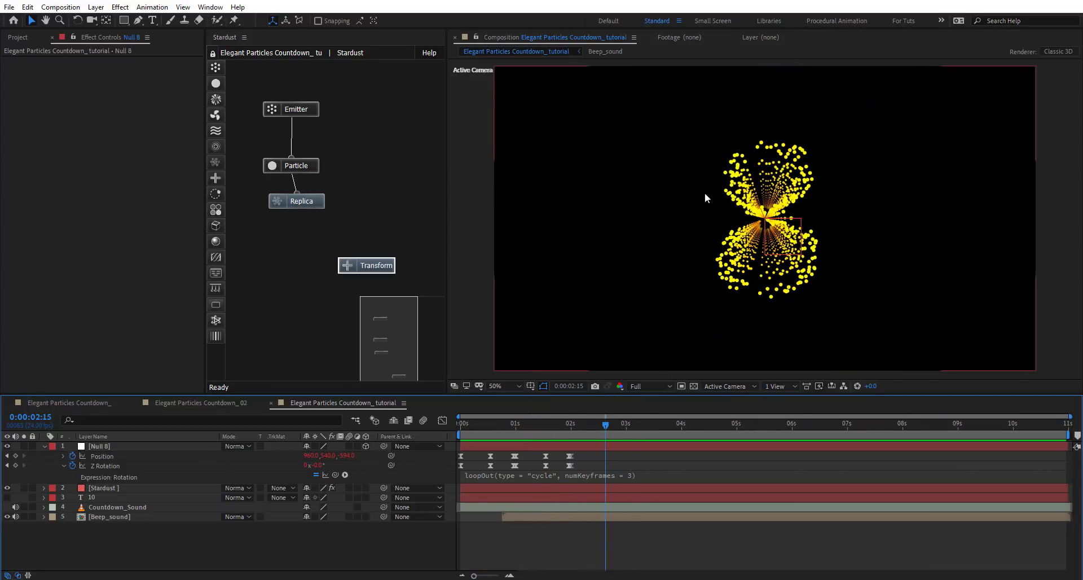
click(705, 426)
drag(740, 428, 677, 439)
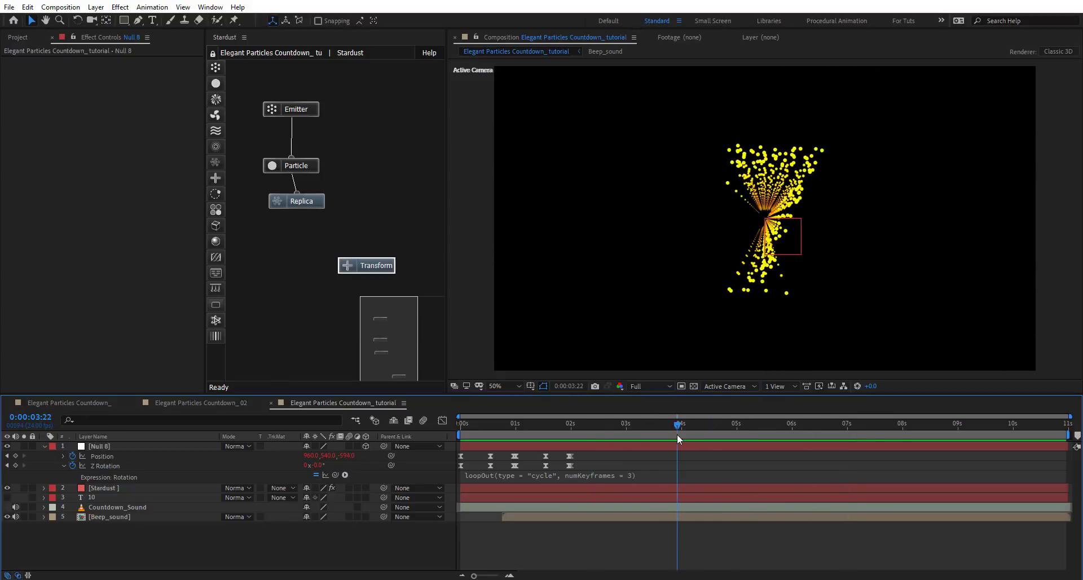
Step: Turn off Apply Original in the Replica node's Along Path Properties
click(313, 203)
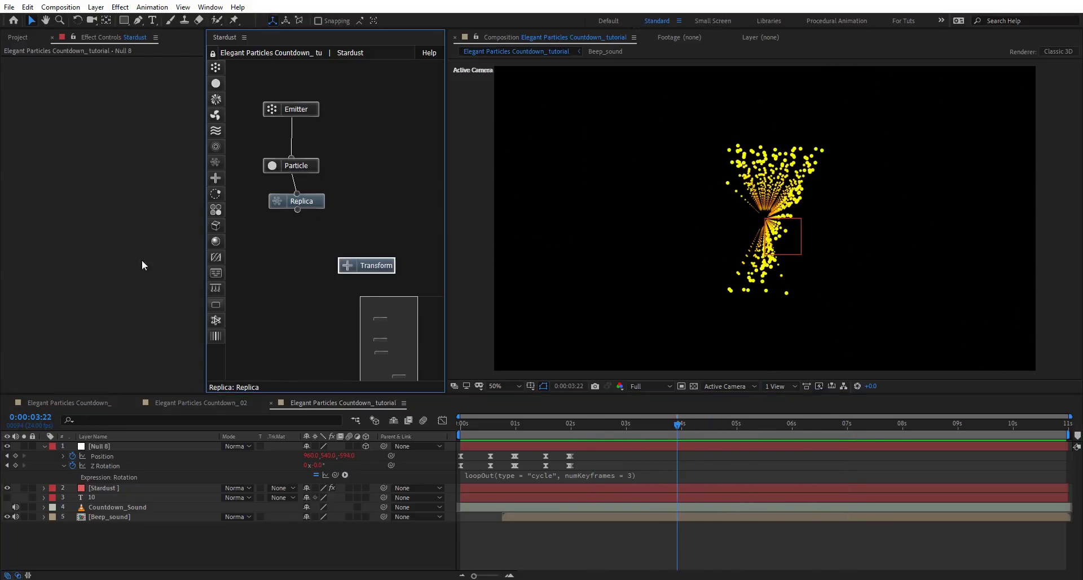
scroll(57, 262, down, 10)
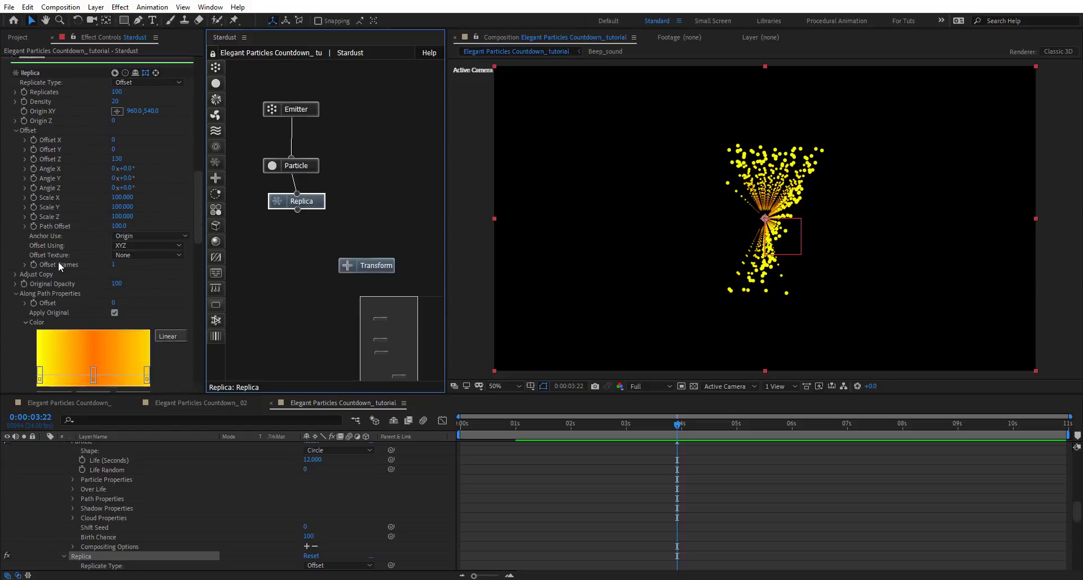
click(113, 287)
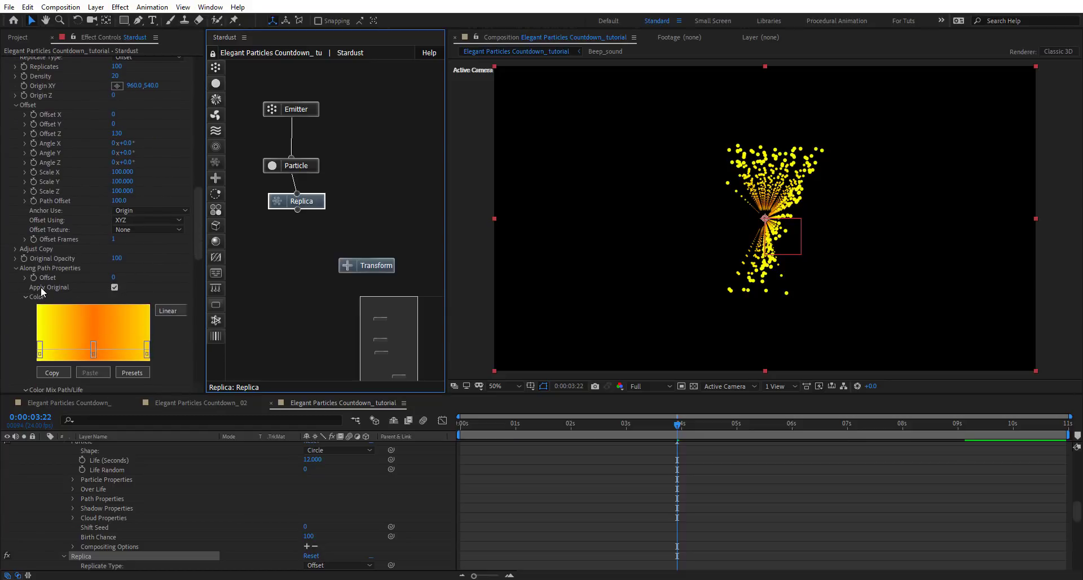
click(114, 286)
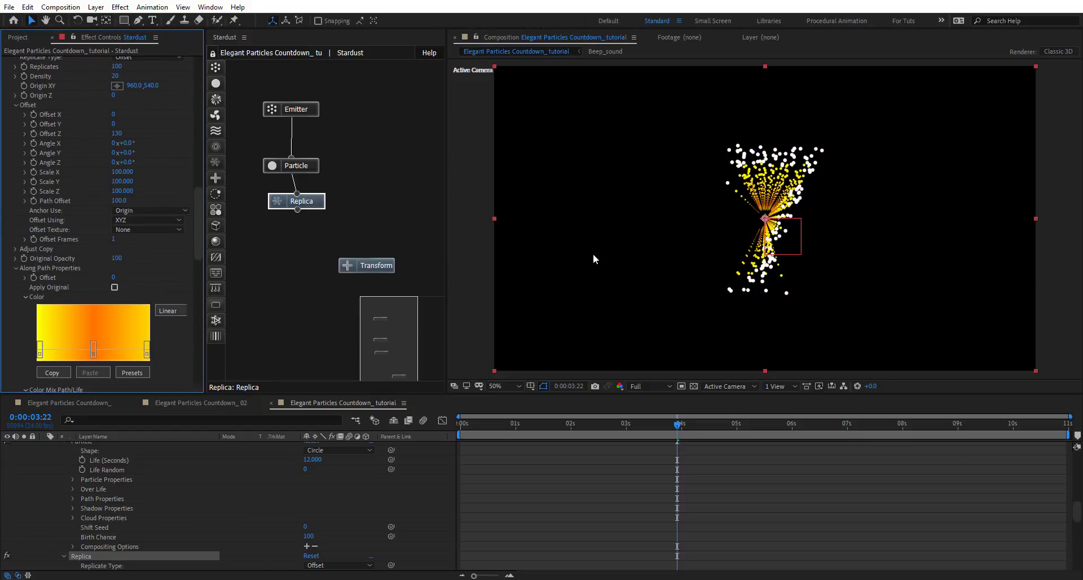
Step: Slope the Replica's Size path curve down to its lowest at the end, bending at life 28, value 31, and check it at 0:00:05:20
scroll(73, 303, down, 12)
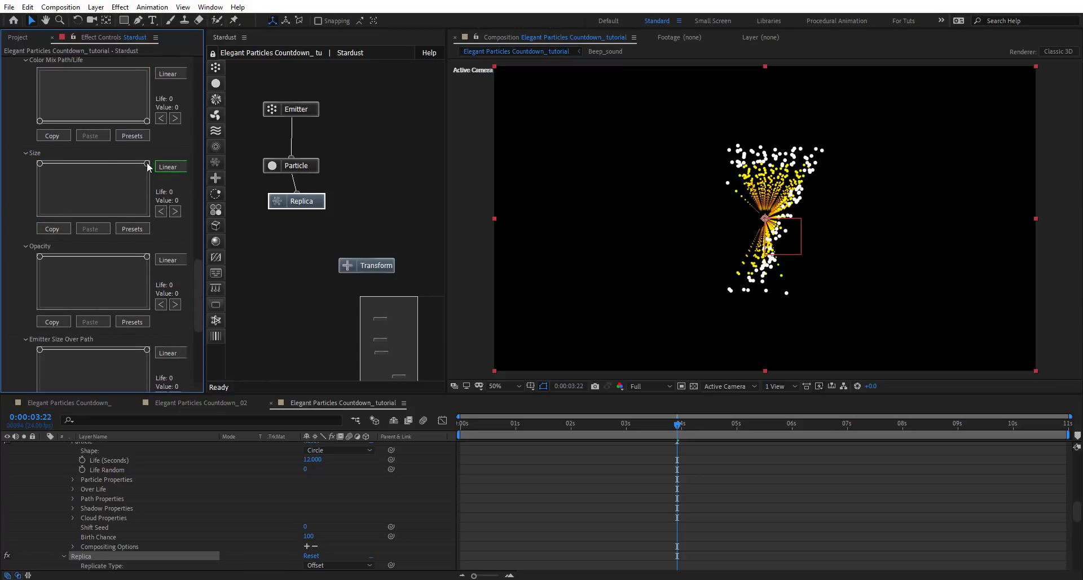
drag(146, 164, 147, 213)
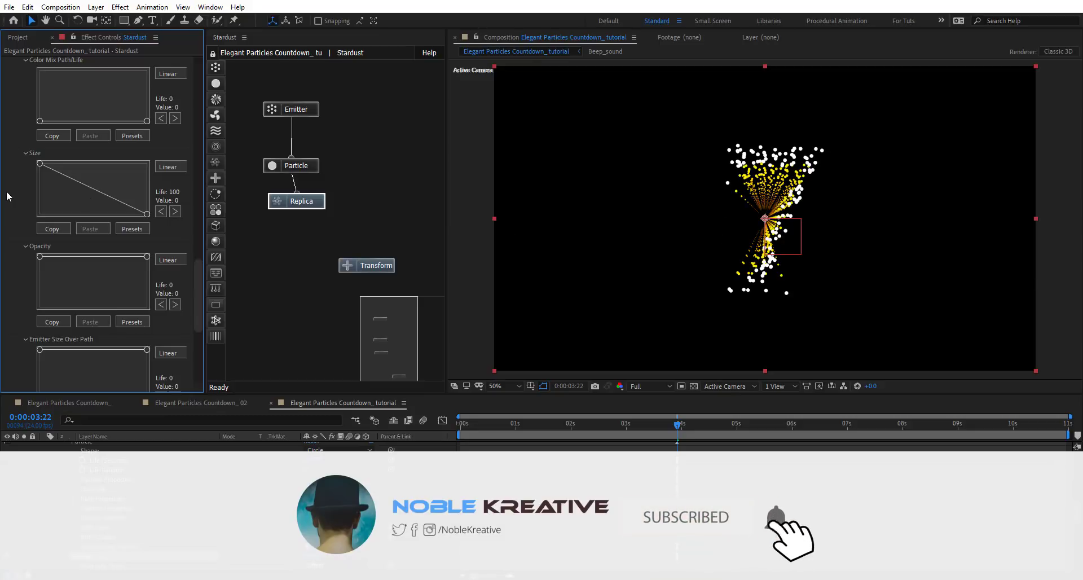
drag(92, 188, 71, 198)
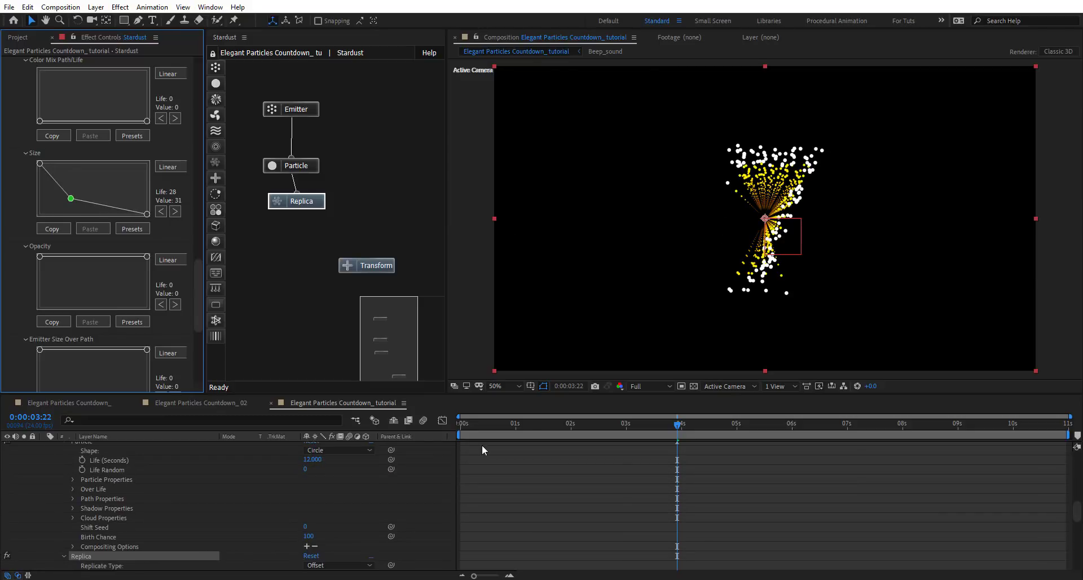
drag(470, 424, 779, 438)
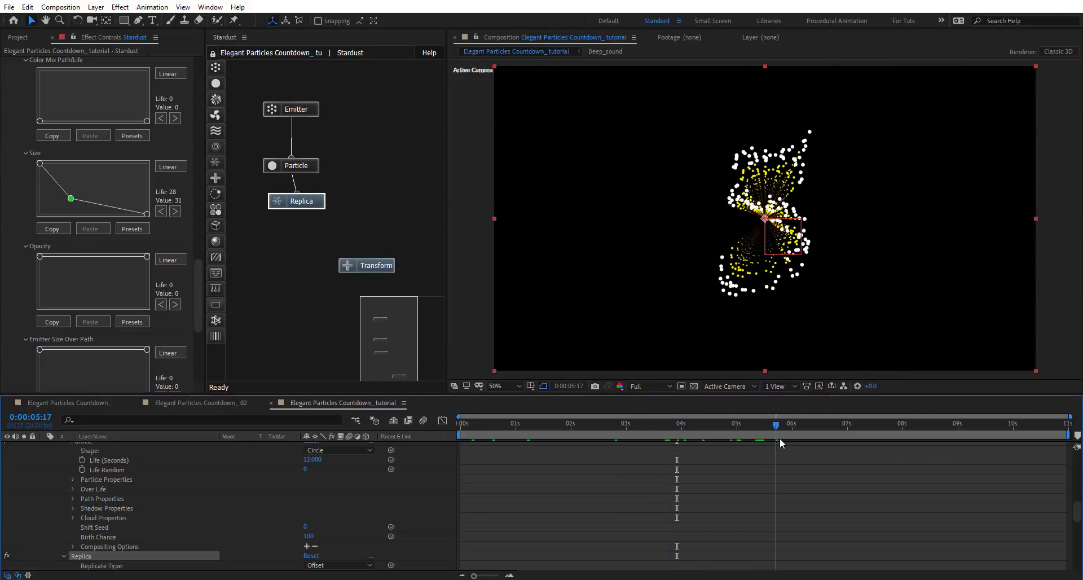
key(period)
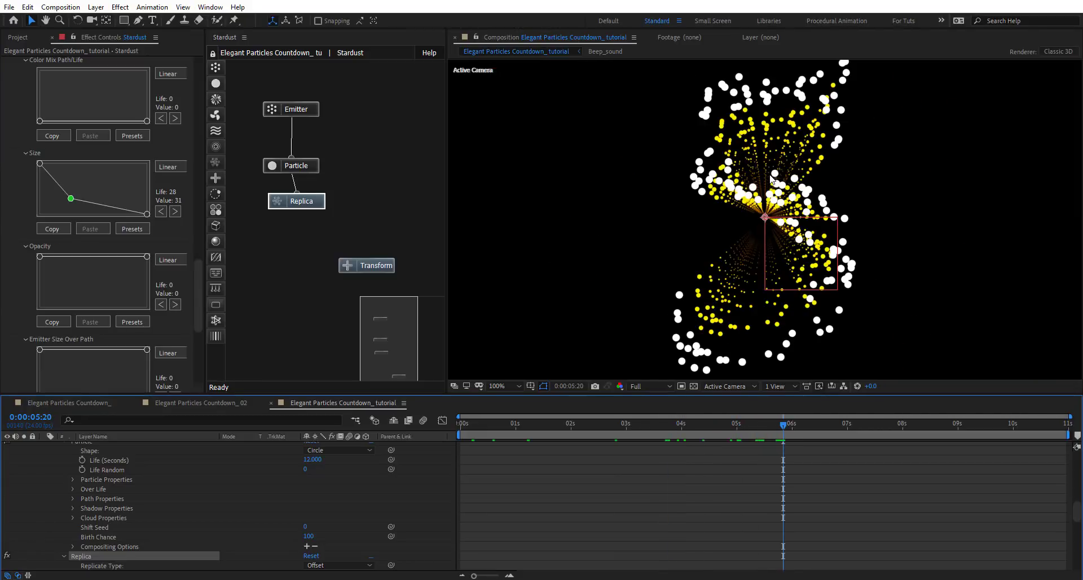
key(comma)
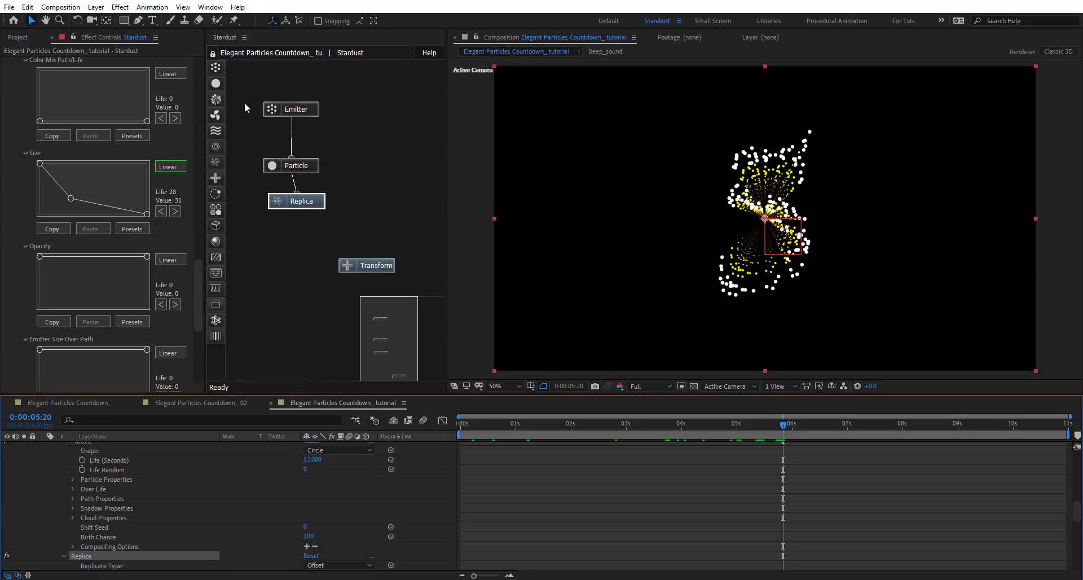
Step: Duplicate the Particle node, place the copy beside the original, and move the Emitter node centrally above both
click(295, 165)
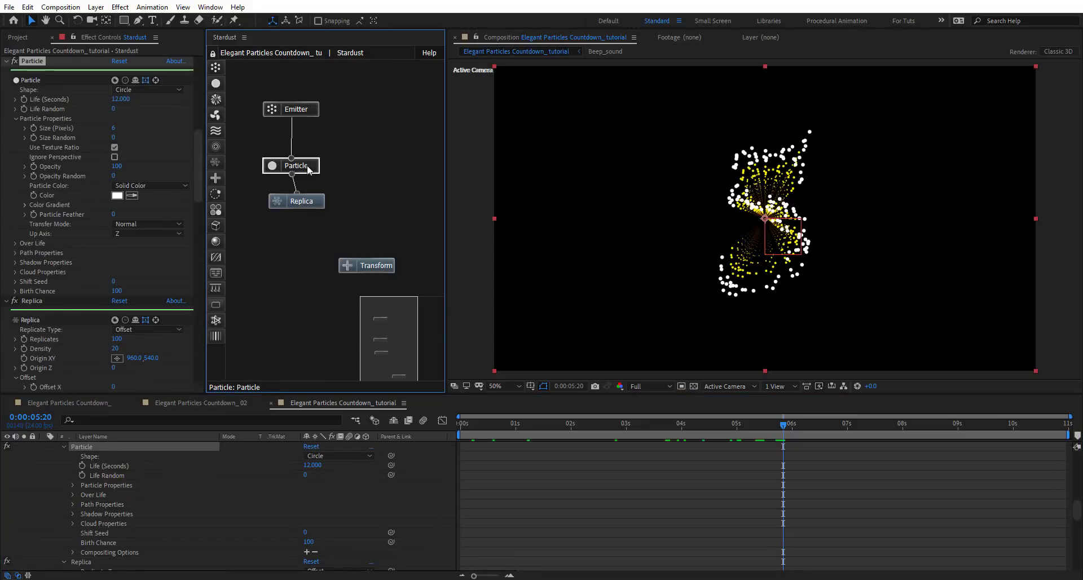
key(ctrl+d)
drag(331, 181, 366, 168)
alt+click(297, 113)
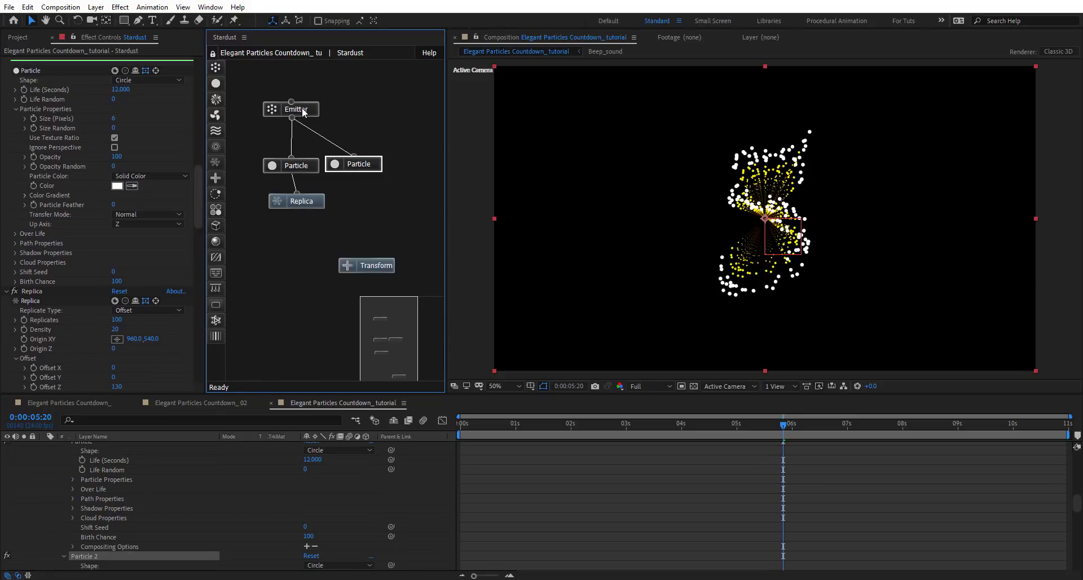
drag(301, 111, 326, 113)
Step: Set the Transfer Mode of the Particle 2 node to Screen
click(369, 164)
scroll(67, 259, down, 5)
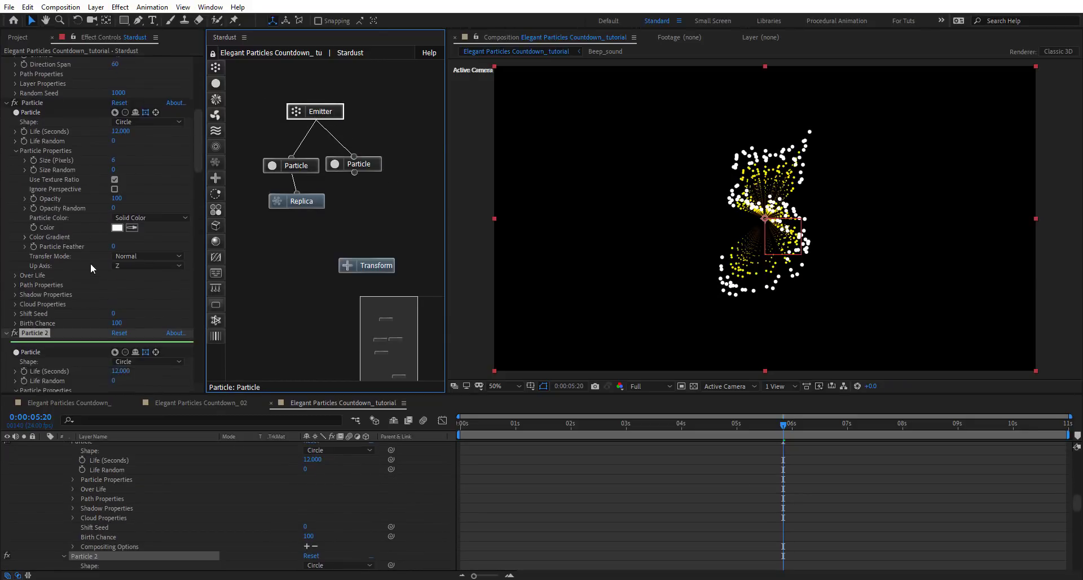
scroll(137, 336, down, 1)
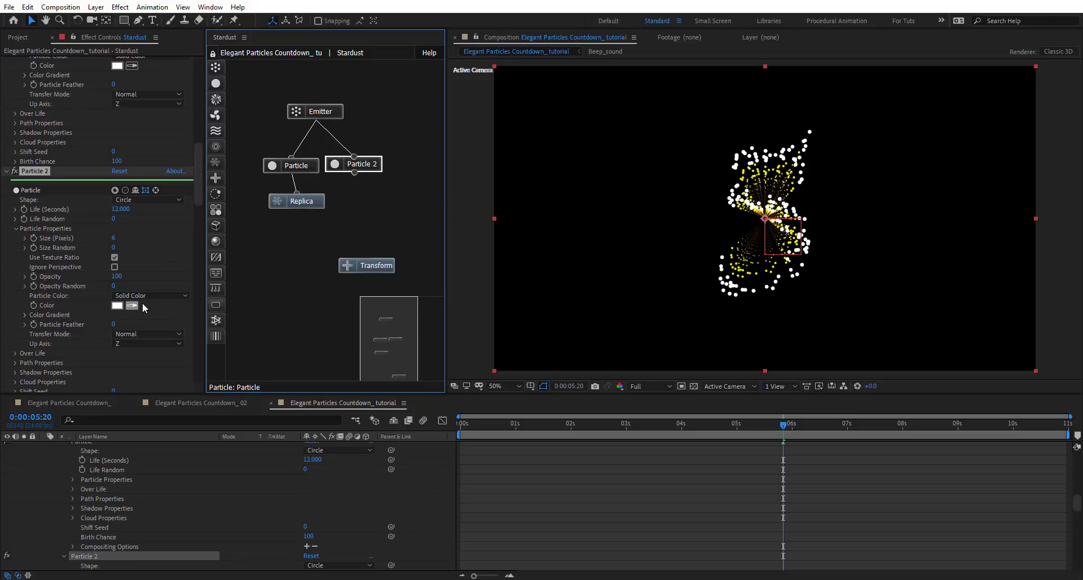
click(143, 334)
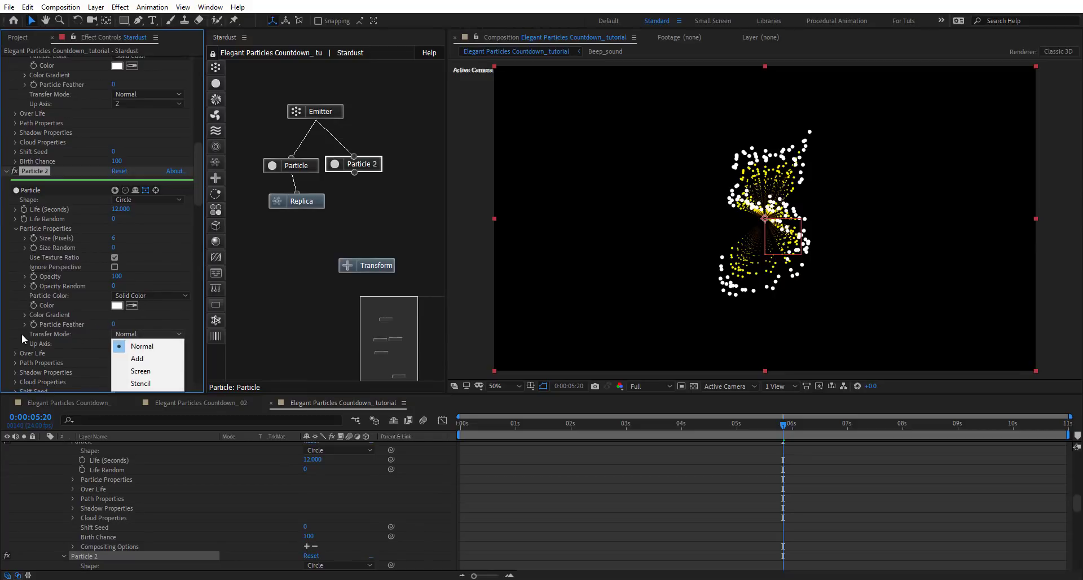
click(160, 361)
click(143, 336)
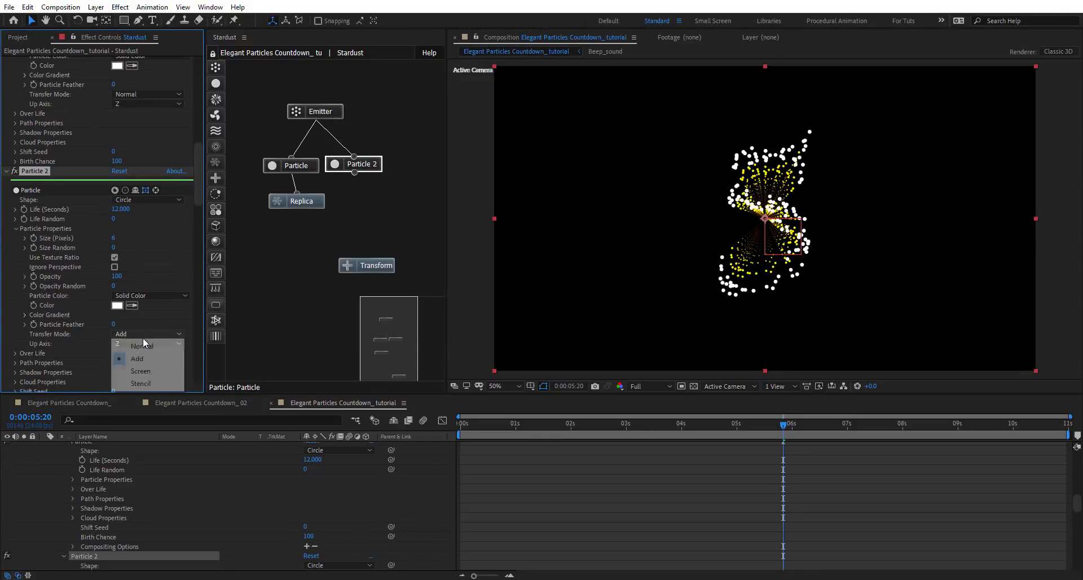
click(140, 370)
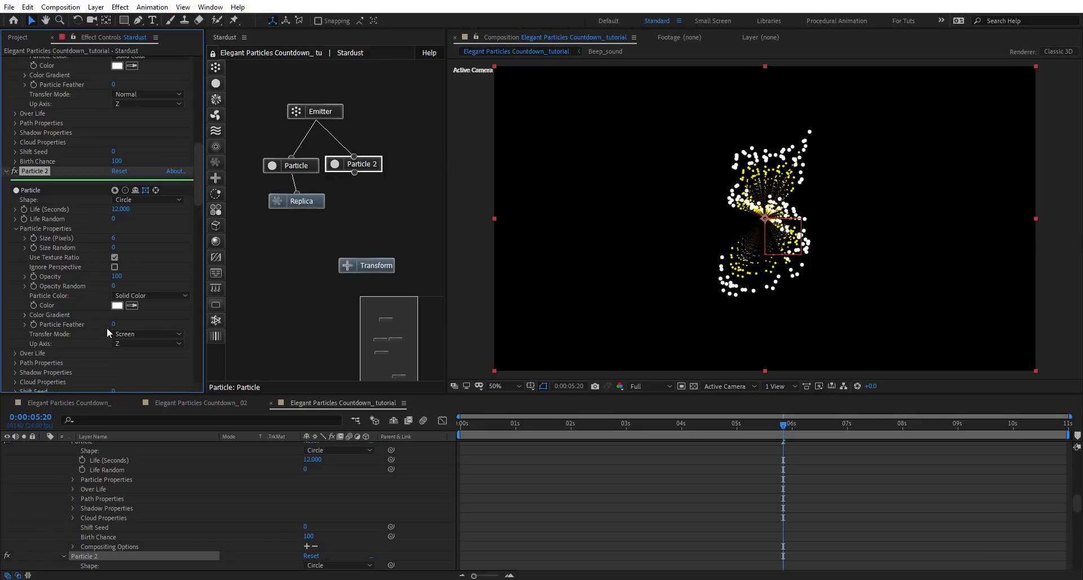
Step: Set Particle 2's Particle Feather to 100, Opacity Random to 73, Size Random to 35 and Life Random to 43
drag(173, 320, 177, 320)
drag(138, 286, 157, 286)
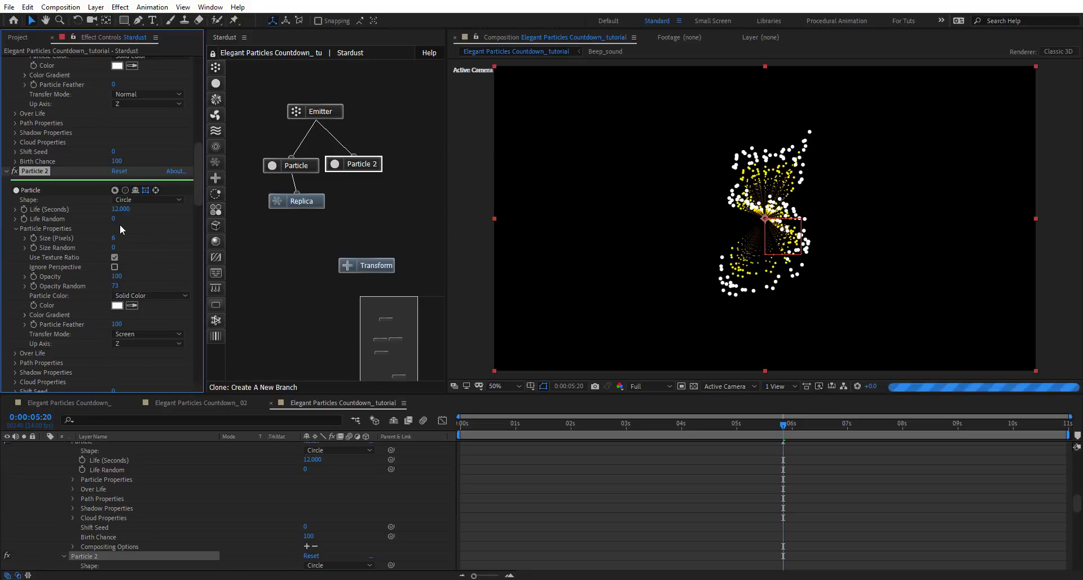
drag(134, 249, 140, 222)
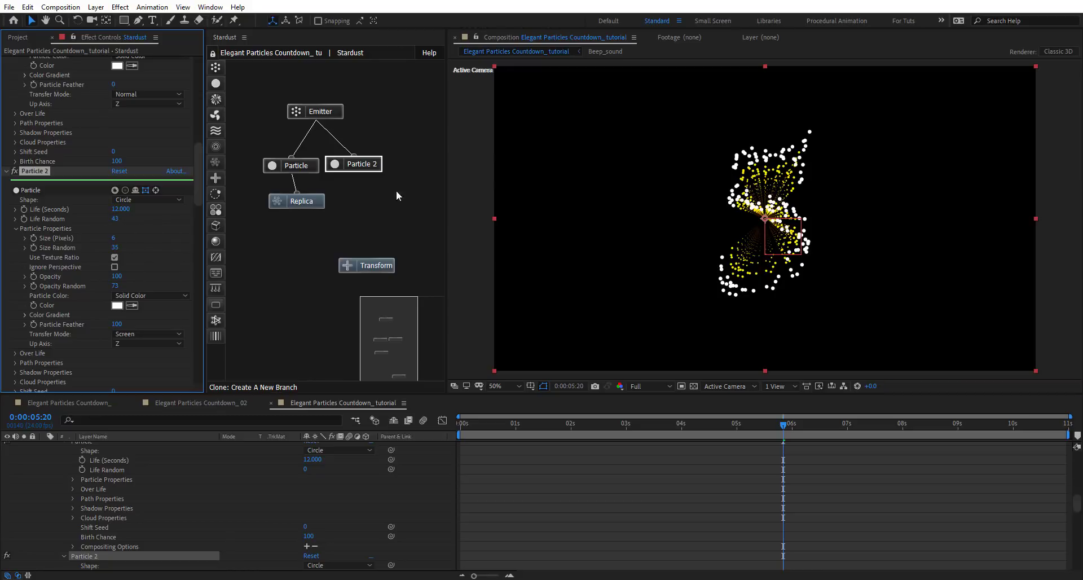
Step: Connect the Particle 2 node to the existing Replica node
scroll(814, 171, up, 1)
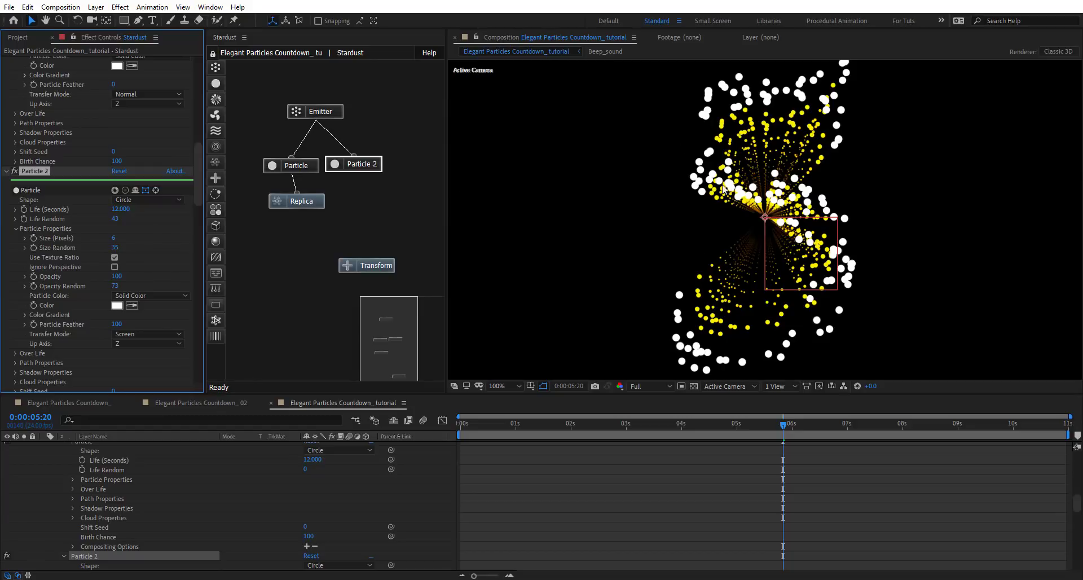
click(317, 202)
click(361, 167)
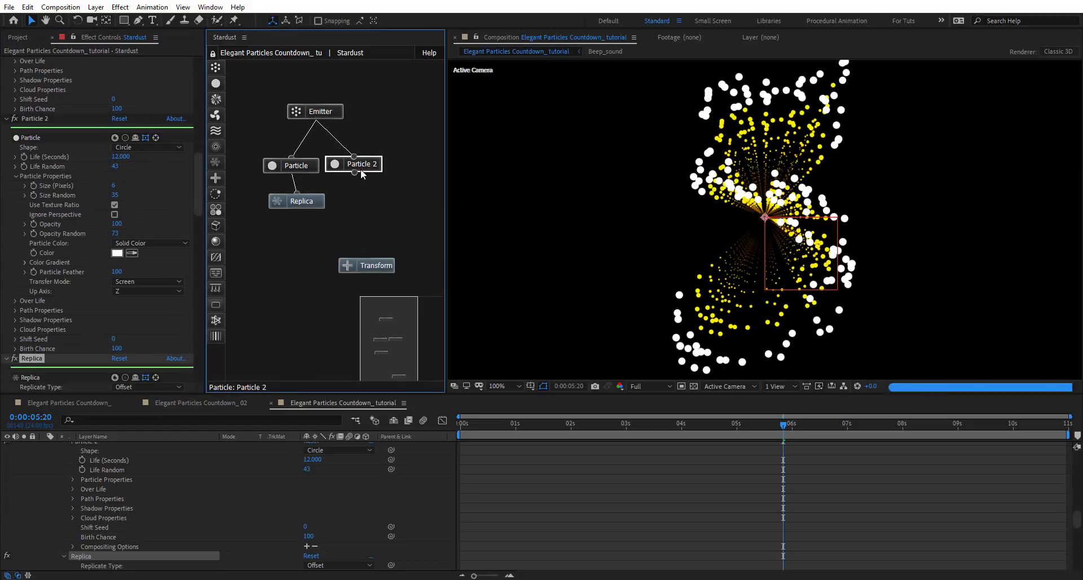
drag(319, 187, 302, 201)
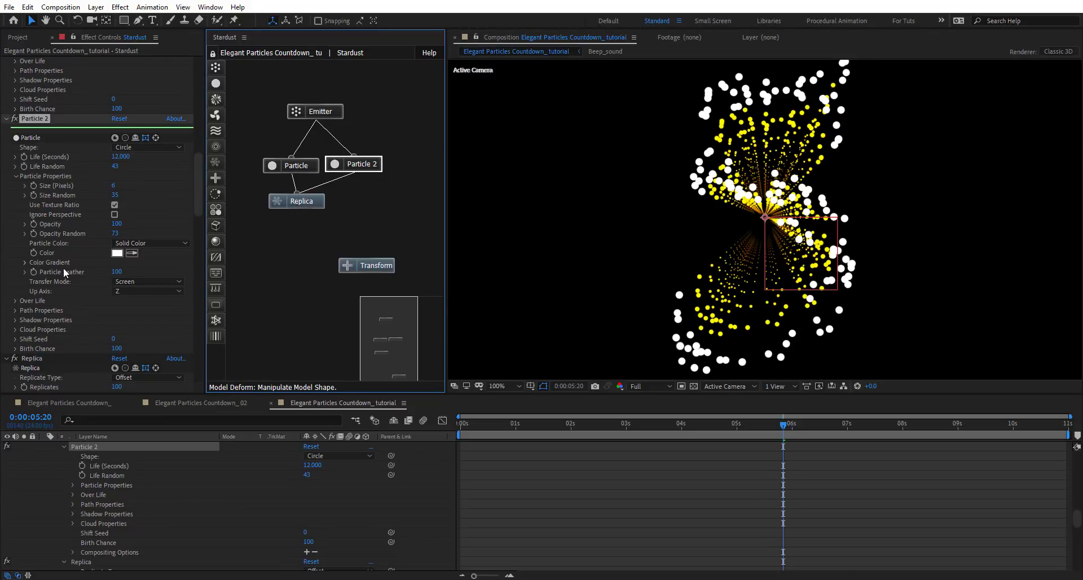
scroll(64, 267, down, 5)
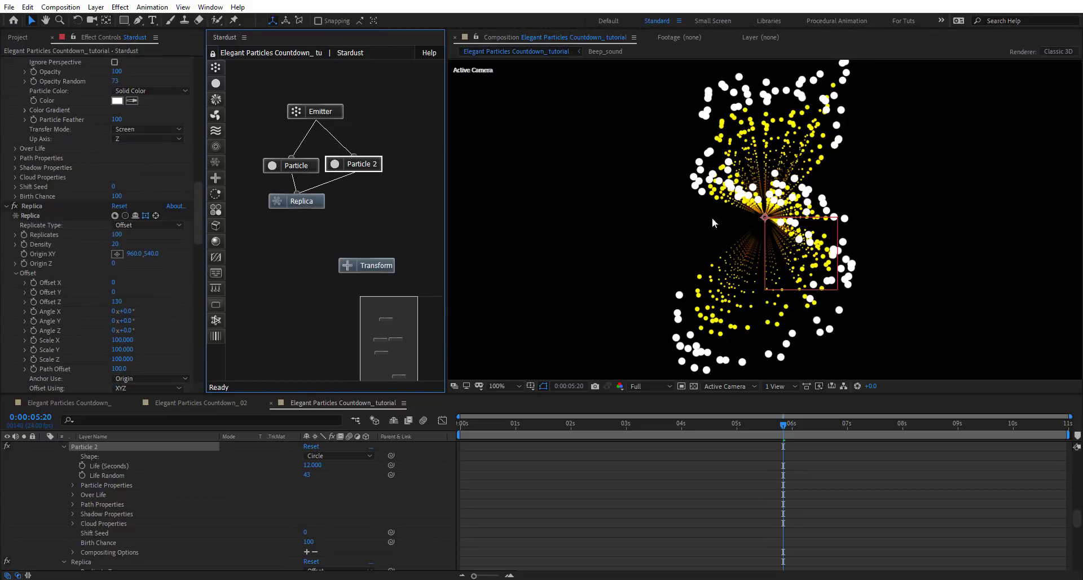
Step: Set Particle 2's Shift Seed to 460 and check the countdown at 0:00:04:10
click(370, 168)
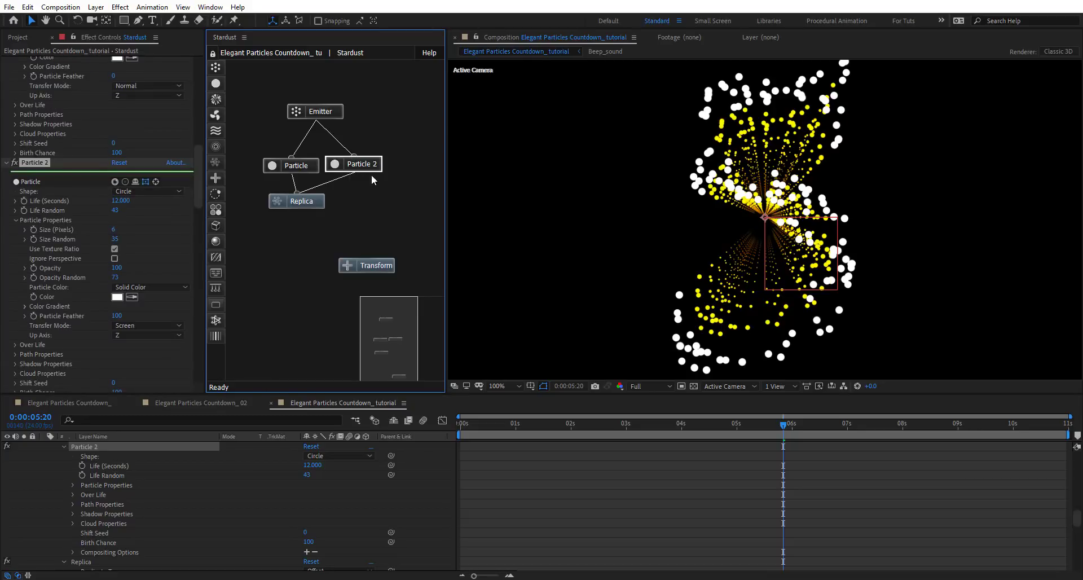
scroll(73, 300, down, 2)
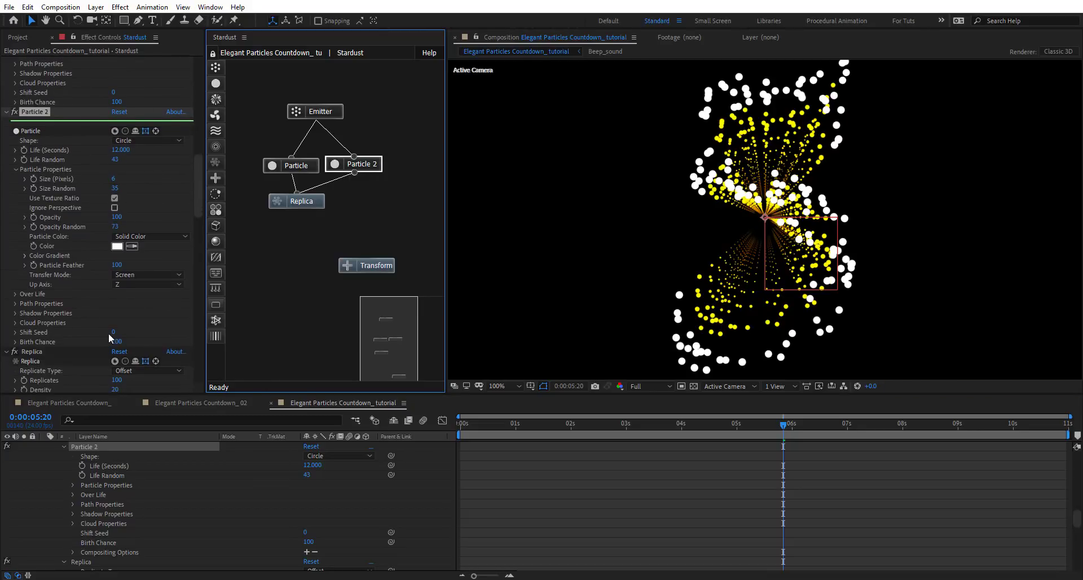
drag(115, 333, 141, 329)
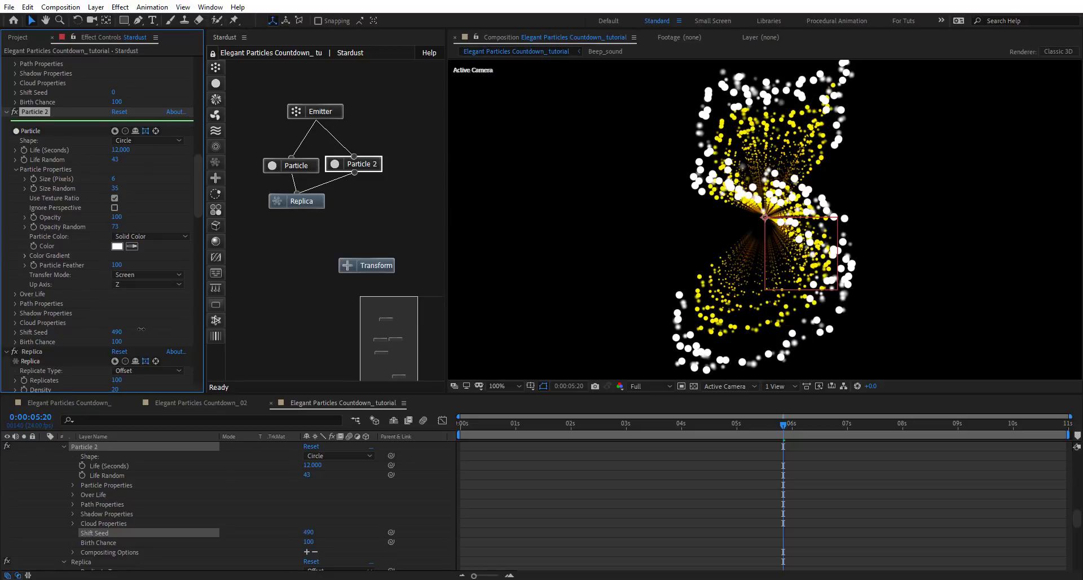
drag(141, 329, 140, 328)
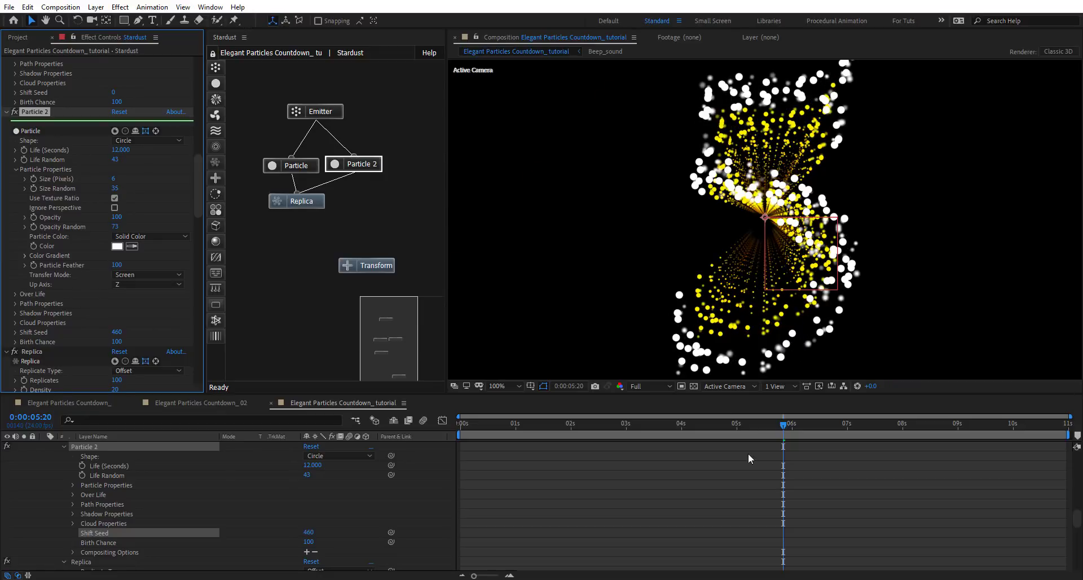
drag(742, 433, 704, 433)
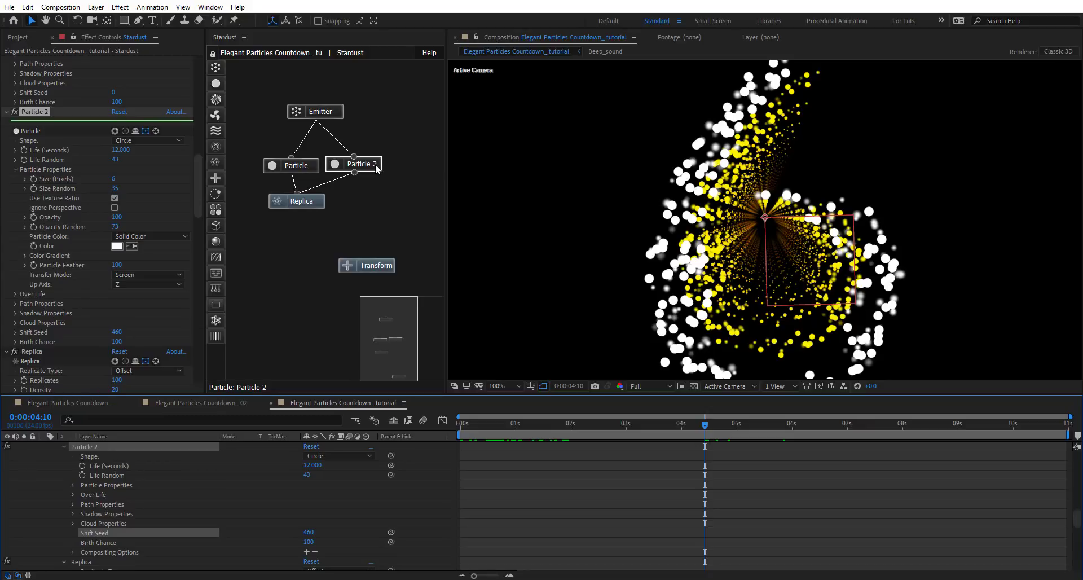
Step: Duplicate the Particle 2 node, place the copy above and beside it, and connect the copy to the Emitter
key(ctrl+d)
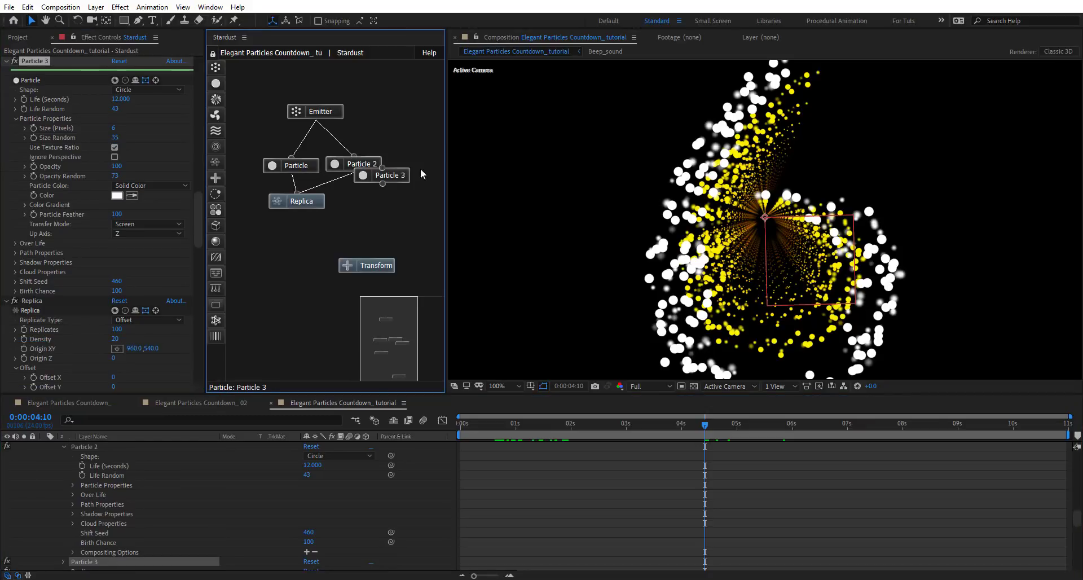
drag(393, 176, 426, 148)
mouse_move(315, 119)
mouse_down()
mouse_move(424, 147)
mouse_move(394, 141)
mouse_up()
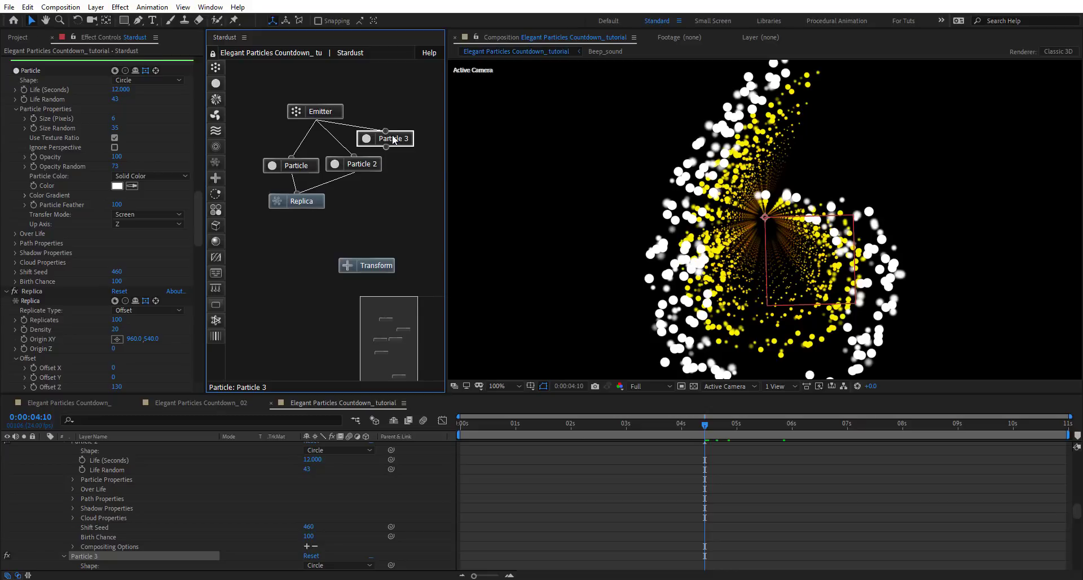
Step: Duplicate the Replica node, place the copy beside the original, and connect it to Particle 3
click(307, 204)
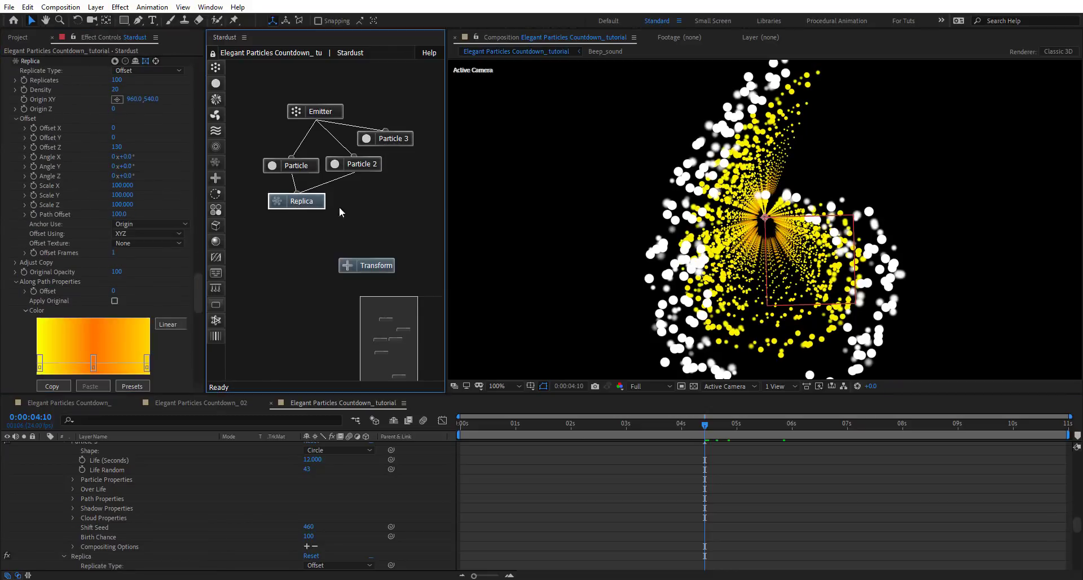
key(ctrl+d)
drag(337, 215, 398, 135)
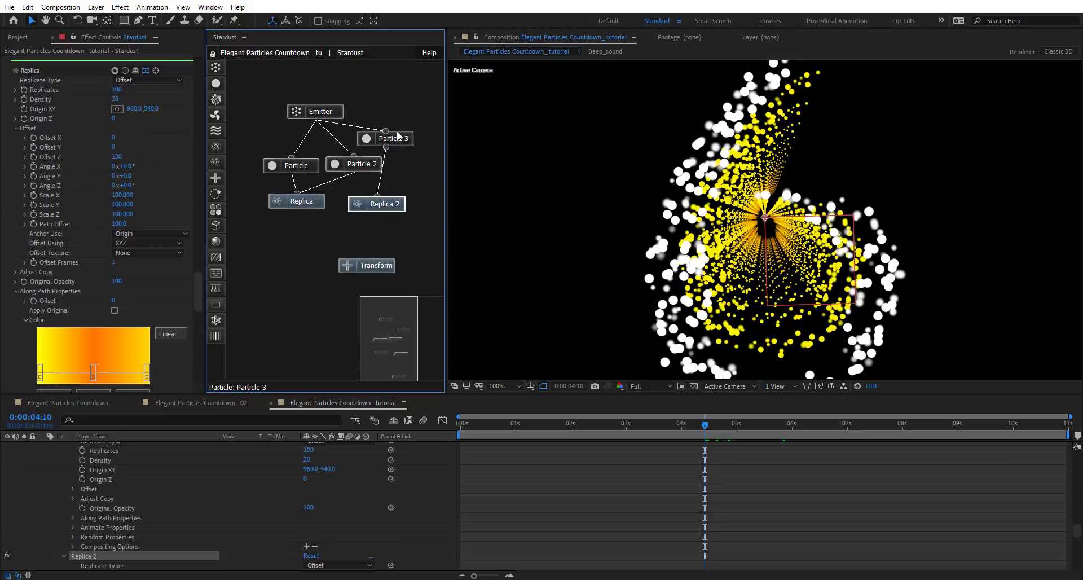
Step: Set the Offset Z of Replica 2 to -30
click(373, 209)
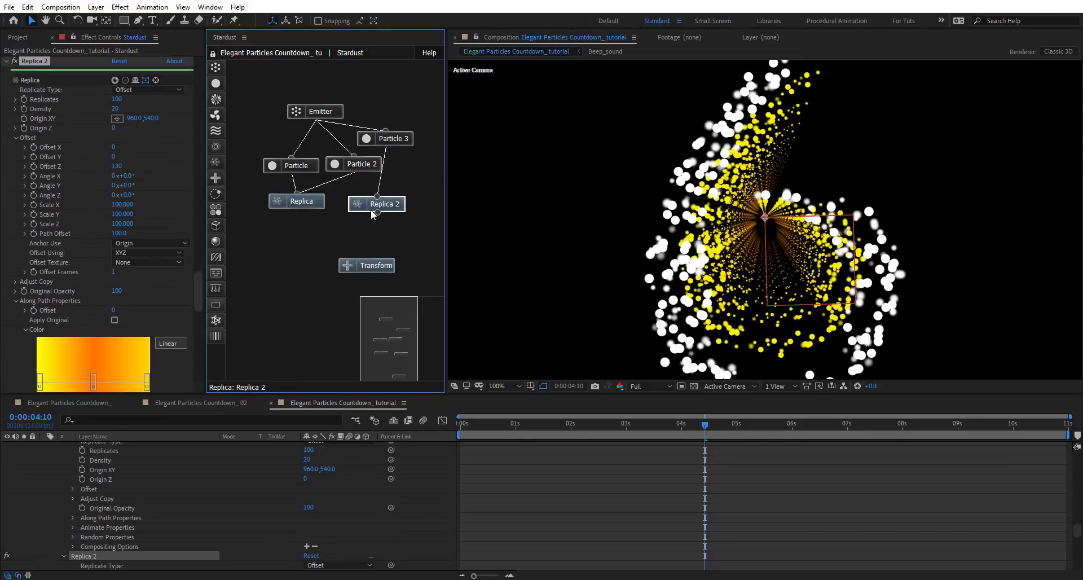
scroll(93, 200, up, 2)
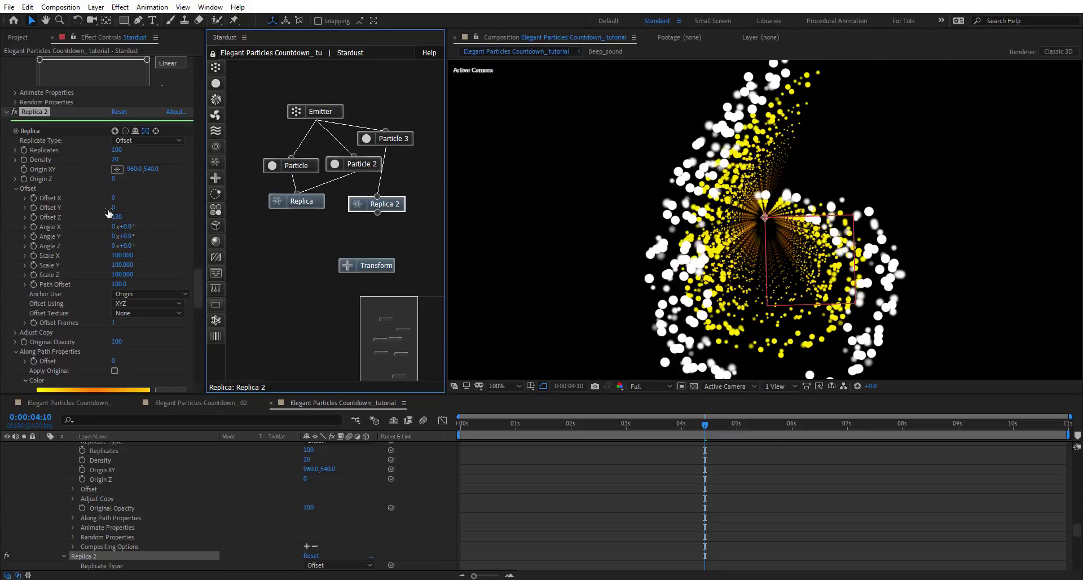
drag(109, 217, 106, 216)
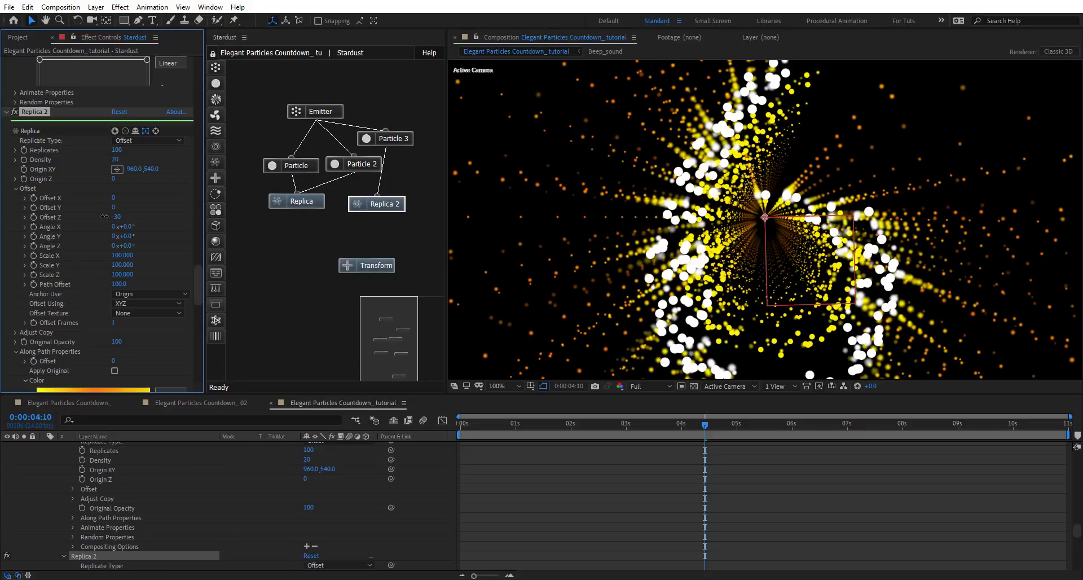
key(comma)
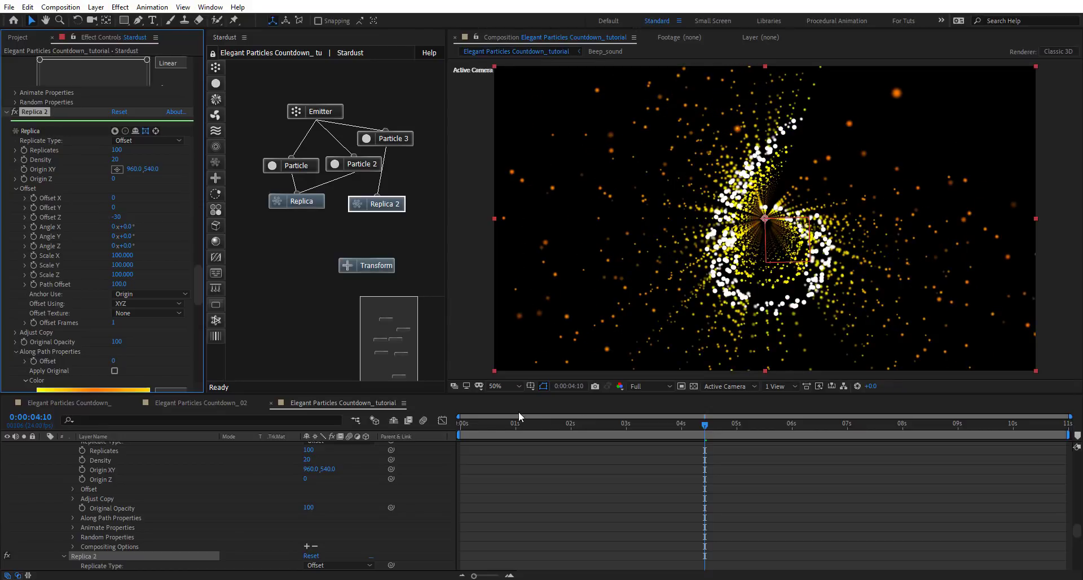
Step: Keyframe Replica 2's Offset Z at -30 and place that keyframe at the start of the composition
drag(509, 423, 559, 436)
scroll(465, 492, up, 15)
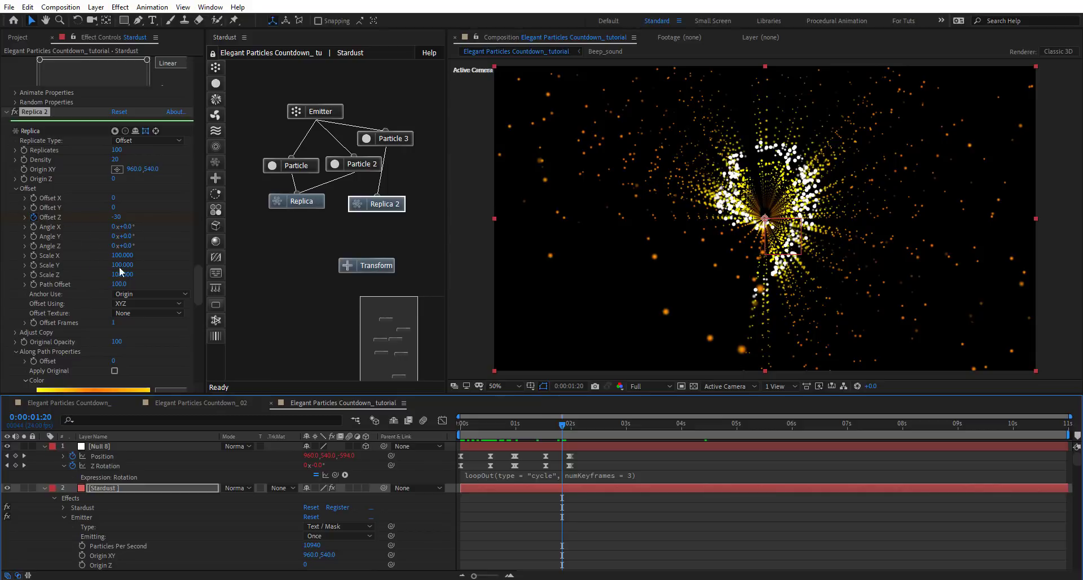
key(u)
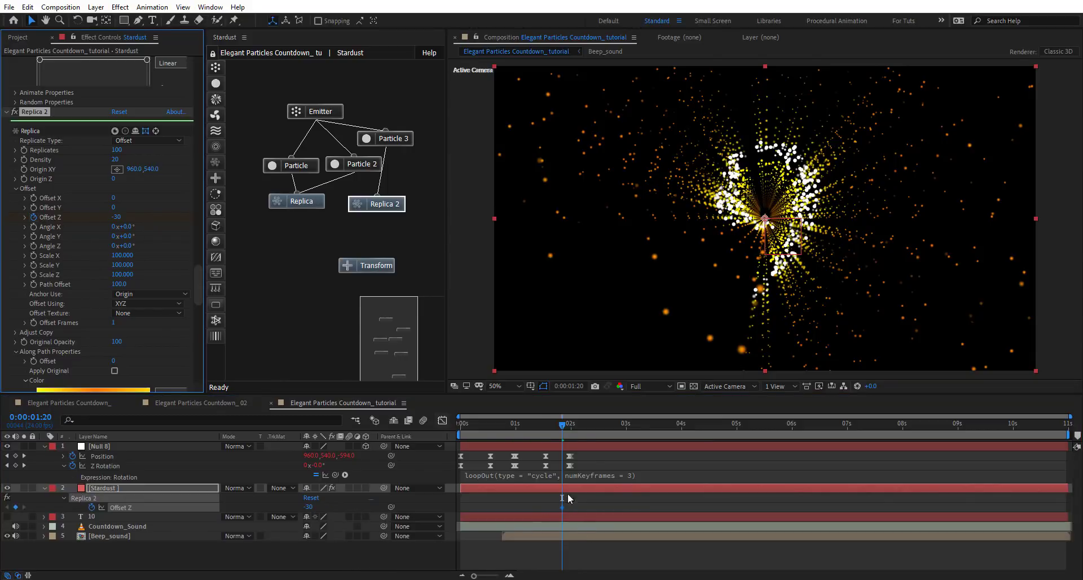
click(490, 425)
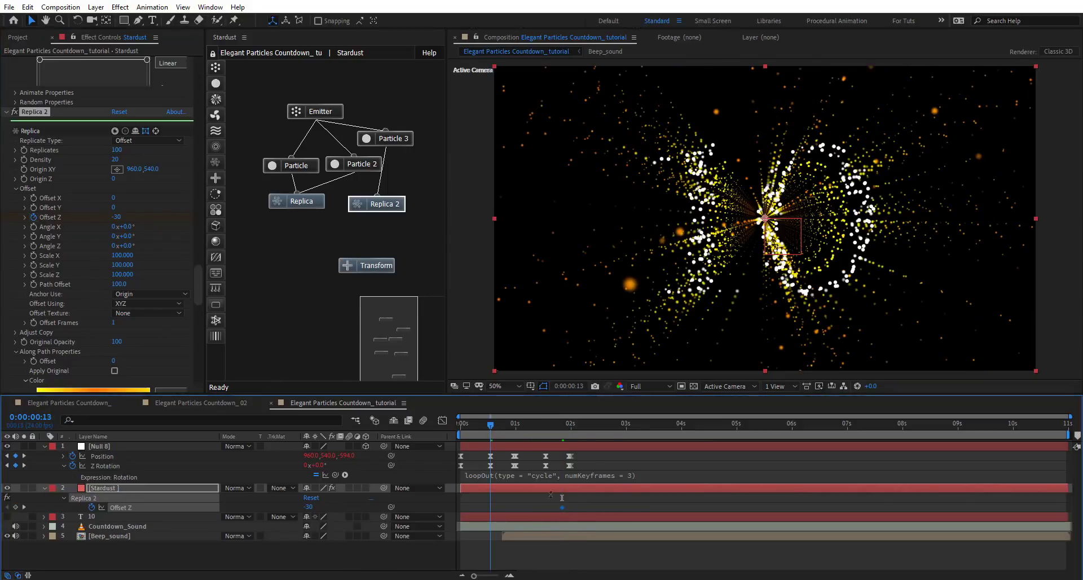
drag(560, 506, 461, 512)
Step: Keyframe Replica 2's Offset Z at 0 at 0:00:00:13
drag(469, 426, 490, 435)
click(116, 217)
text(0)
key(Return)
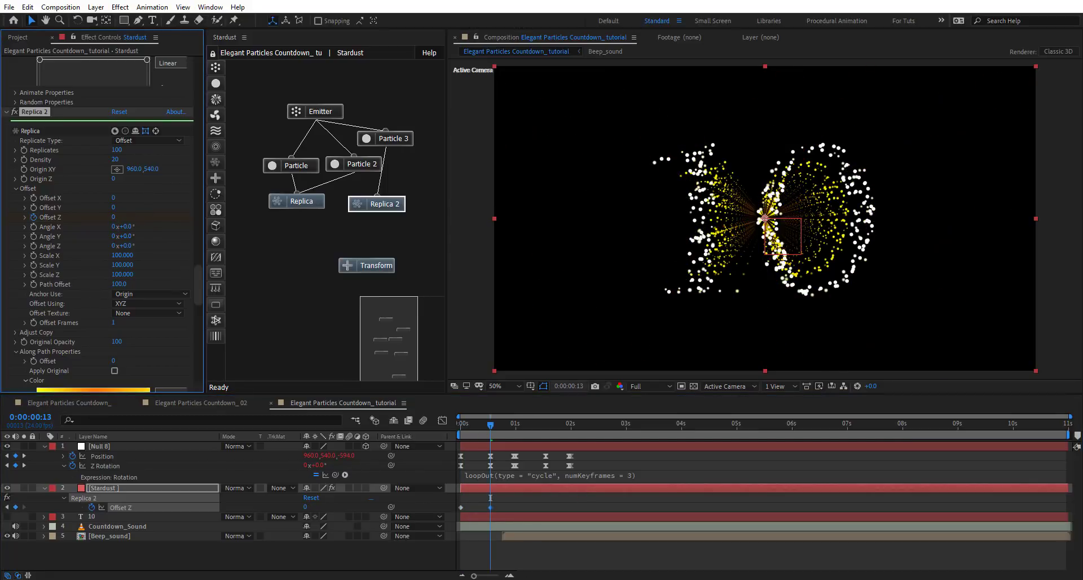
Step: Copy the Offset Z keyframe of value 0 to 0:00:00:23
click(510, 576)
drag(556, 576, 541, 575)
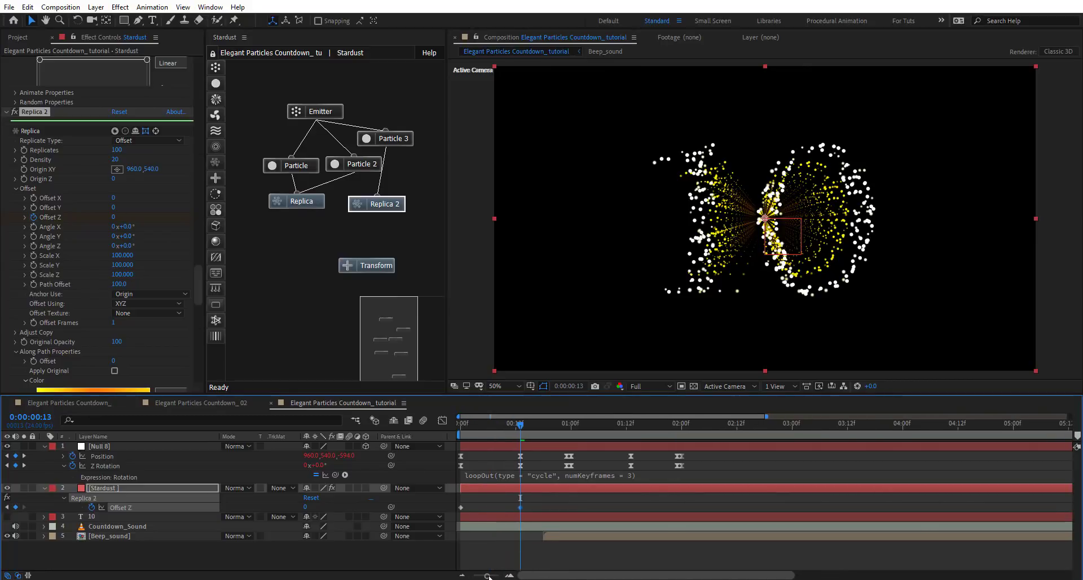
click(510, 575)
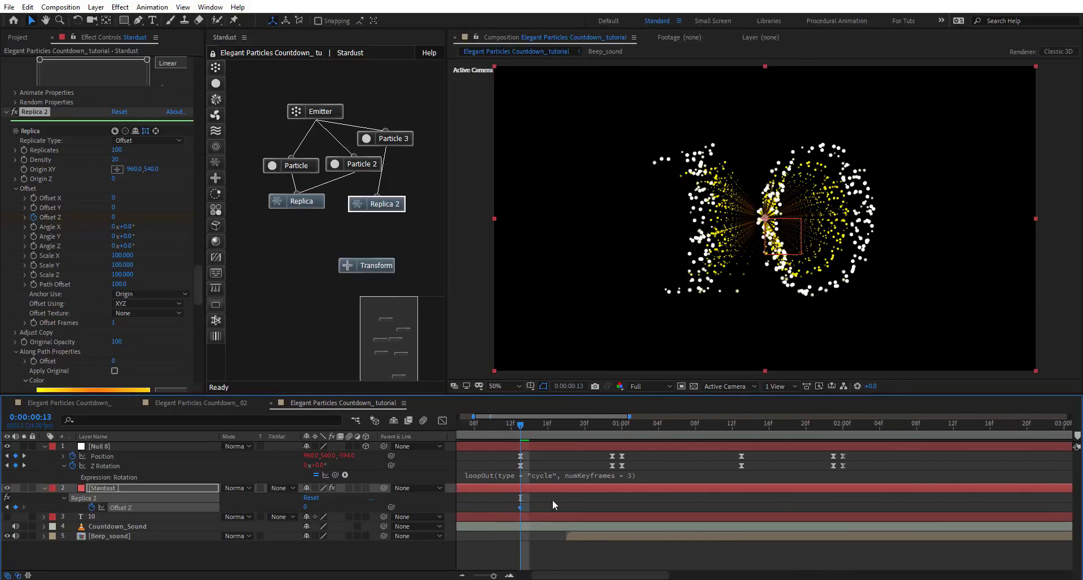
click(612, 427)
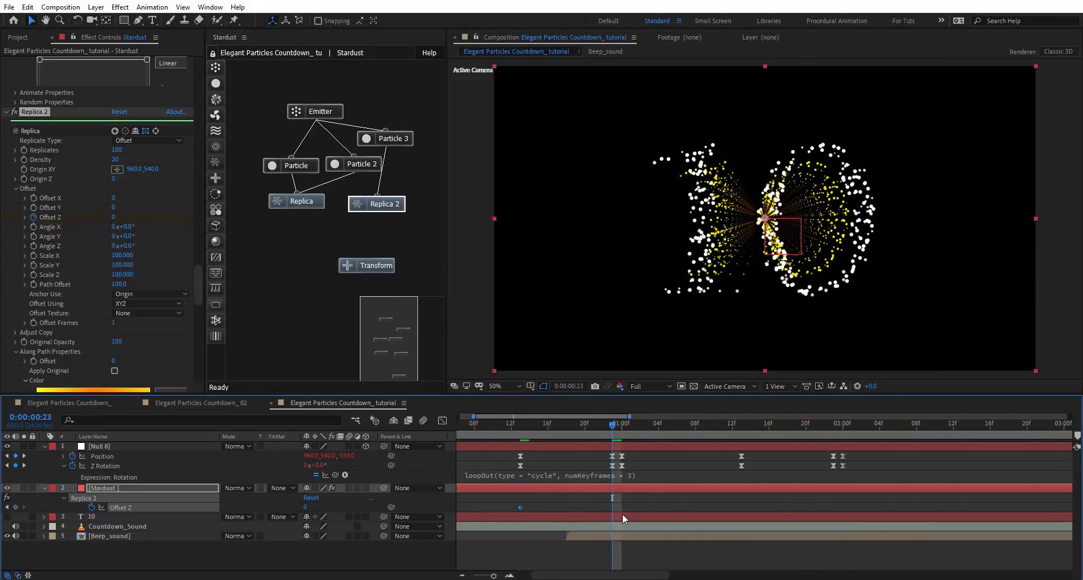
key(ctrl+v)
Step: Keyframe Replica 2's Offset Z at -30 at 0:00:01:00
drag(613, 427, 621, 427)
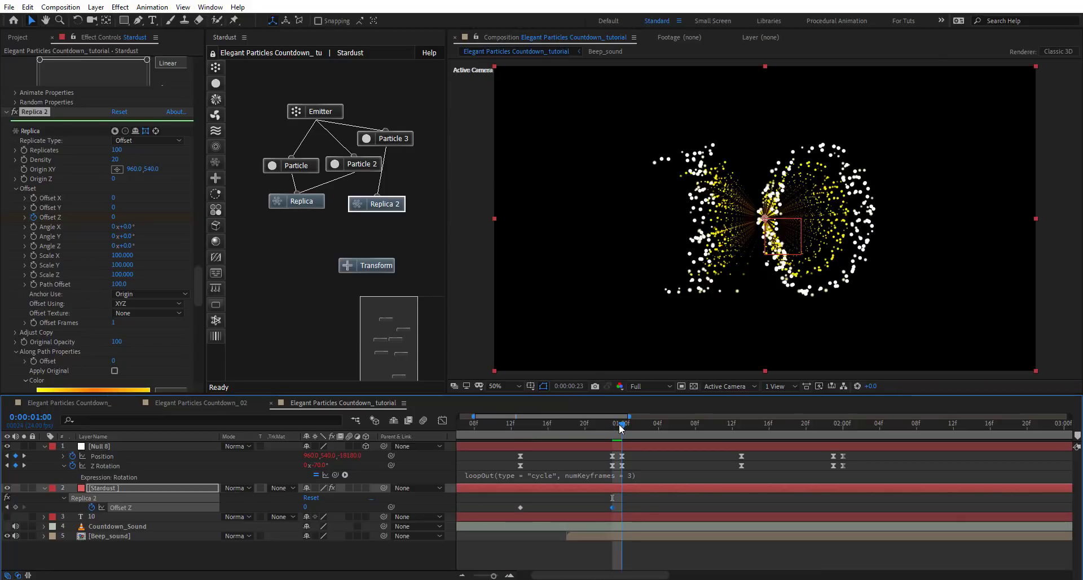
click(305, 506)
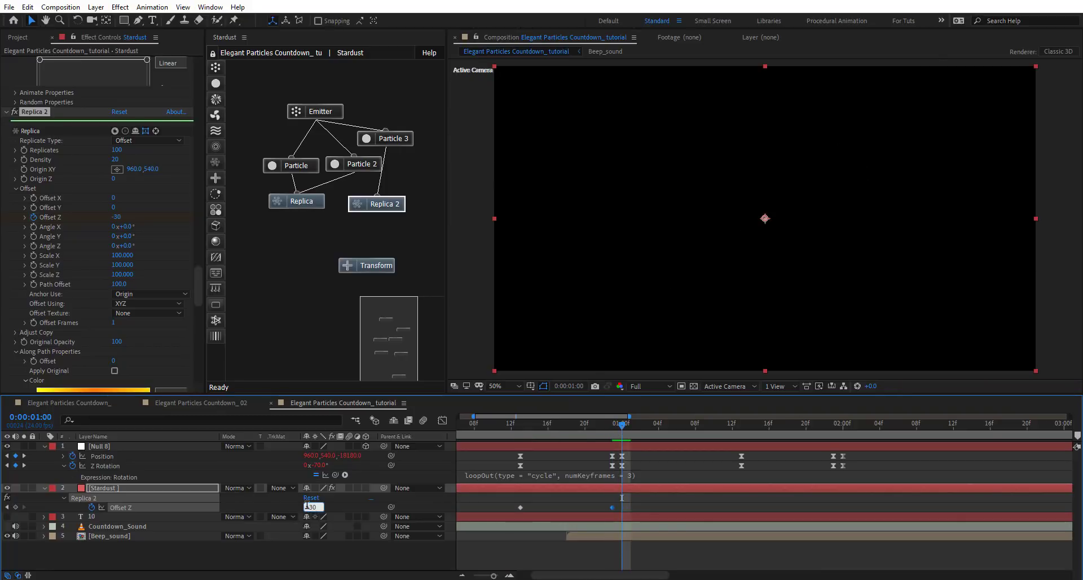
key(Return)
drag(496, 576, 488, 576)
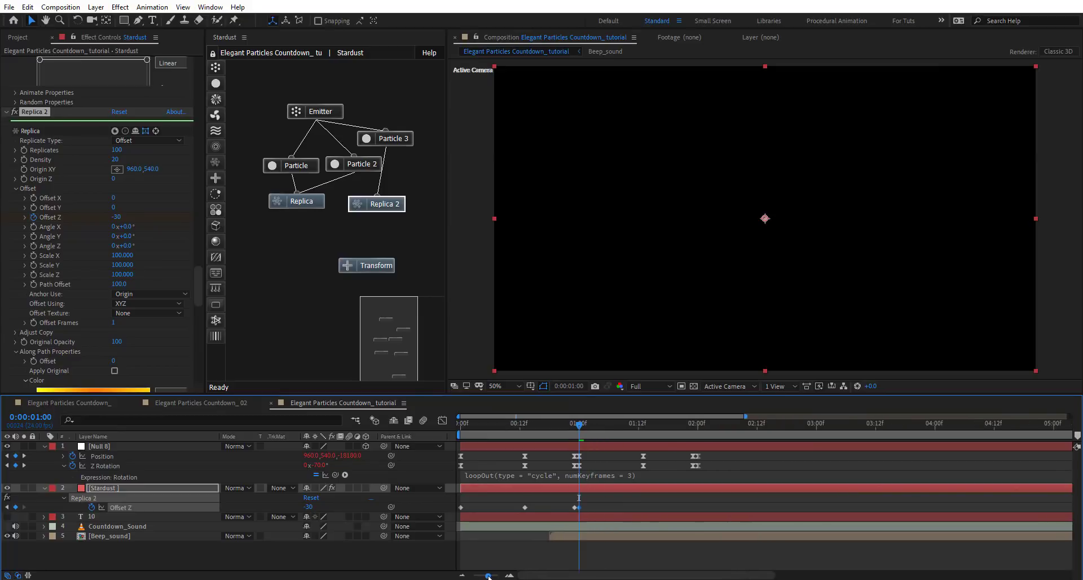
Step: Copy the Offset Z keyframes so their pattern repeats between 0:00:01:00 and 0:00:02:00, matching the null's keyframes
drag(591, 500, 455, 515)
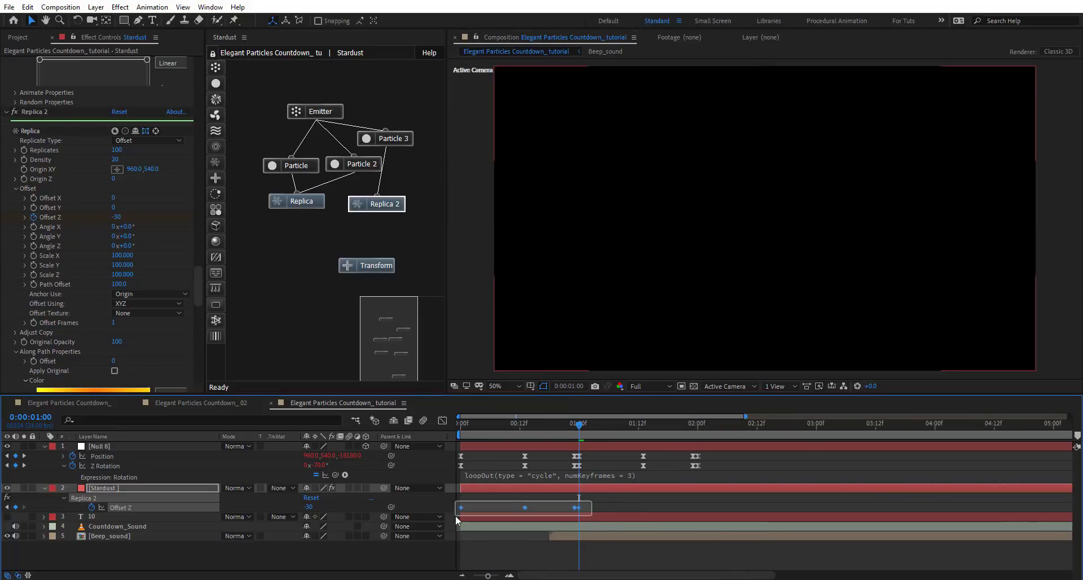
click(699, 424)
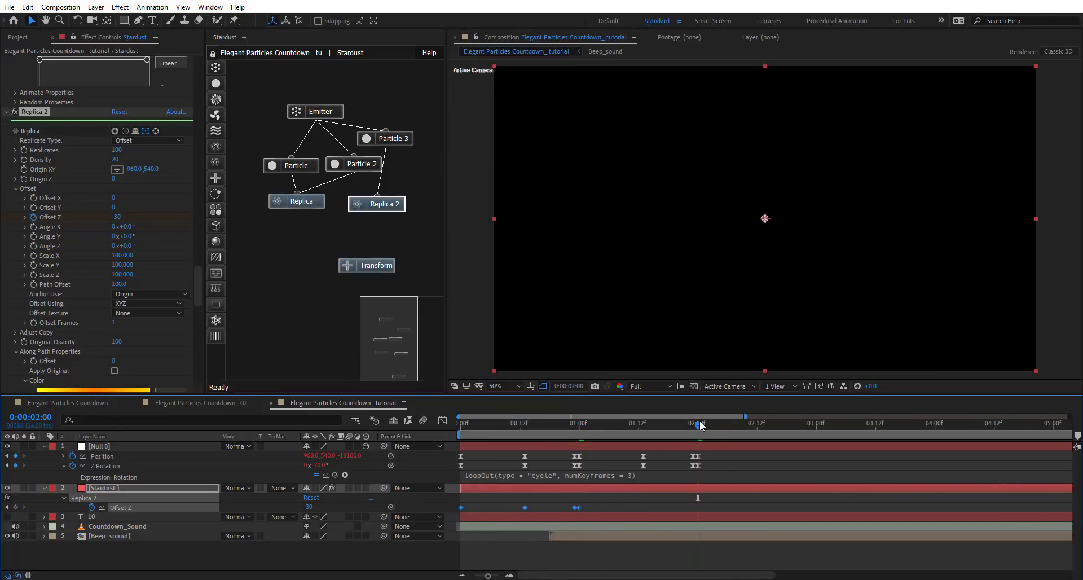
key(ctrl+v)
drag(698, 507, 584, 517)
click(361, 510)
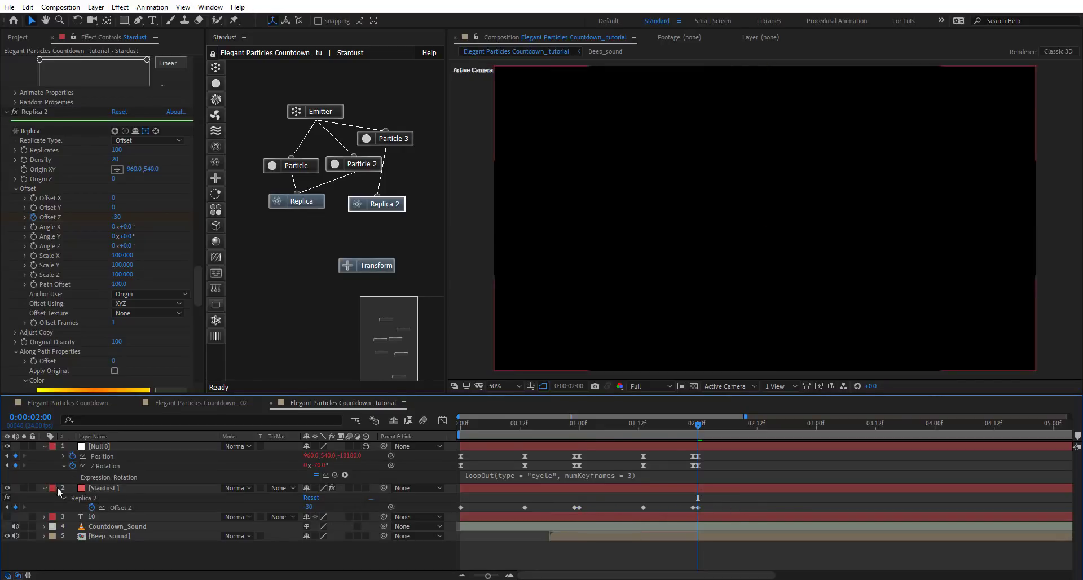
Step: Loop Replica 2's Offset Z with the expression loopOut(type = "cycle", numKeyframes = 3)
alt+click(91, 507)
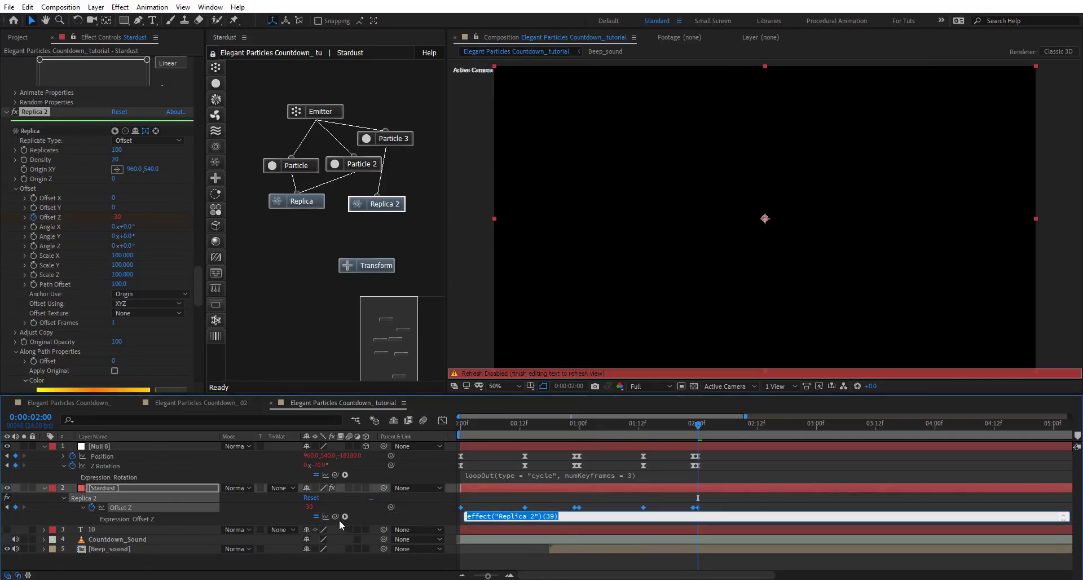
click(344, 516)
mouse_move(388, 459)
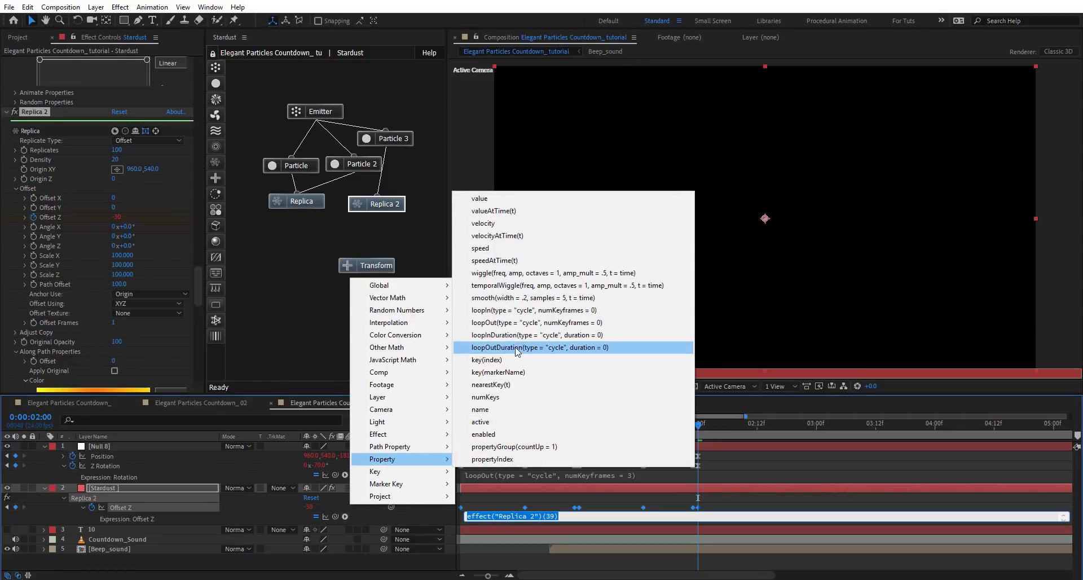
click(514, 322)
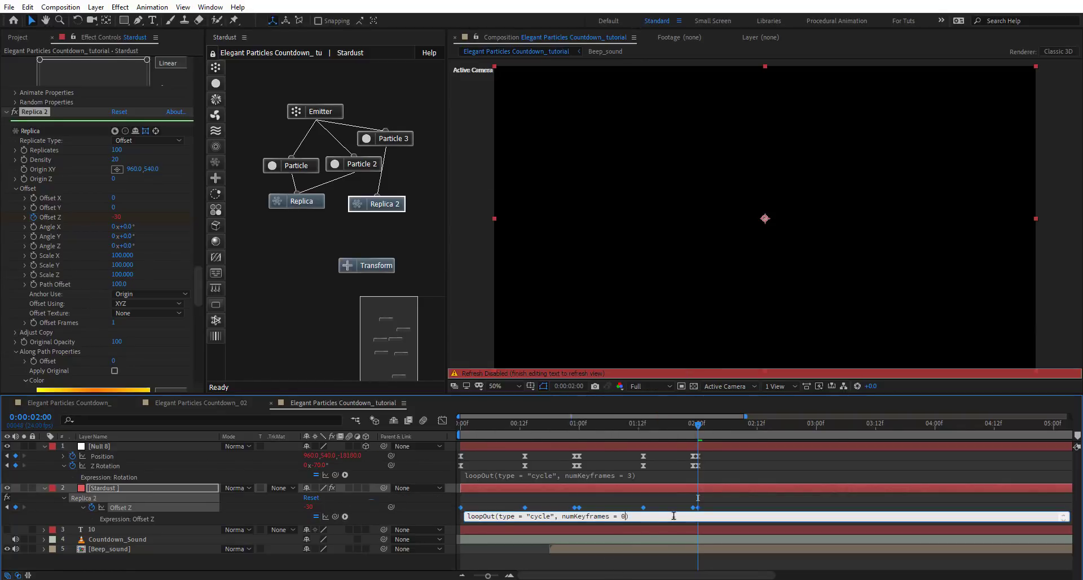
text(3)
click(508, 561)
Step: Play the whole countdown from the start to check the looping Replica 2 trails
drag(488, 575, 474, 574)
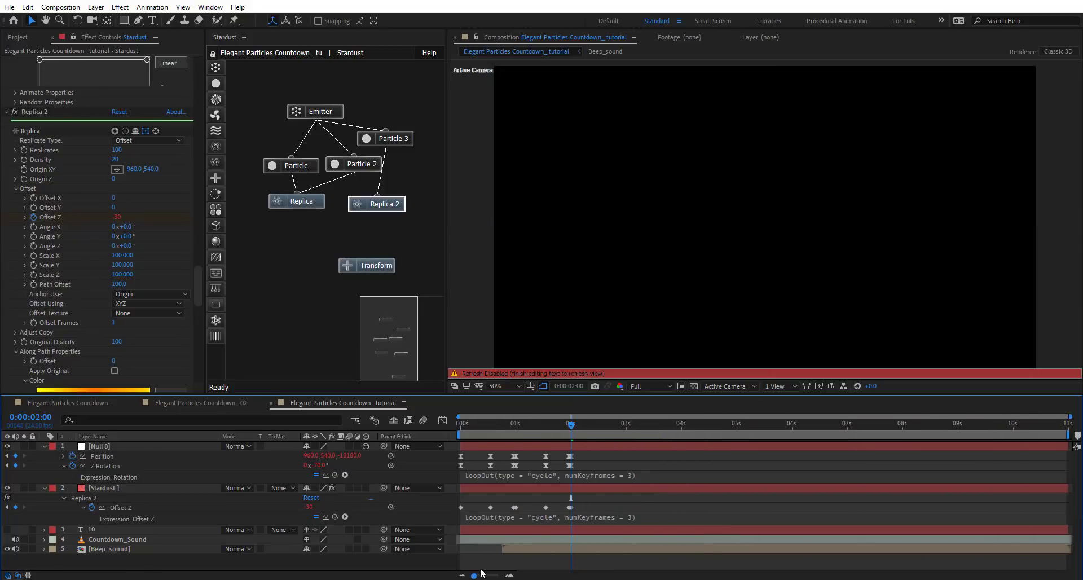
key(Home)
key(space)
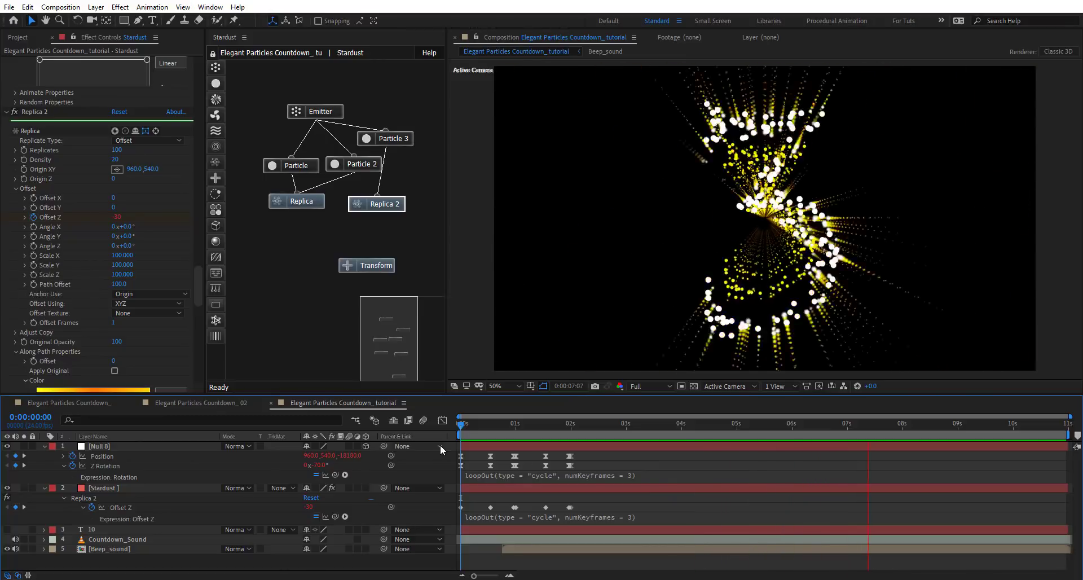
key(space)
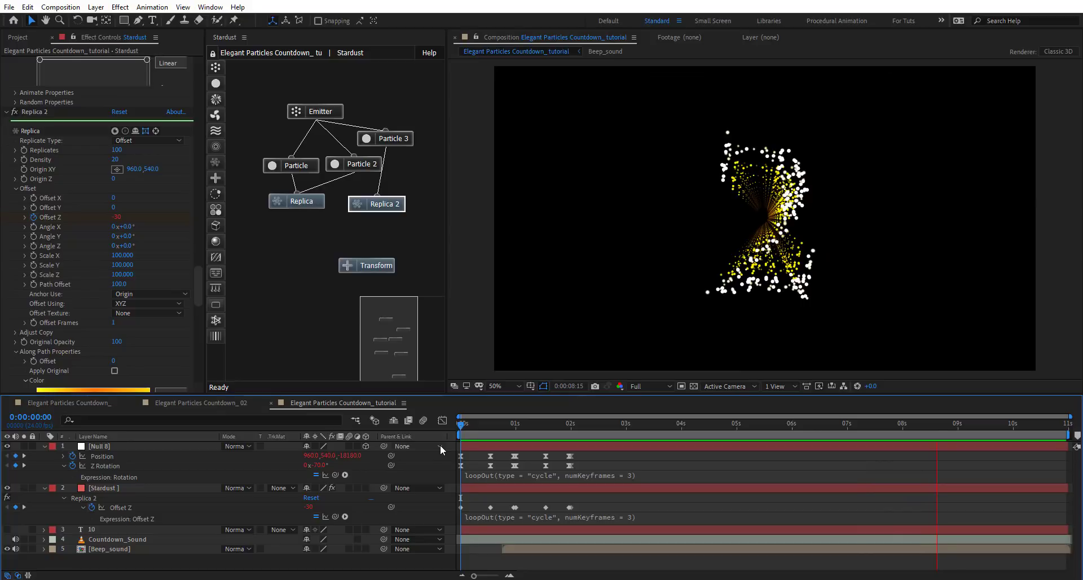
Step: Add a Turbulence node connected to Replica 2, with the playhead at 0:00:01:04, and bring its settings into view
click(524, 432)
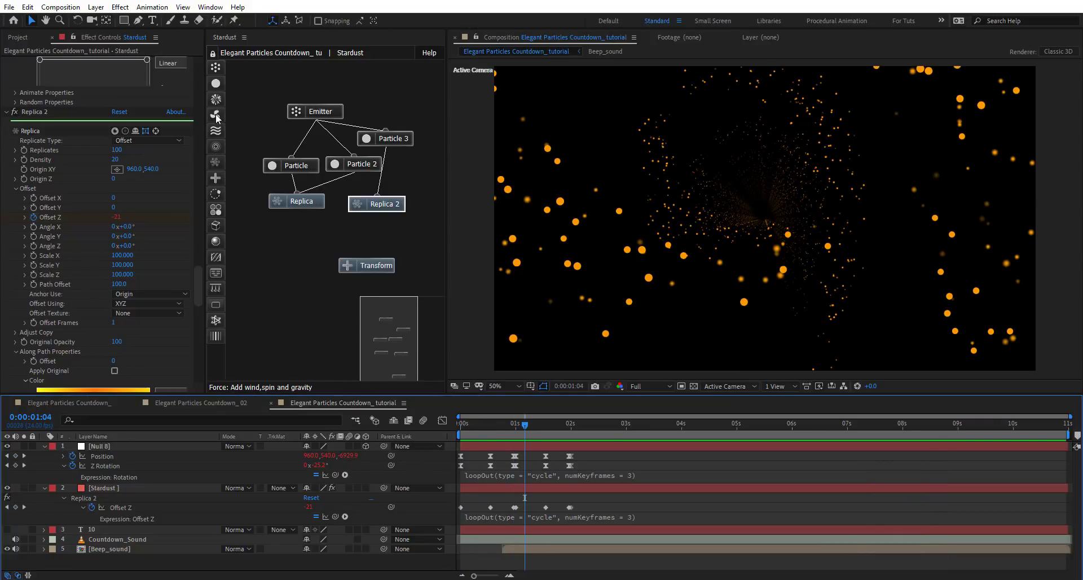
drag(216, 131, 376, 212)
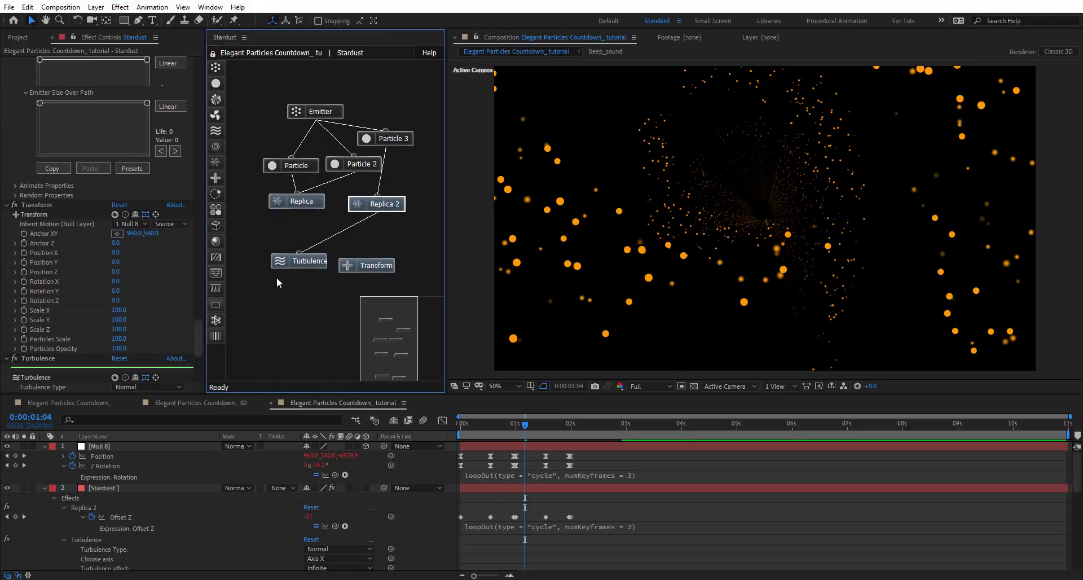
scroll(63, 276, down, 2)
scroll(62, 273, down, 2)
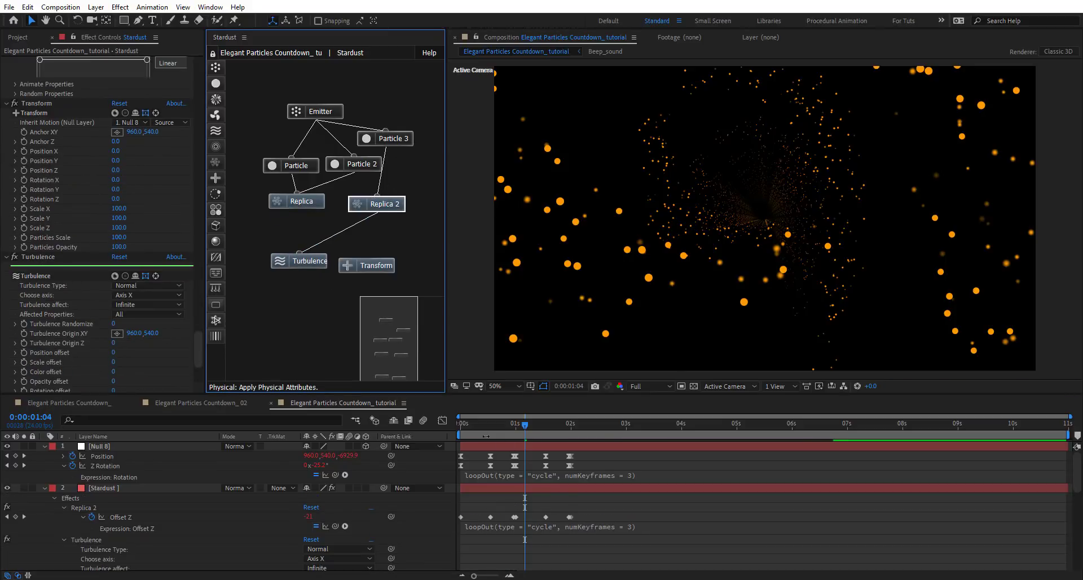
scroll(108, 370, down, 1)
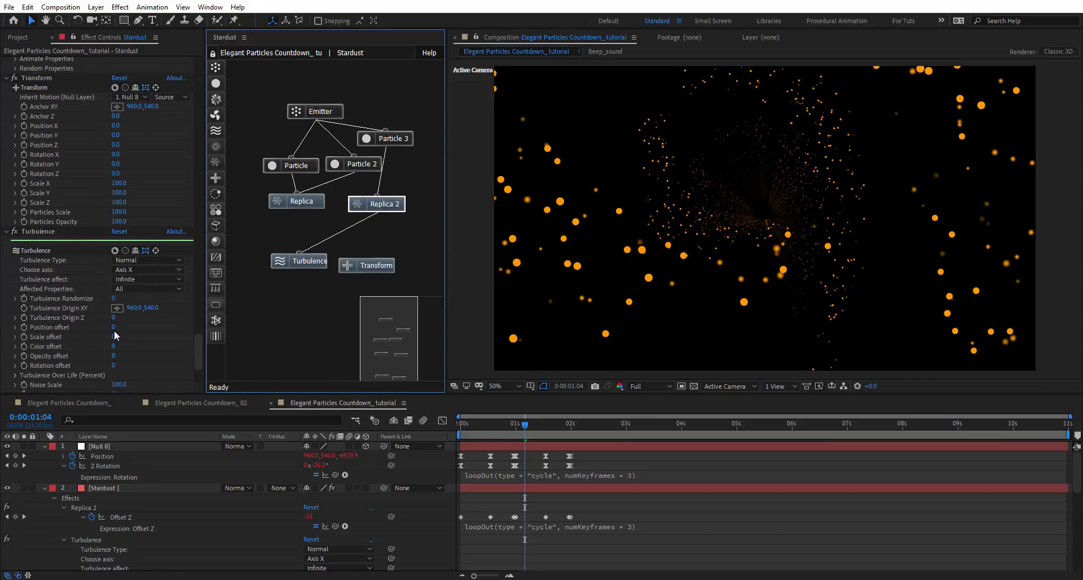
Step: Set the Turbulence's Position offset to 110 and Turbulence Randomize to 100, and check the effect up to 0:00:03:05
drag(115, 327, 120, 327)
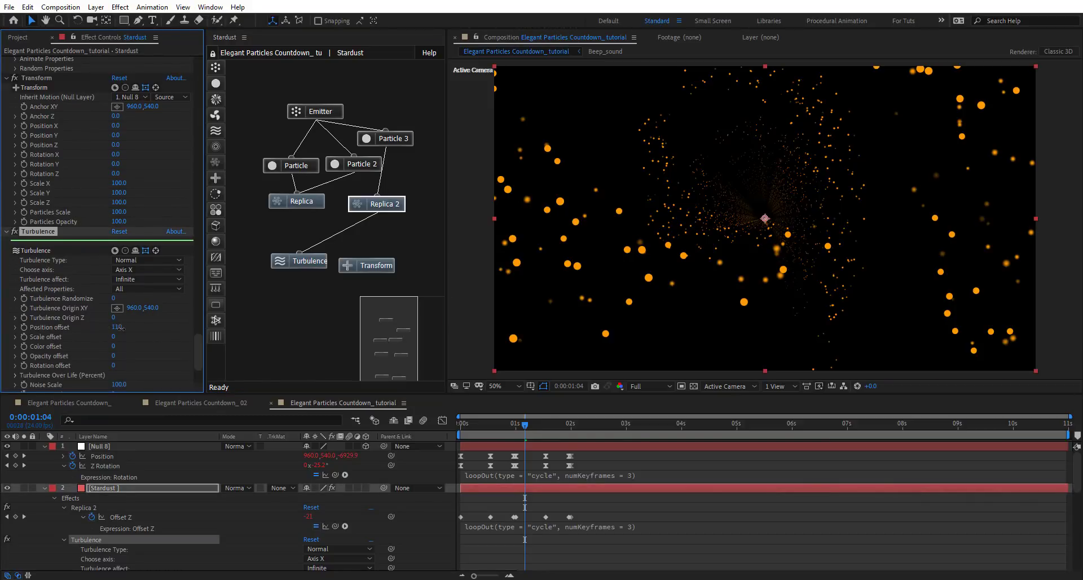
click(118, 298)
text(100)
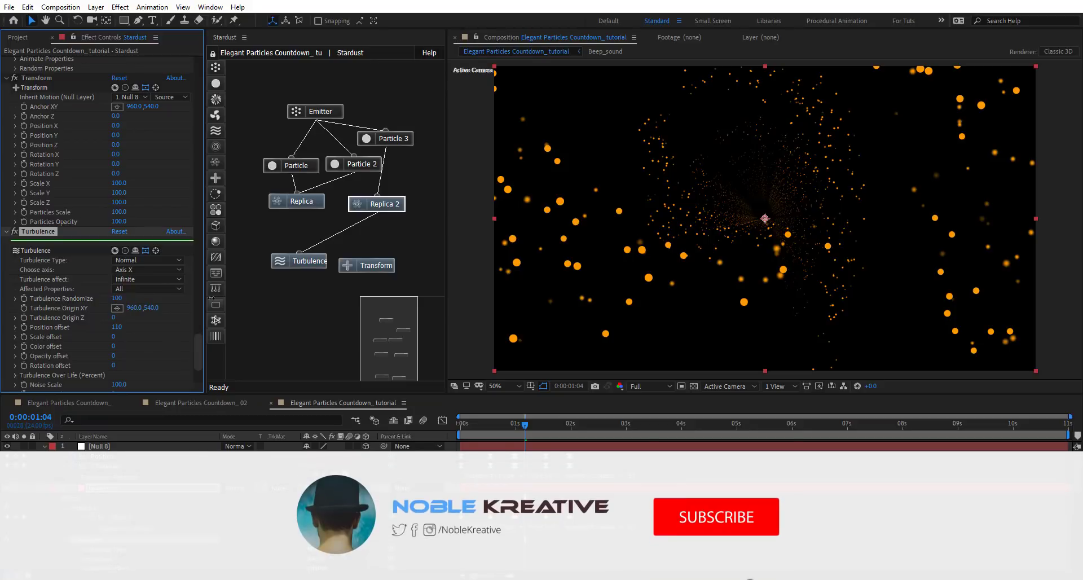
key(Return)
drag(525, 425, 636, 452)
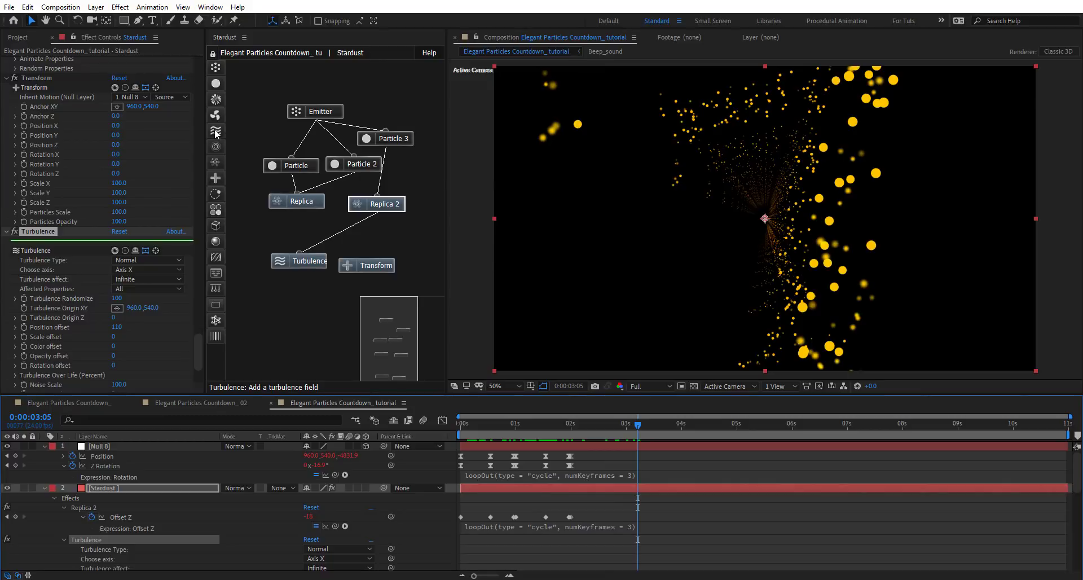
Step: Connect a second Turbulence node to the first Replica node and collapse the expanded null and Stardust layers
drag(216, 131, 288, 201)
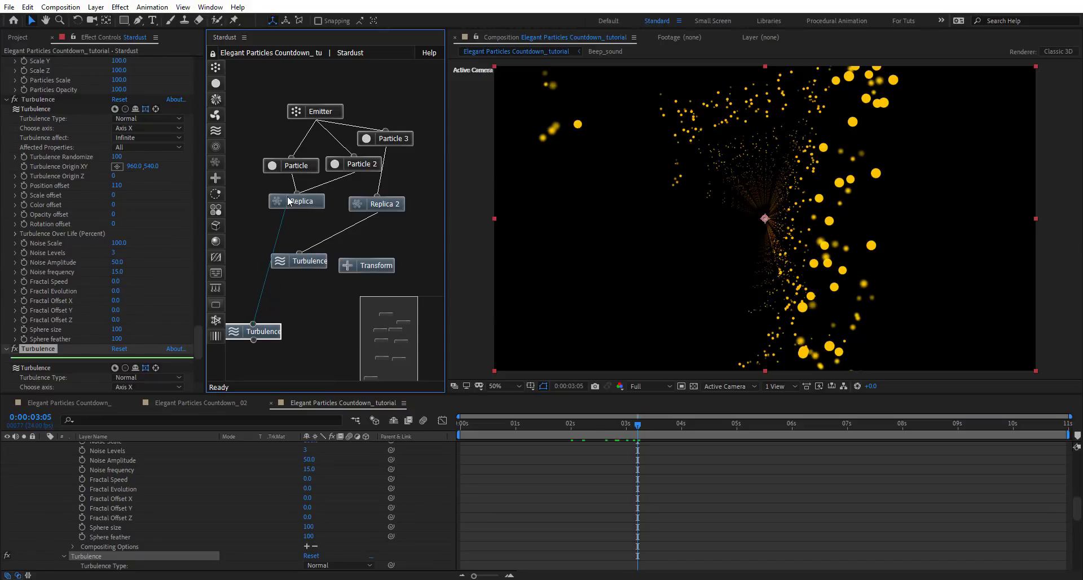
scroll(349, 488, up, 10)
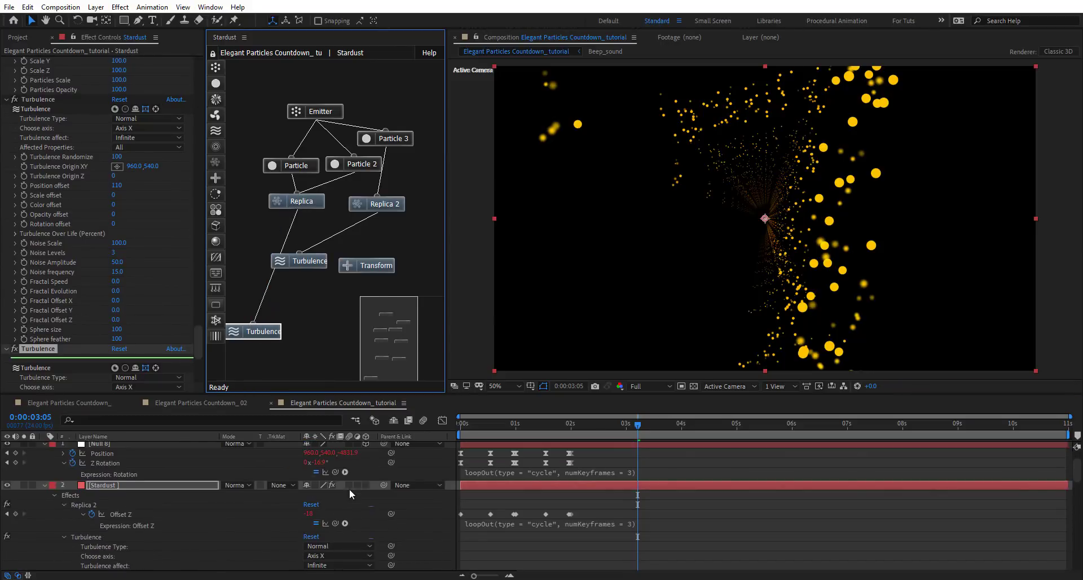
click(44, 446)
click(45, 456)
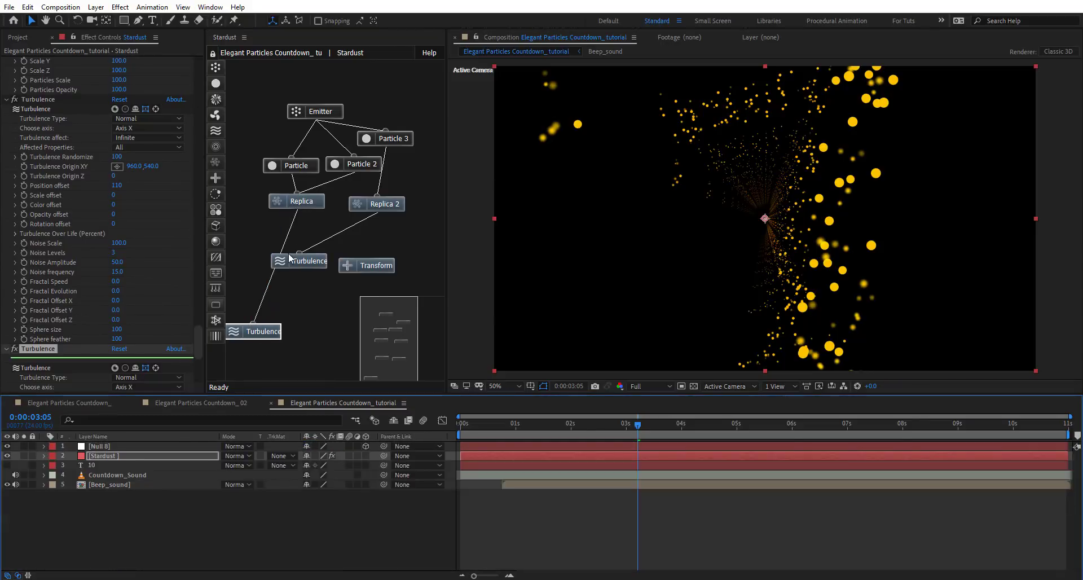
Step: Convert the Beep_sound layer's audio to keyframes
click(108, 485)
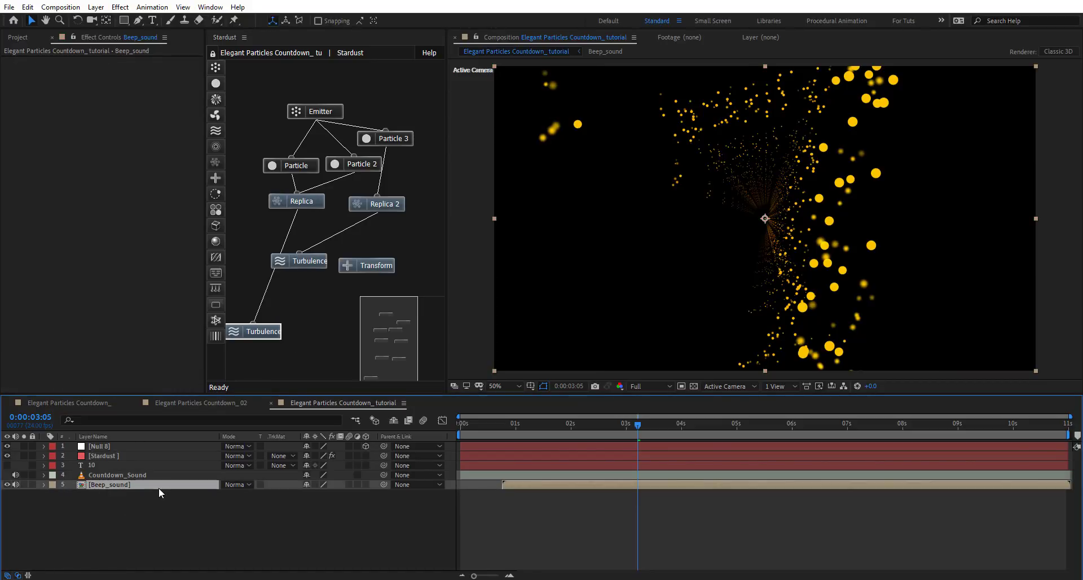
right_click(158, 487)
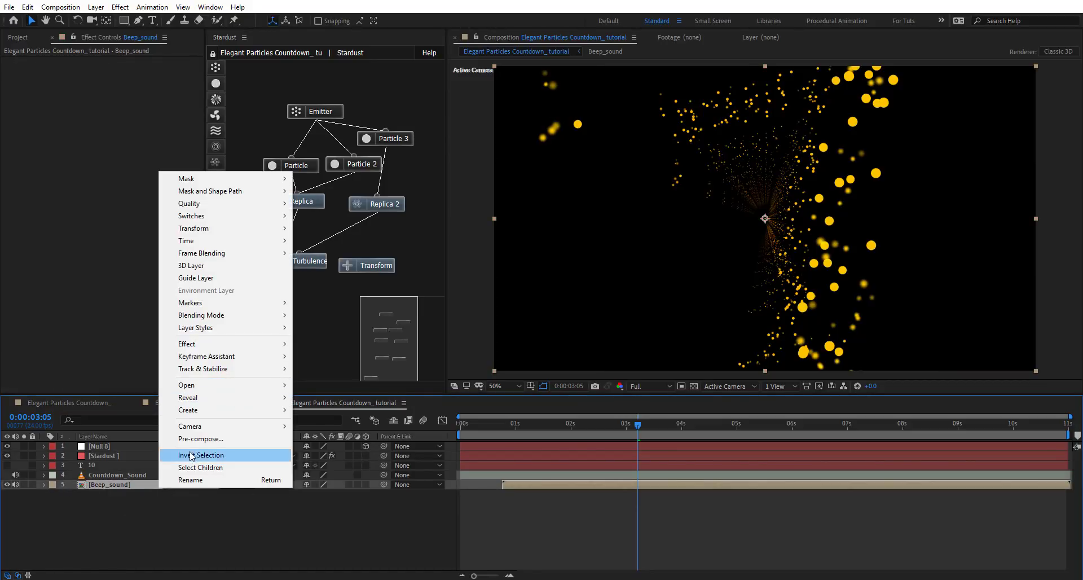
mouse_move(209, 358)
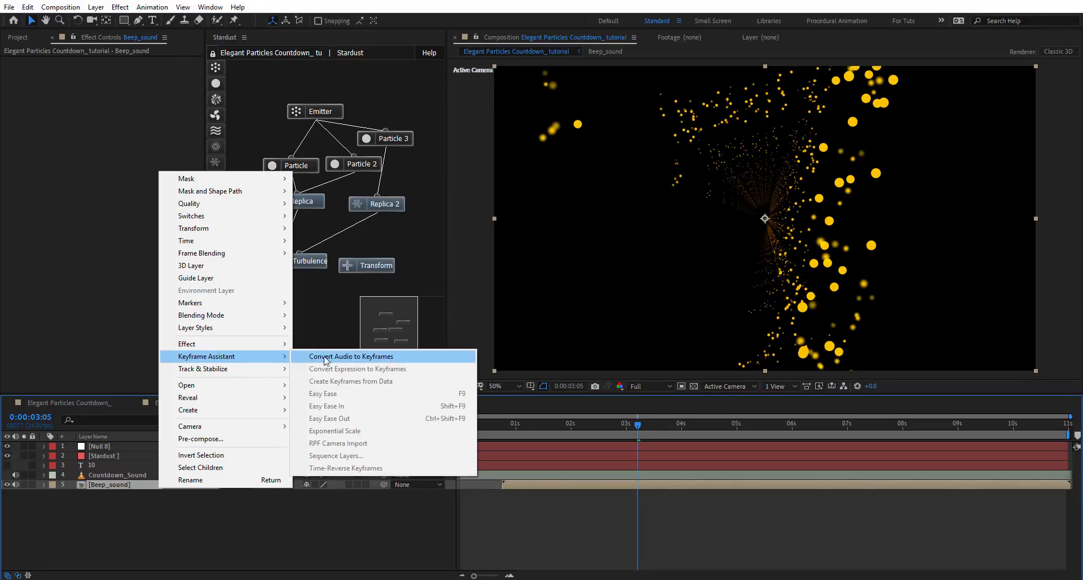
click(391, 356)
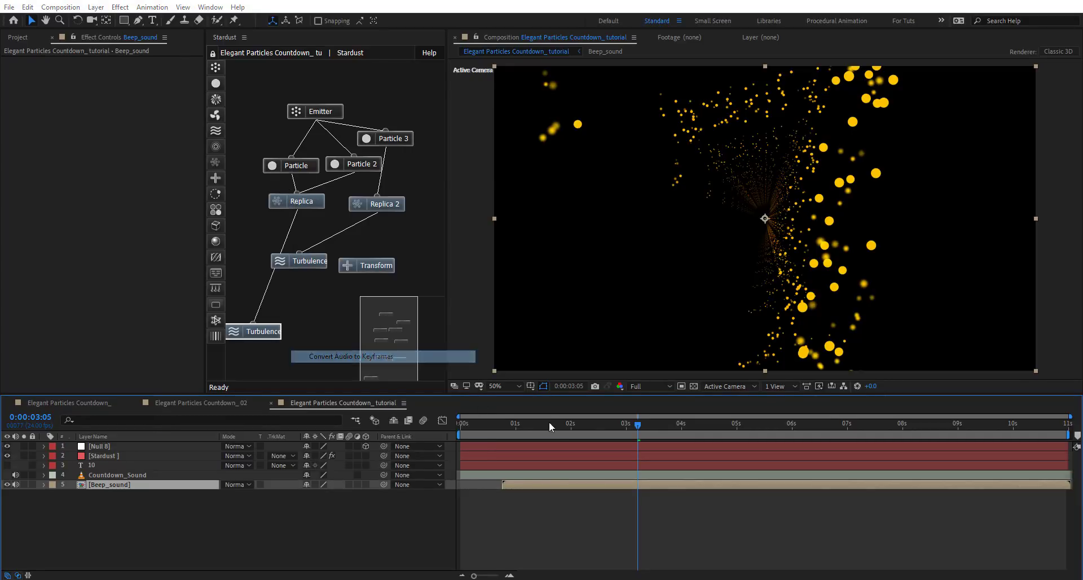
click(632, 307)
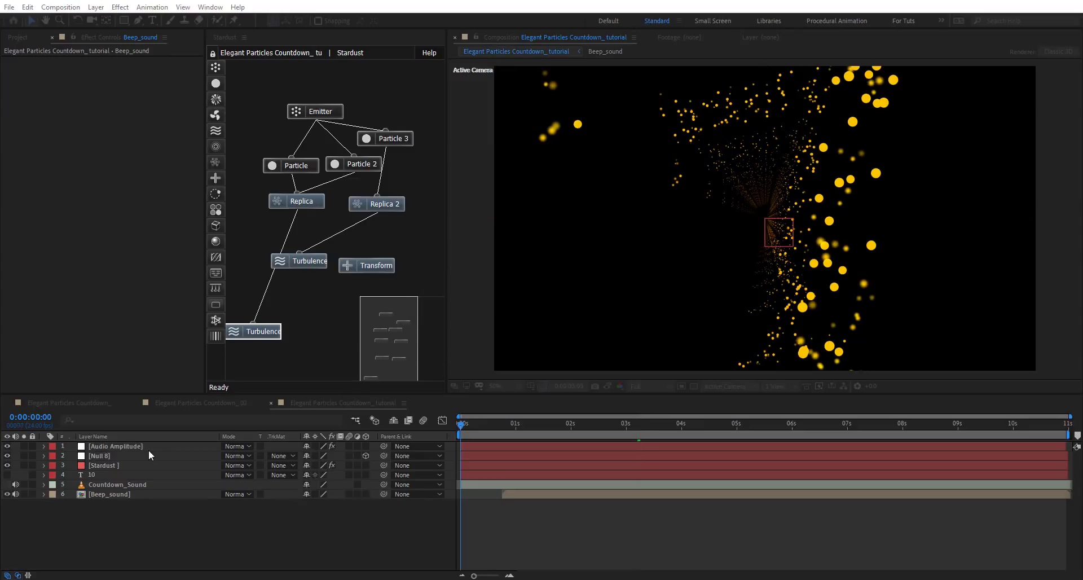
Step: Link the second Turbulence's Position offset to the Audio Amplitude layer's Both Channels slider by expression, multiplied by 20
click(104, 445)
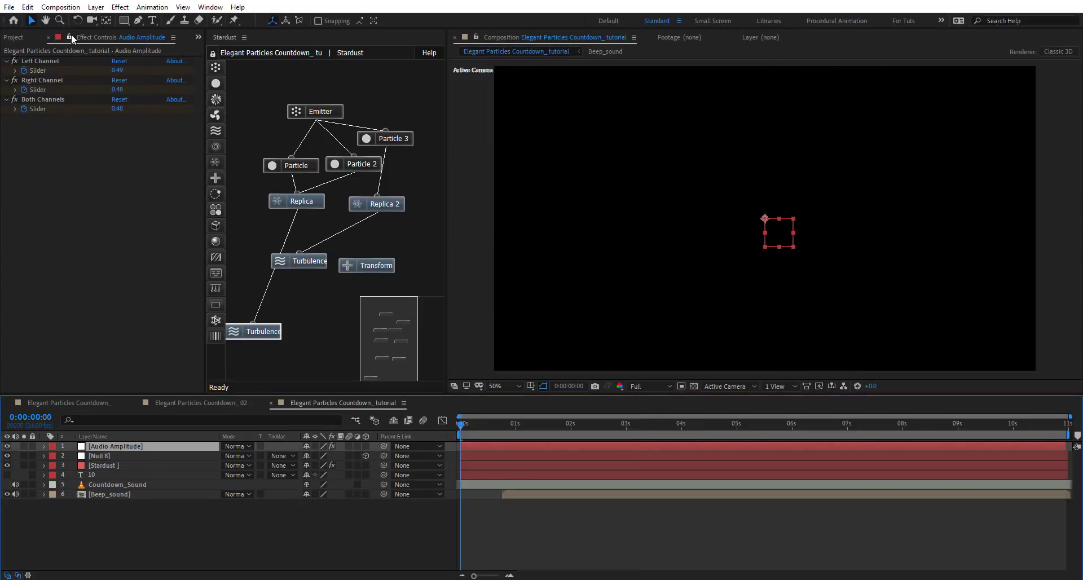
click(260, 331)
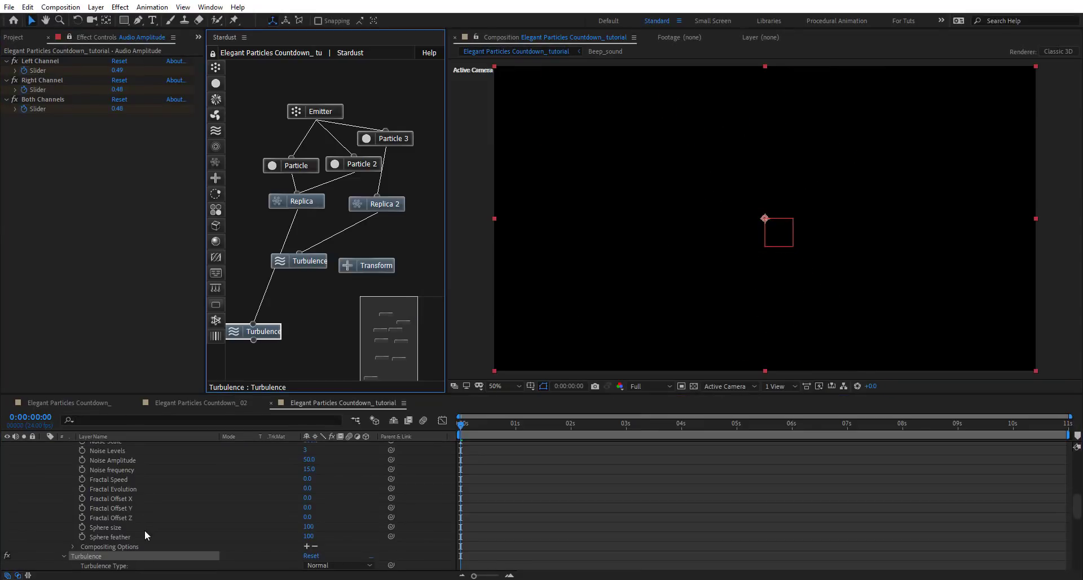
scroll(145, 531, down, 3)
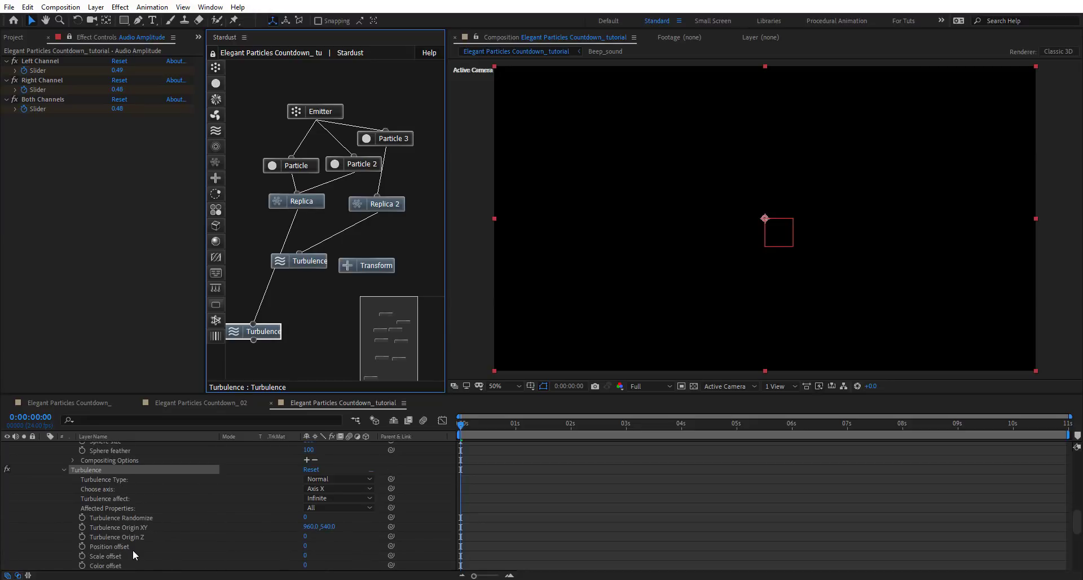
alt+click(82, 546)
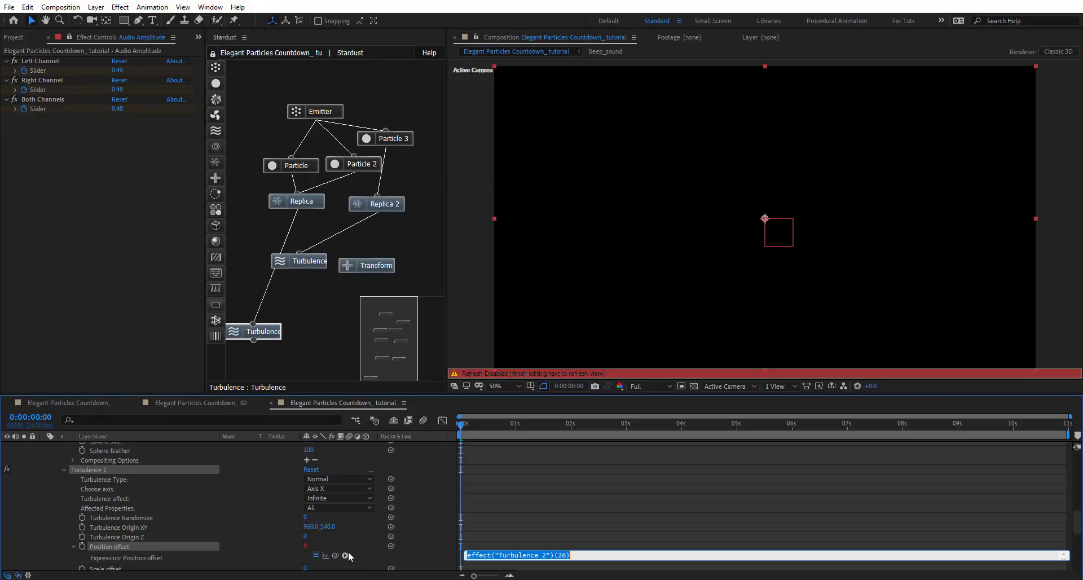
drag(335, 555, 45, 107)
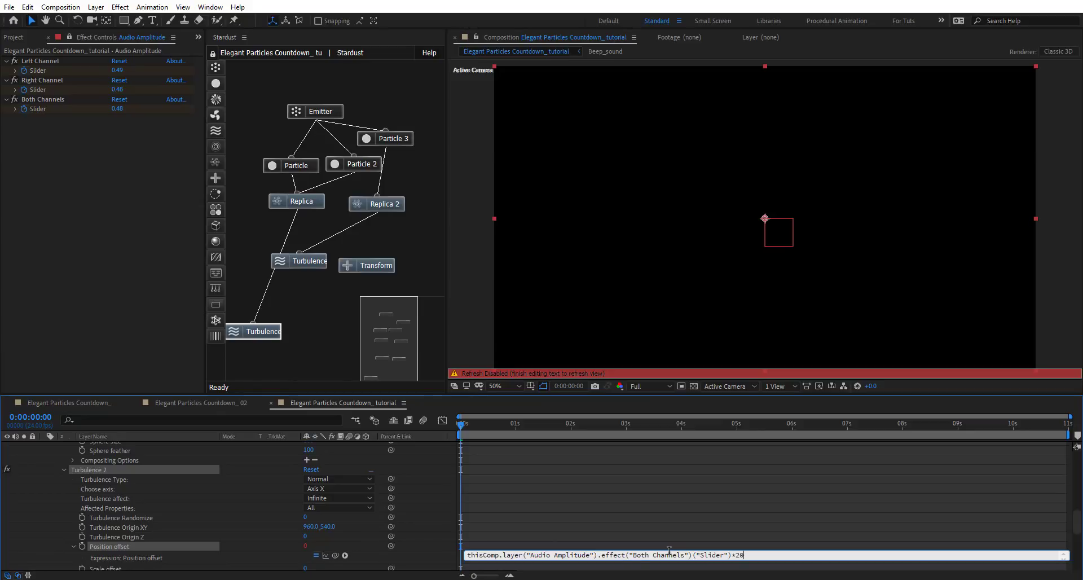
Step: Collapse the Stardust layer and preview the countdown to check the audio-driven turbulence
drag(462, 425, 528, 424)
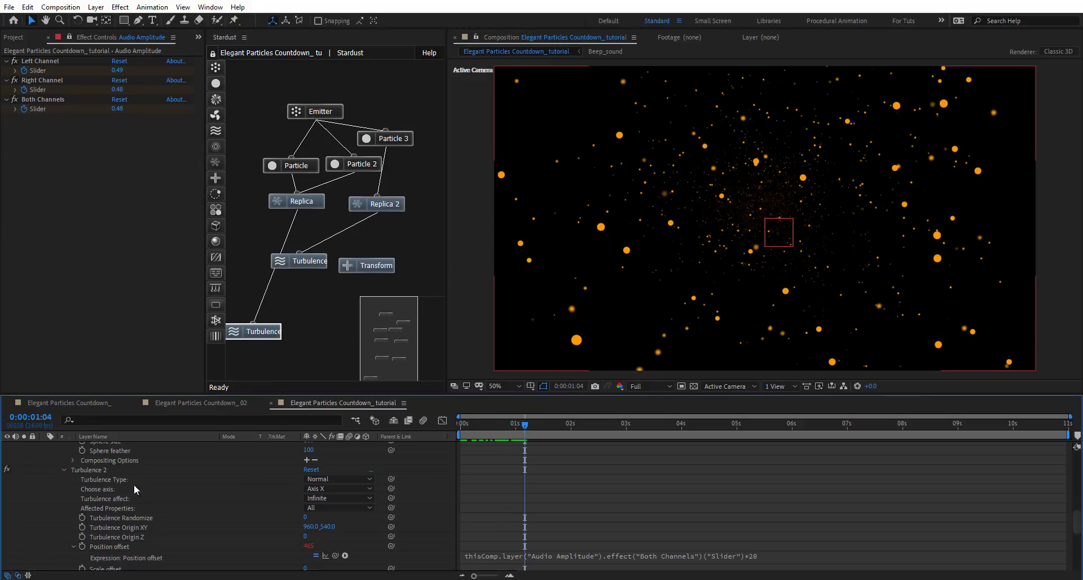
scroll(173, 455, up, 10)
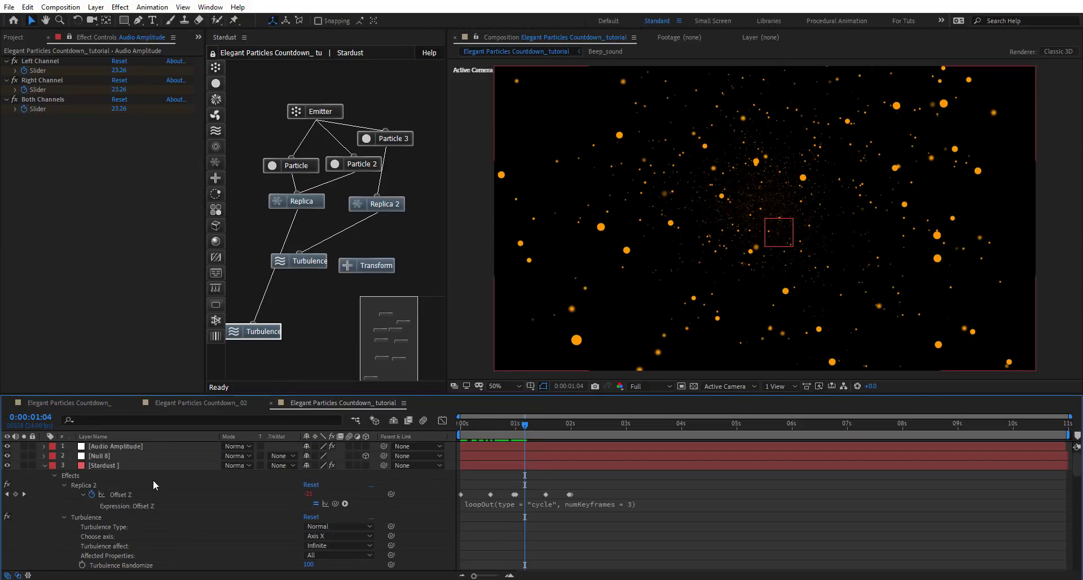
click(44, 465)
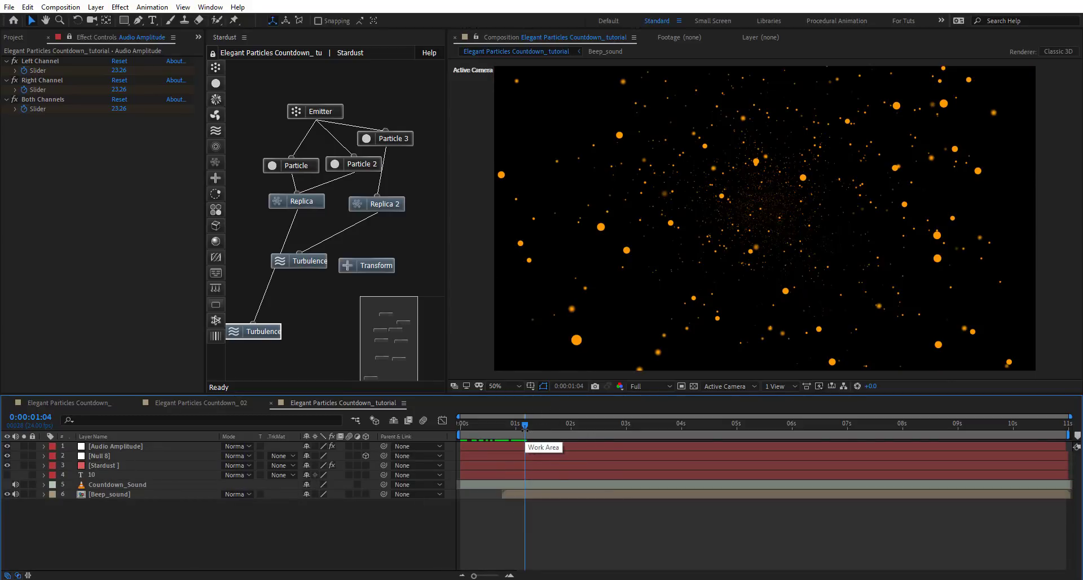
key(space)
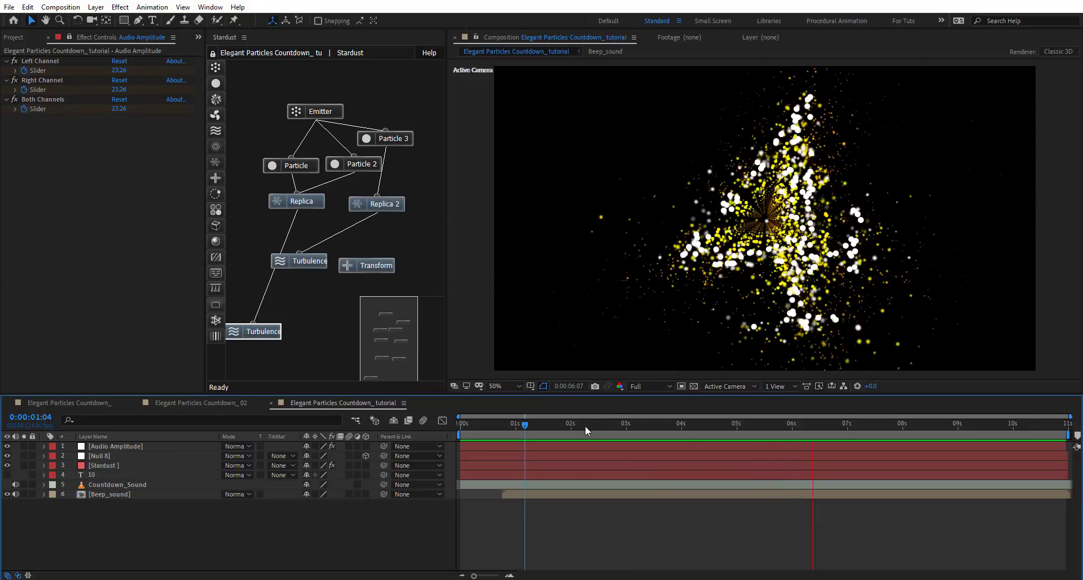
drag(584, 425, 672, 421)
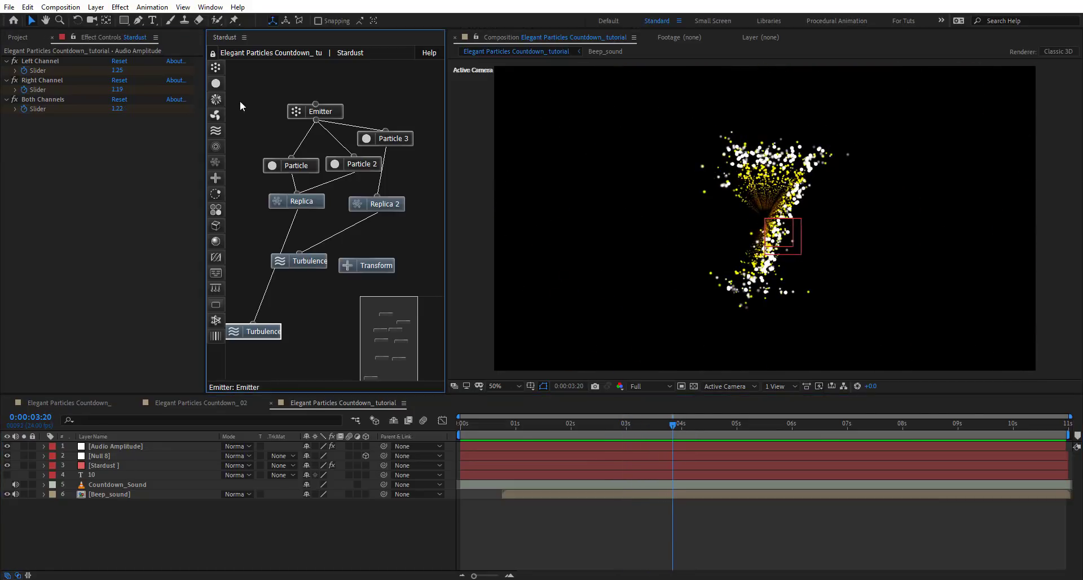
Step: Set the Emitter's Particles Per Second to 67310 and its Size Z to 5
click(315, 111)
click(116, 286)
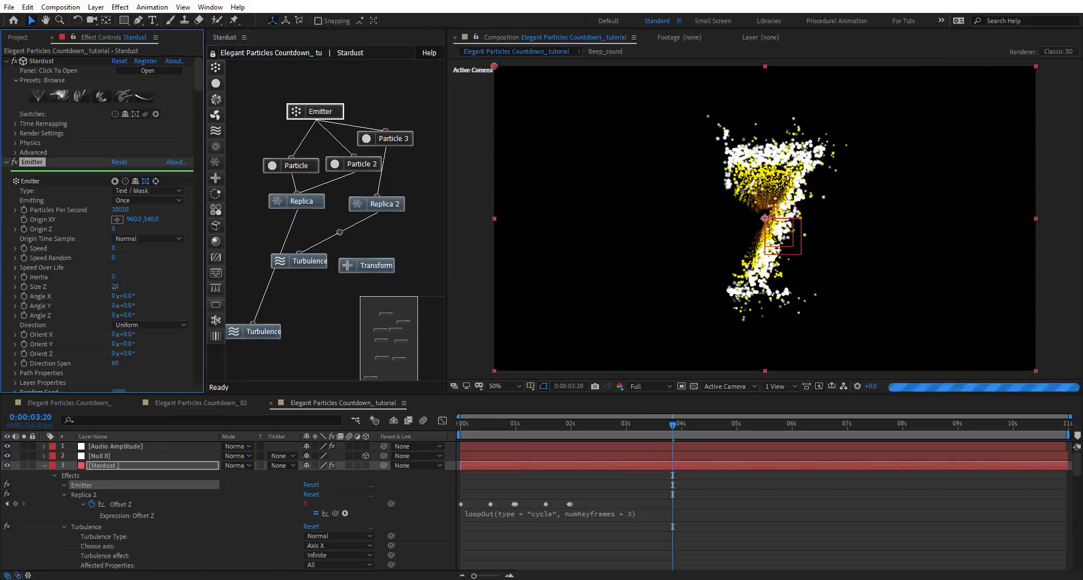
text(5)
key(Return)
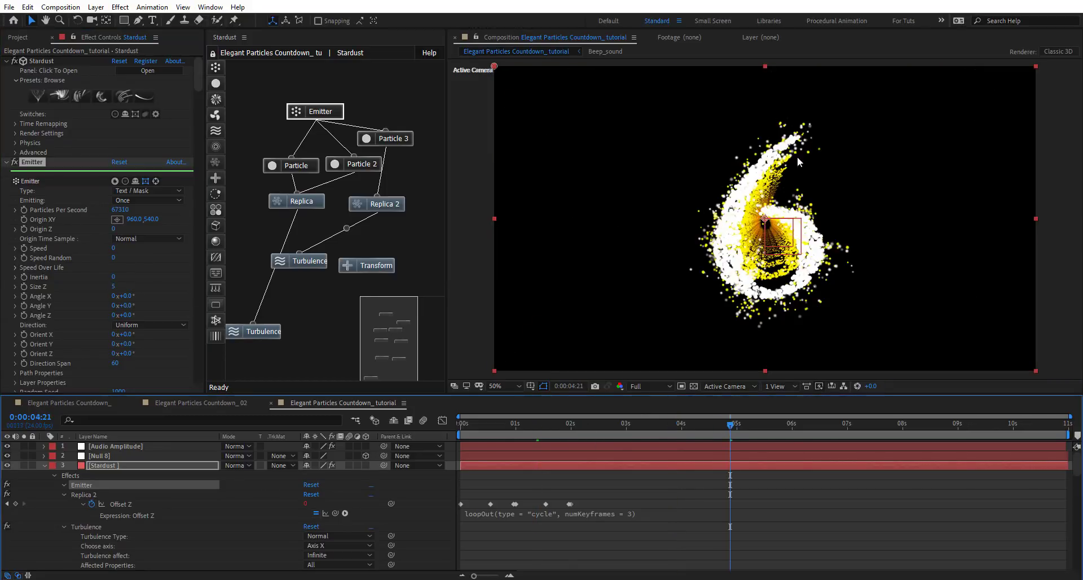
Step: Adjust the size of the first Particle node's particles
click(291, 165)
click(122, 234)
text(3)
key(Return)
Step: Set Particle 2's Size Random to 35
click(355, 164)
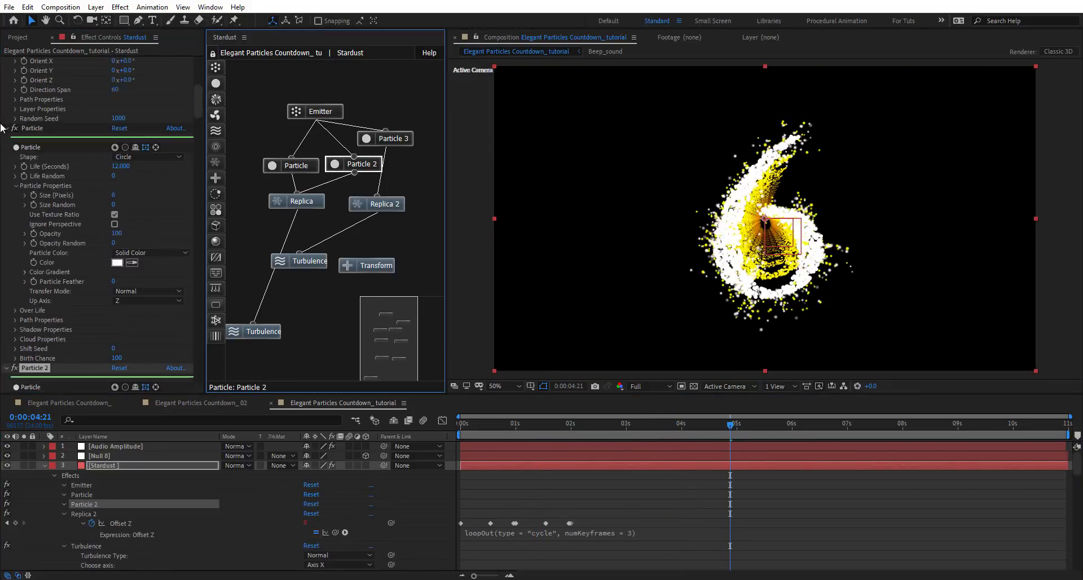
scroll(130, 315, down, 3)
click(116, 324)
text(35)
key(Return)
Step: Set Particle 3's Size (Pixels) to 2
click(386, 139)
scroll(121, 289, down, 3)
click(114, 288)
text(3)
key(Return)
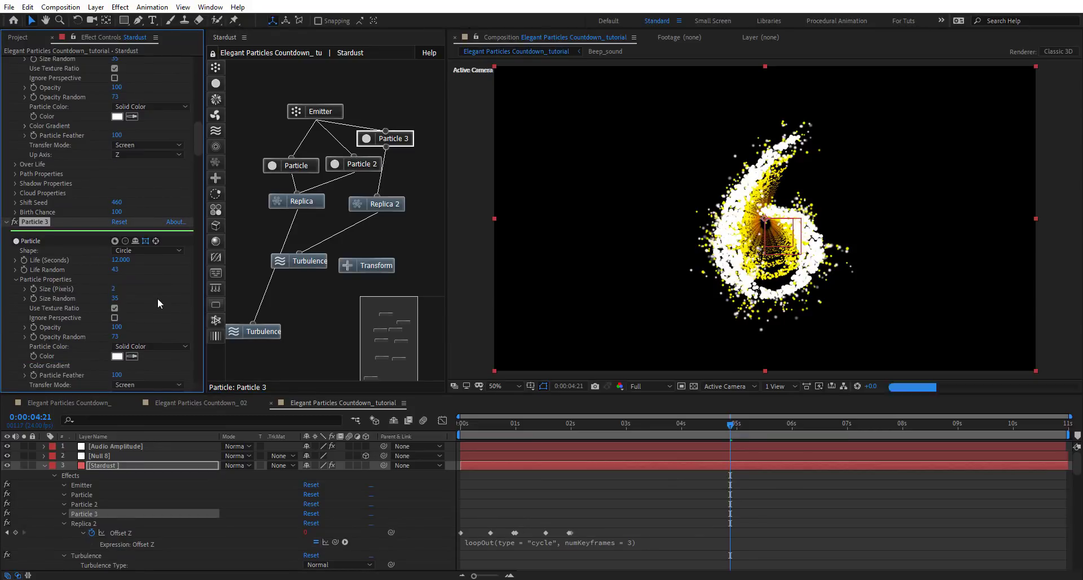
Step: Set Size (Pixels) to 5 for Particle 3 and to 3 for the first Particle node
click(15, 222)
click(15, 222)
click(117, 289)
click(308, 168)
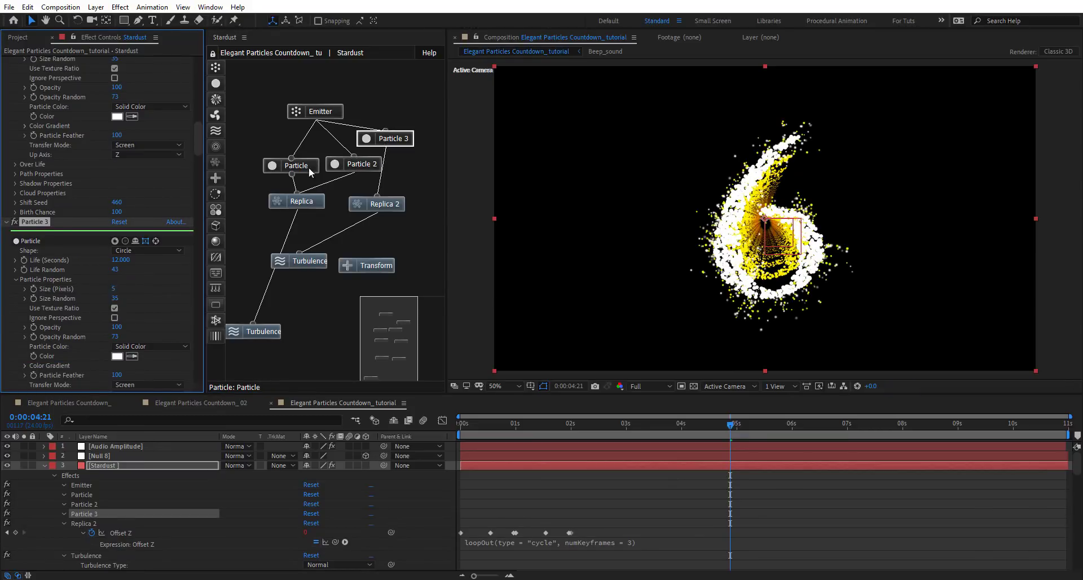
drag(116, 128, 115, 128)
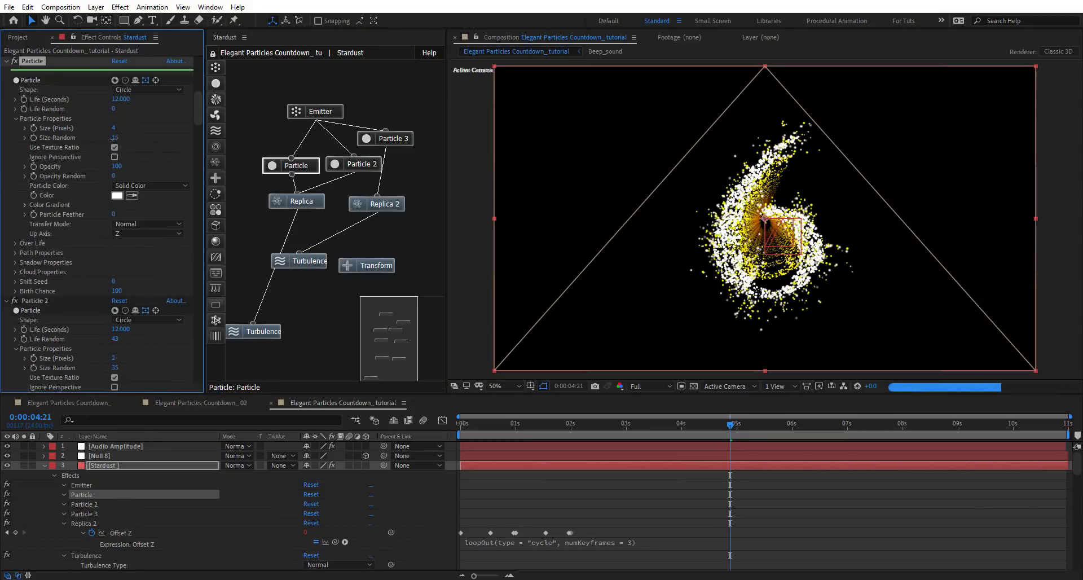
Step: Set the first Replica node's Density to 70 and its Offset Z to 5
key(period)
click(309, 204)
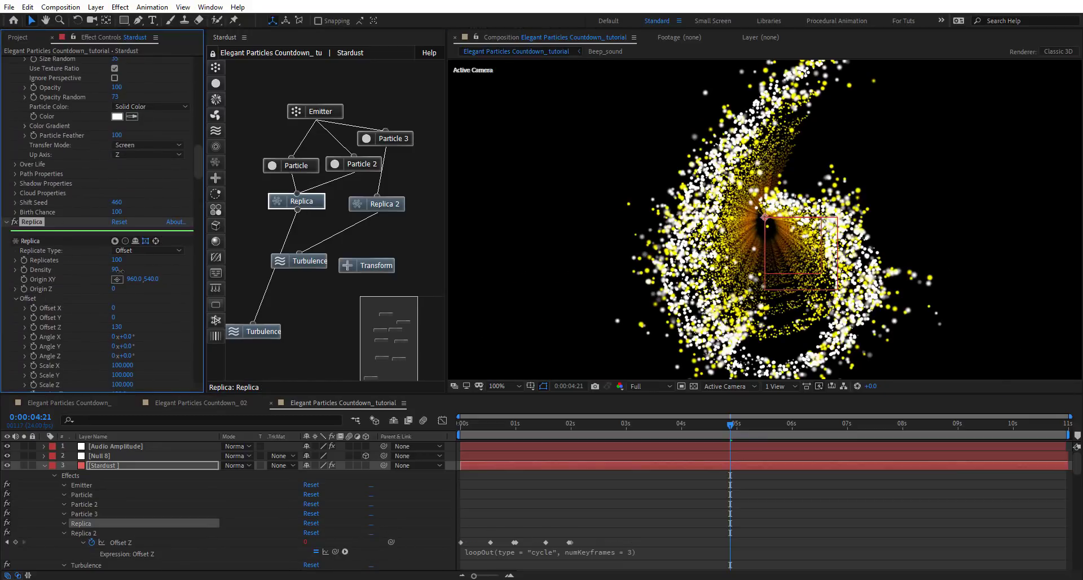
drag(119, 271, 118, 271)
drag(116, 327, 114, 327)
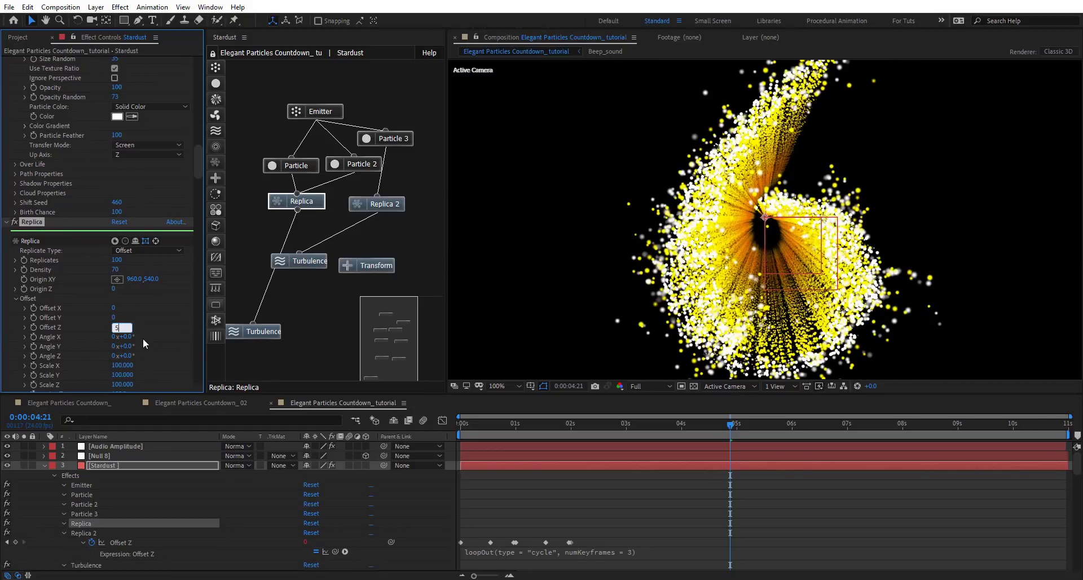
Step: Set Particle Scale to 83 and Particle Opacity to 52 in the first Replica's Random Properties
click(356, 206)
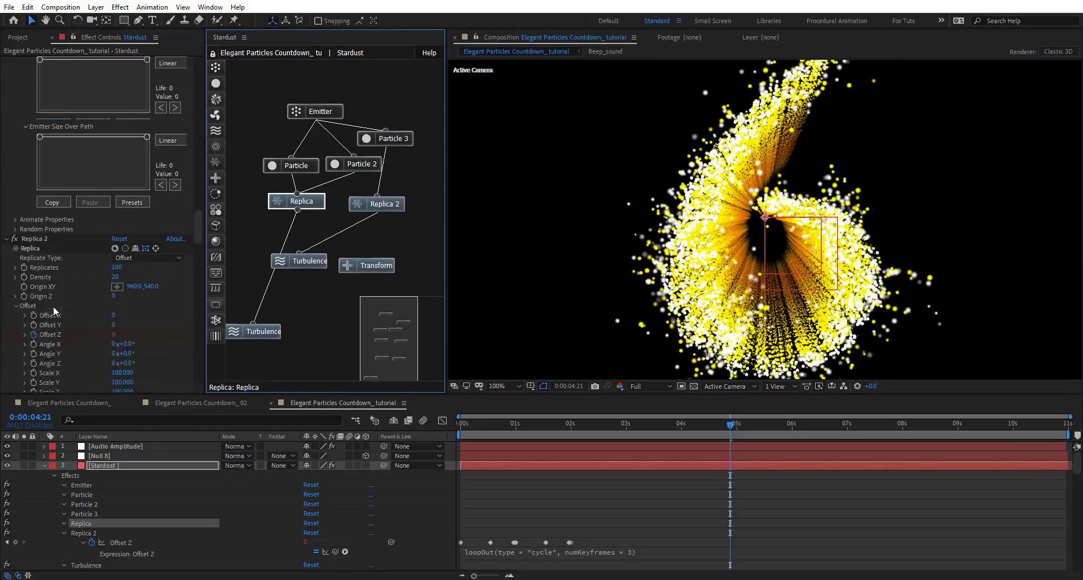
scroll(53, 305, up, 10)
click(199, 266)
scroll(40, 256, down, 4)
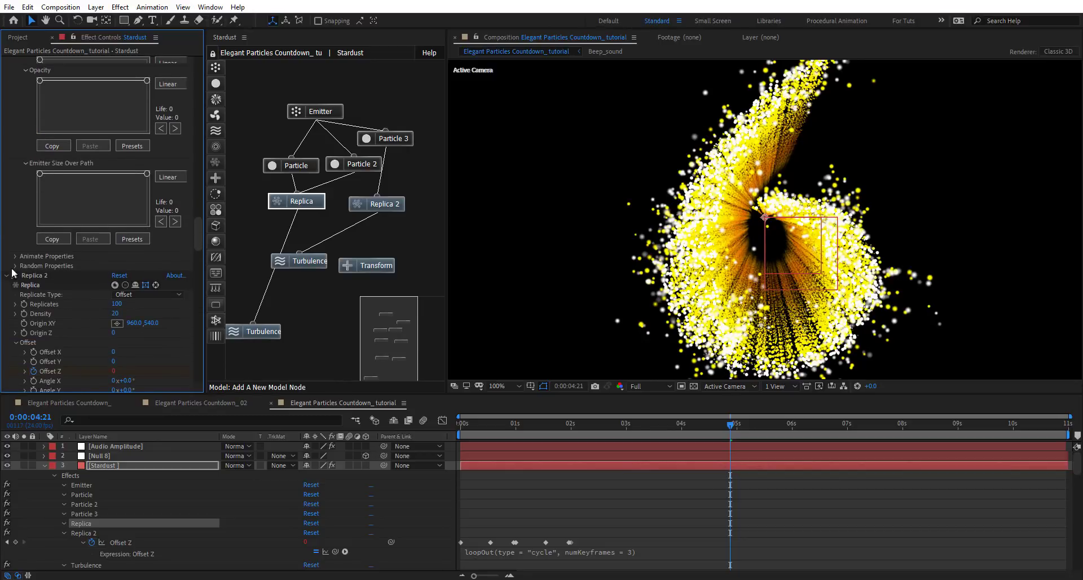
click(15, 265)
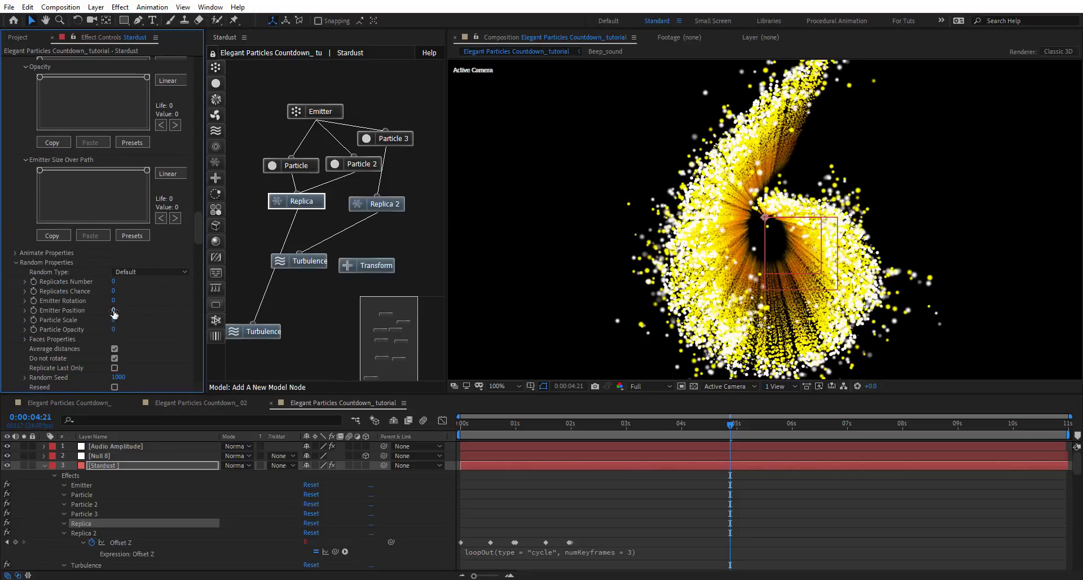
drag(114, 321, 144, 329)
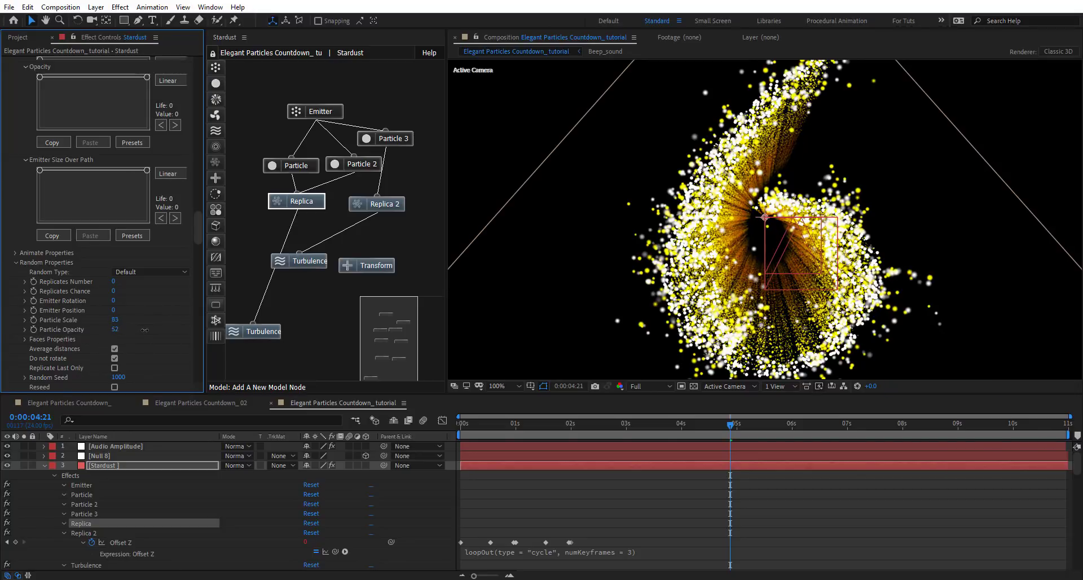
Step: Preview the particles at 0:00:04:11 and turn on motion blur for the Stardust effect
scroll(507, 316, down, 1)
drag(489, 426, 706, 445)
key(period)
key(period)
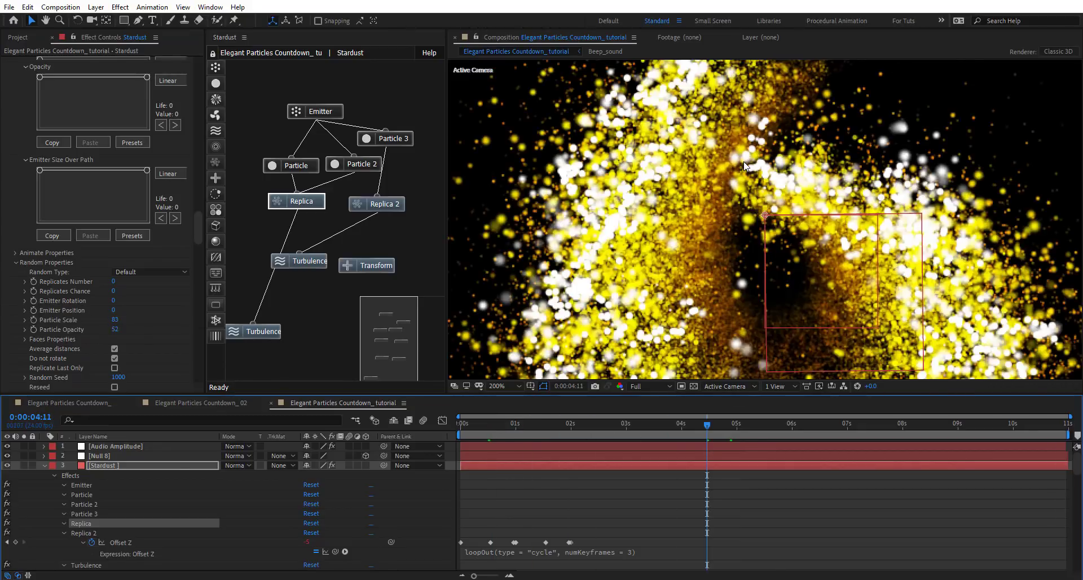
key(comma)
key(comma)
scroll(170, 59, up, 15)
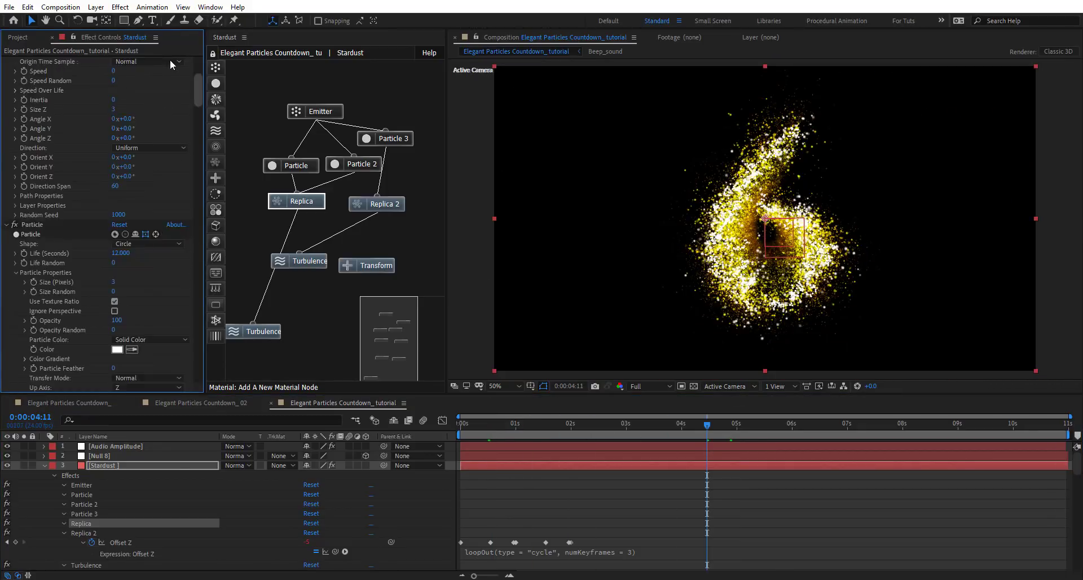
scroll(170, 59, up, 5)
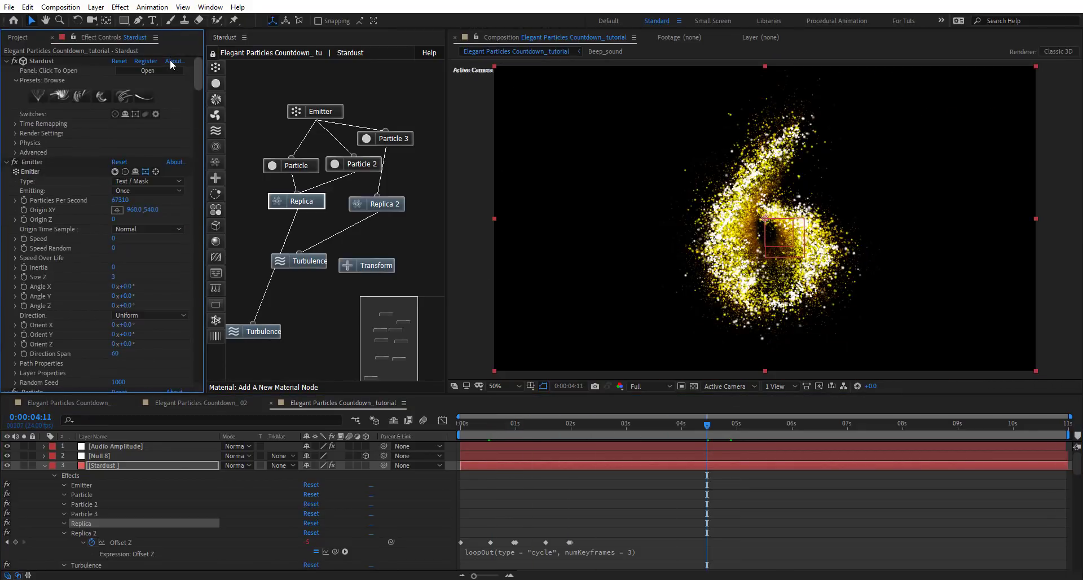
click(145, 114)
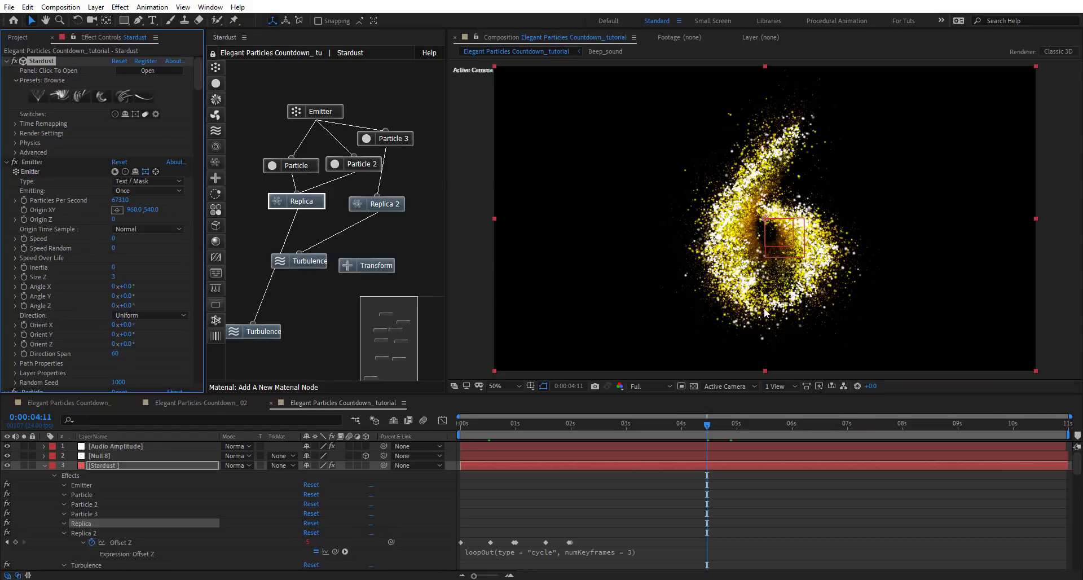
key(period)
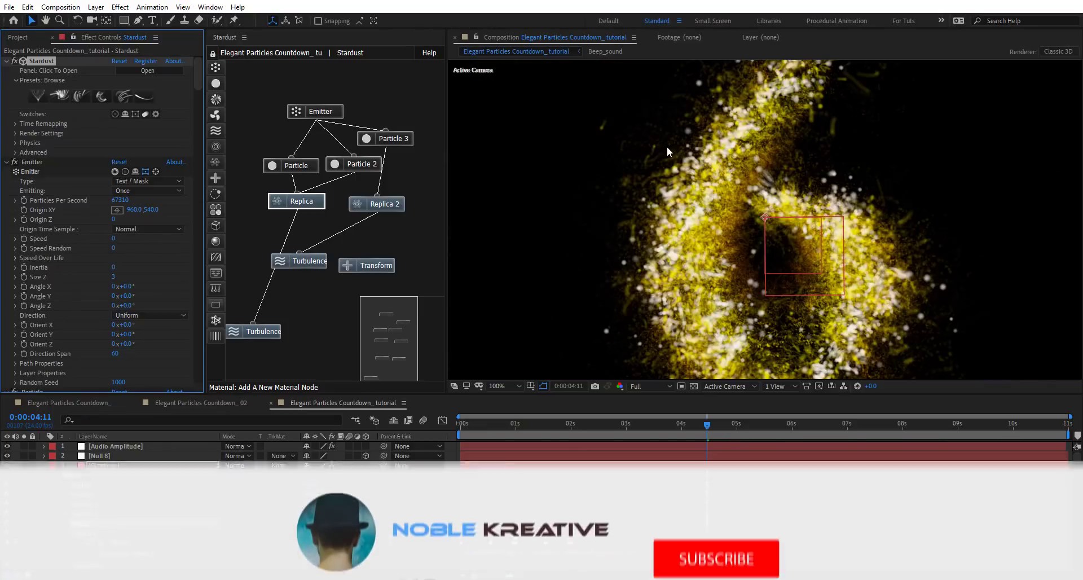
Step: Set the Motion Blur Gain to 1 in Stardust's Render Settings
click(16, 133)
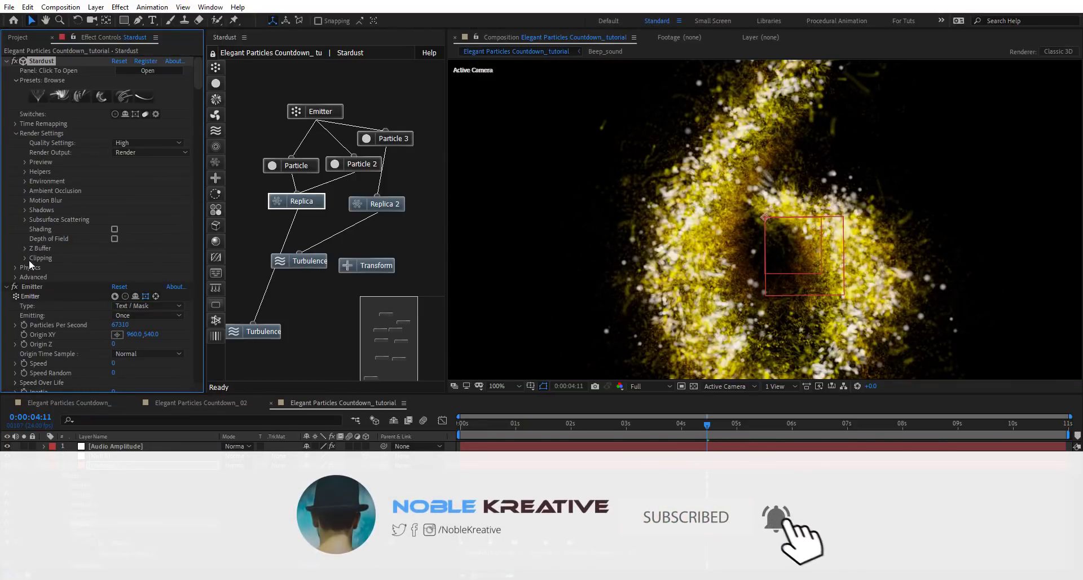
click(25, 200)
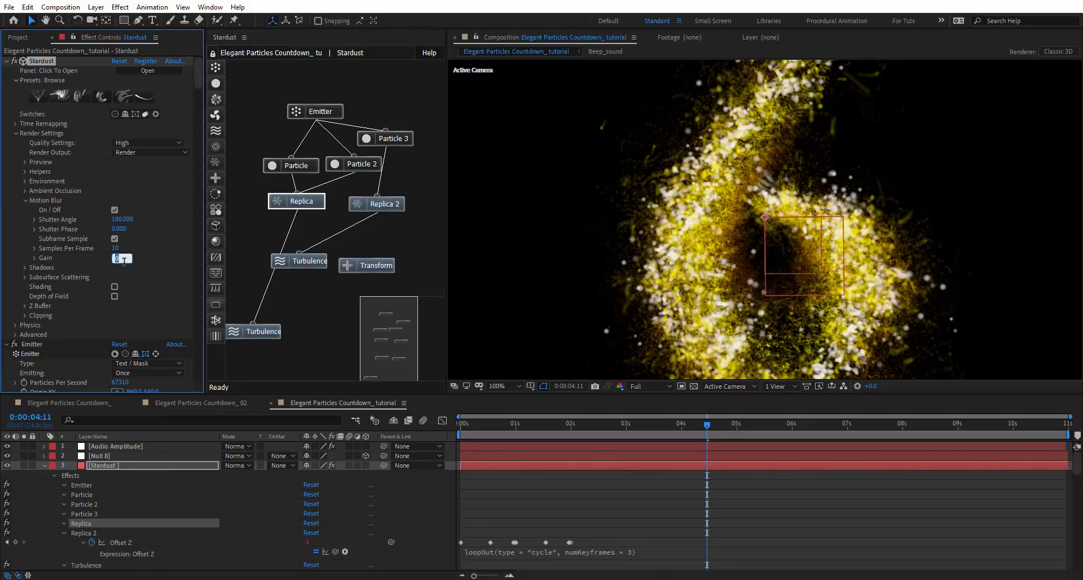
text(1)
key(Return)
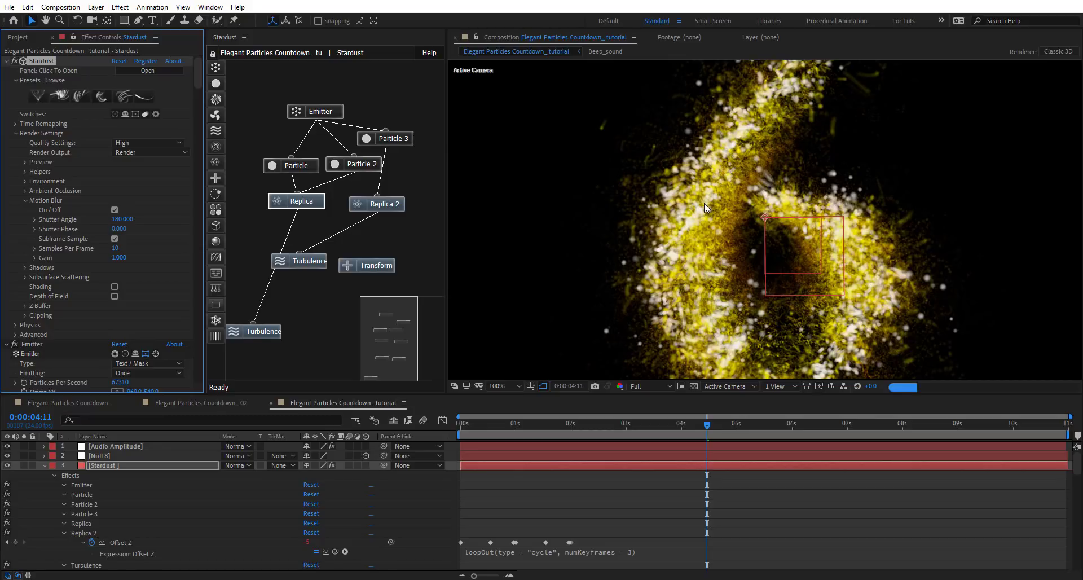
key(comma)
key(comma)
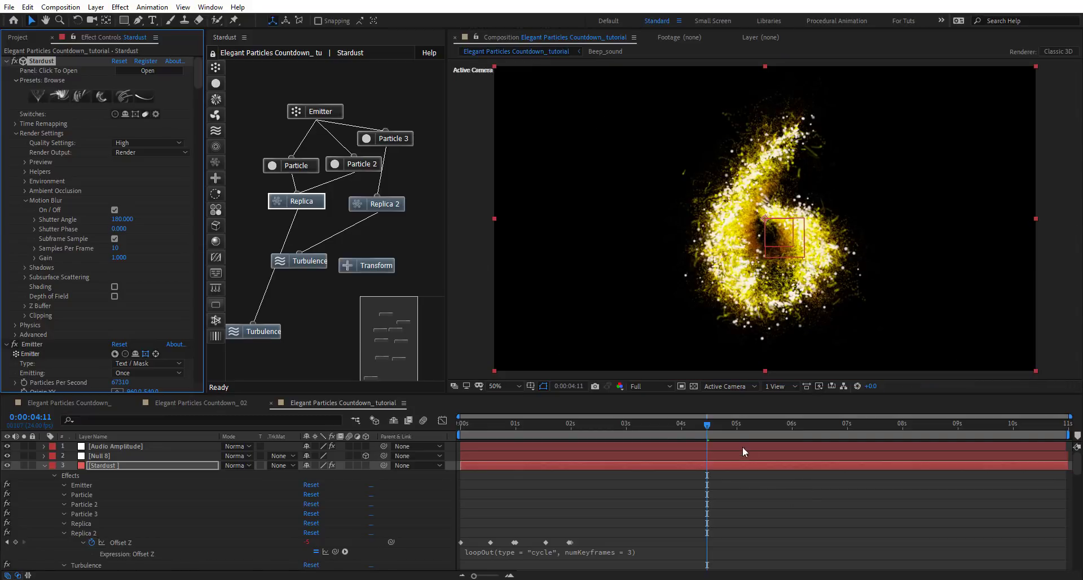
Step: Go to 0:00:03:04 and turn off the Stardust effect's motion blur
click(636, 422)
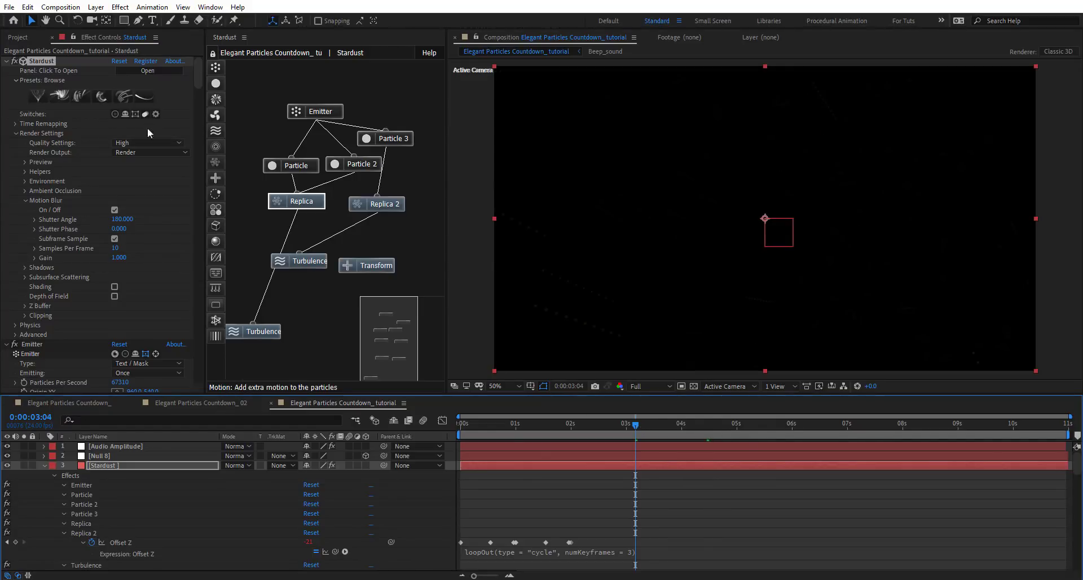
click(114, 209)
Step: Collapse the Stardust layer's properties and add a new adjustment layer to the composition
click(44, 466)
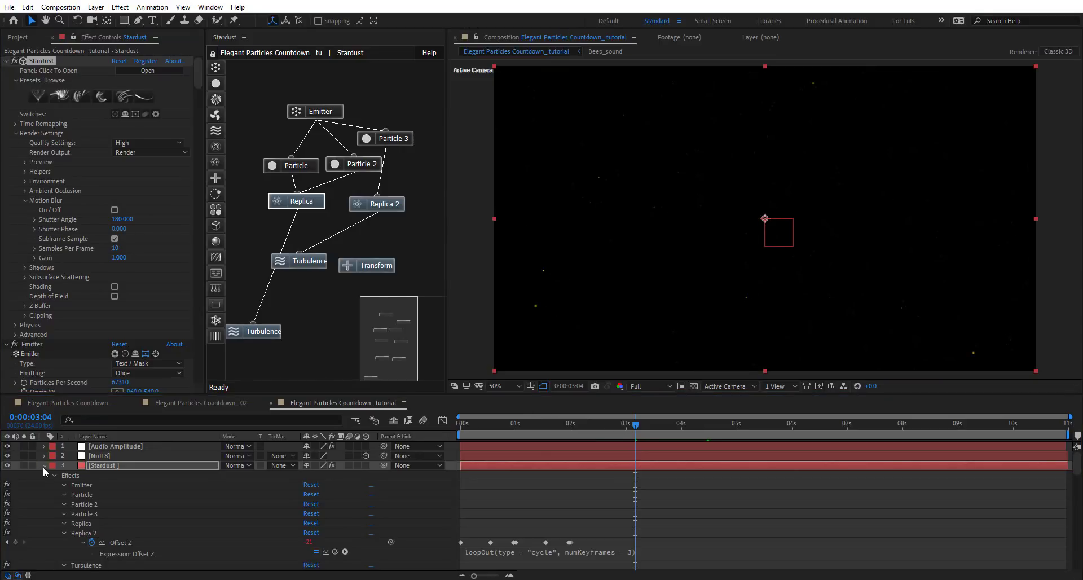
right_click(340, 541)
mouse_move(446, 419)
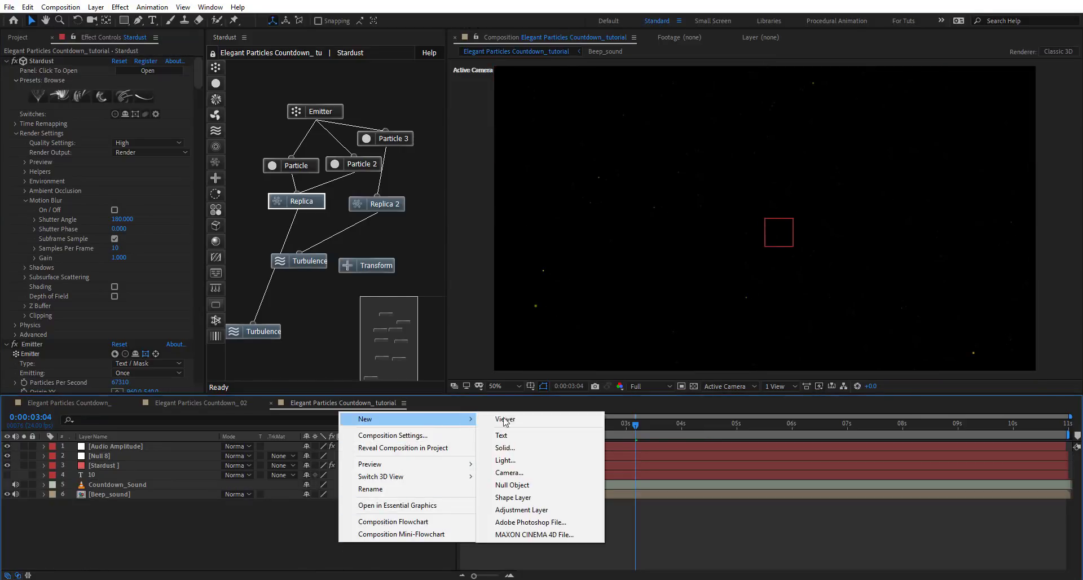
click(564, 510)
Step: At 0:00:03:12, apply Glow to the adjustment layer with threshold 80.4%, radius 91 and intensity 0.5
drag(655, 430, 654, 424)
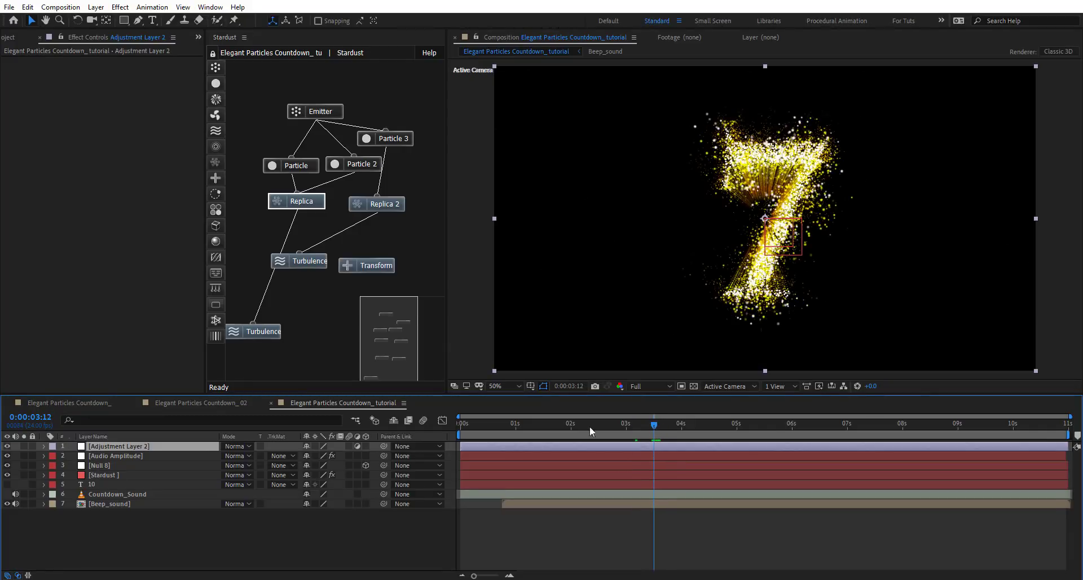
key(ctrl+space)
text(glow)
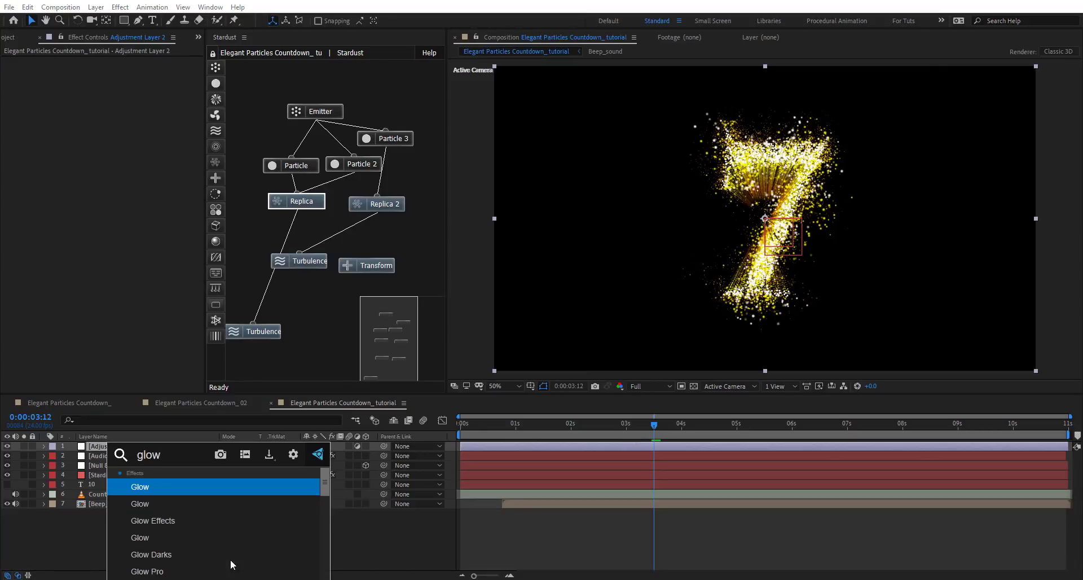
key(Return)
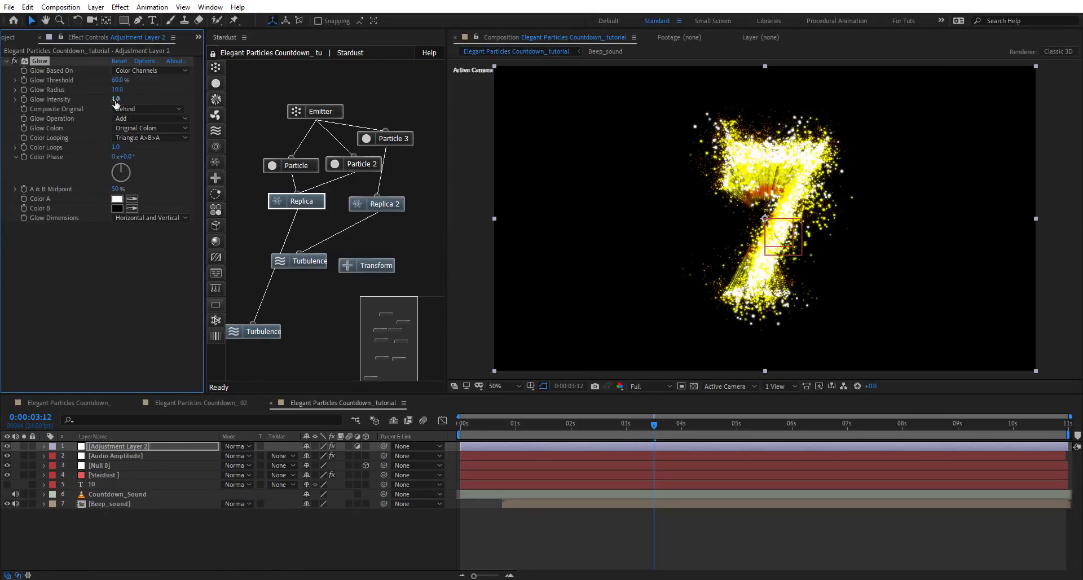
click(115, 99)
mouse_move(120, 90)
mouse_down()
mouse_move(190, 95)
mouse_move(128, 81)
mouse_up()
Step: Duplicate the Glow effect and set the copy's threshold to 65.5%, radius to 5 and intensity to 0.1
key(ctrl+d)
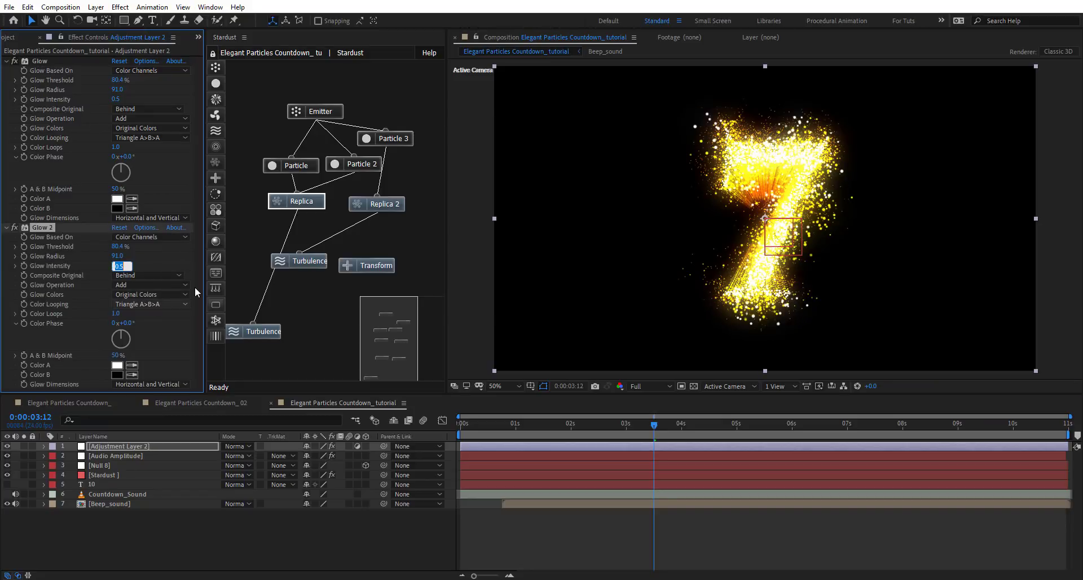
key(BackSpace)
text(0.2)
key(Return)
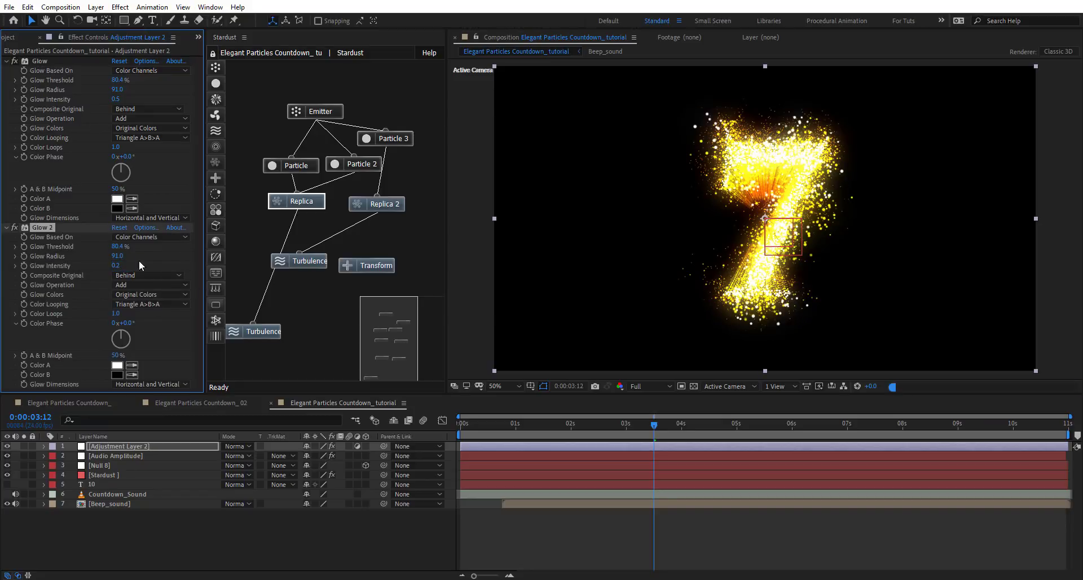
drag(117, 256, 33, 240)
drag(116, 238, 119, 240)
Step: Apply the Lumetri Color effect to the adjustment layer
key(ctrl+space)
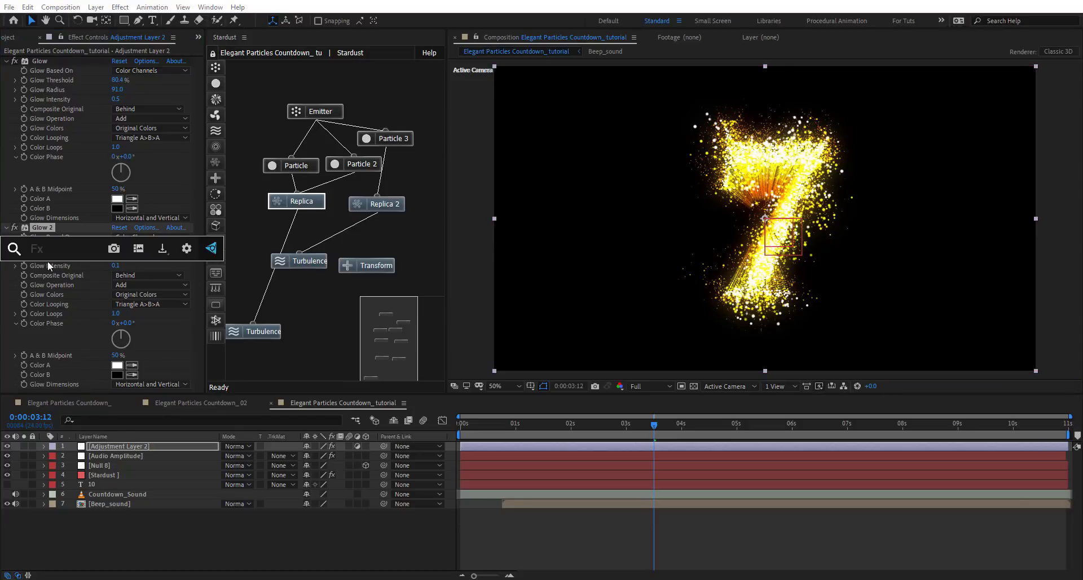
text(lume)
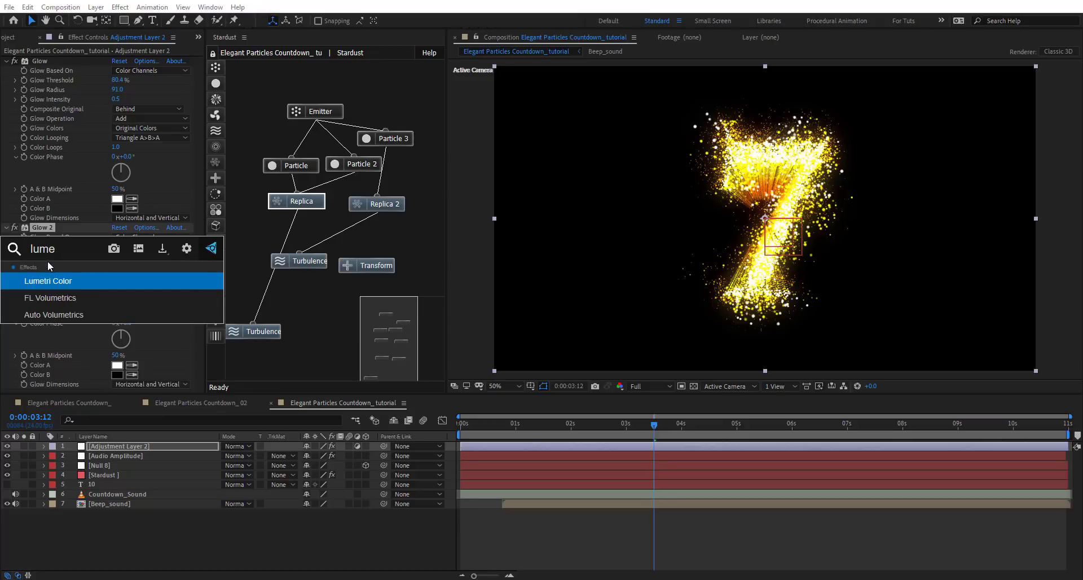
key(Return)
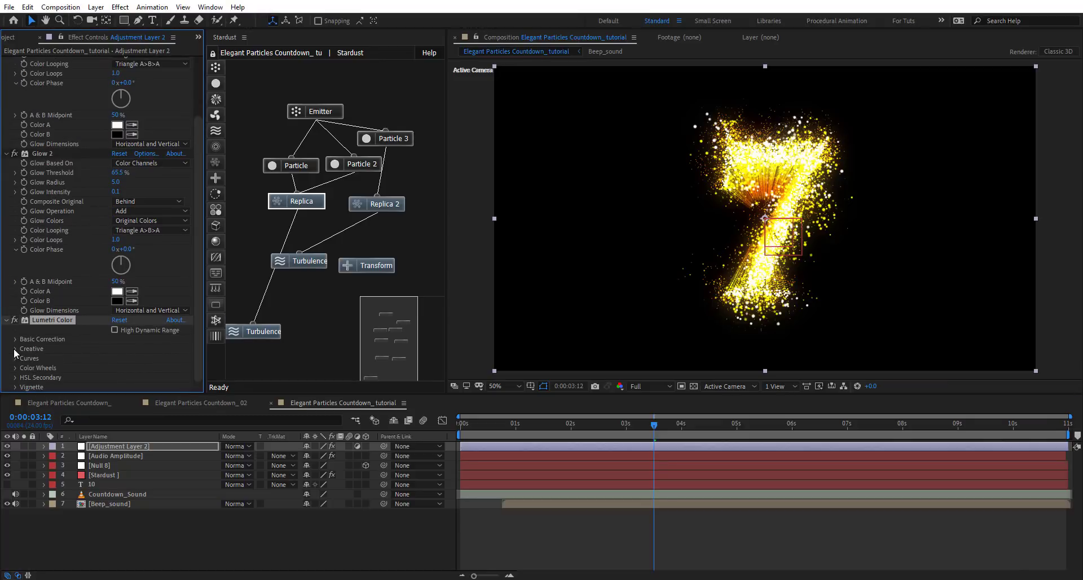
Step: Set Lumetri Color's creative Look to SL GOLD ORANGE and inspect the graded particles up close
click(15, 349)
scroll(89, 165, down, 5)
click(143, 199)
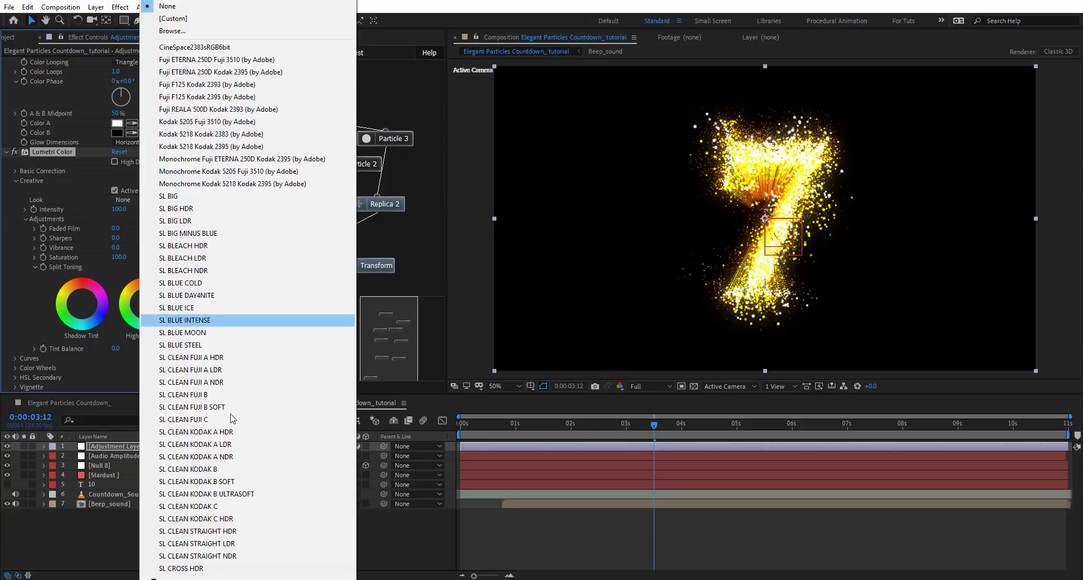
mouse_move(231, 578)
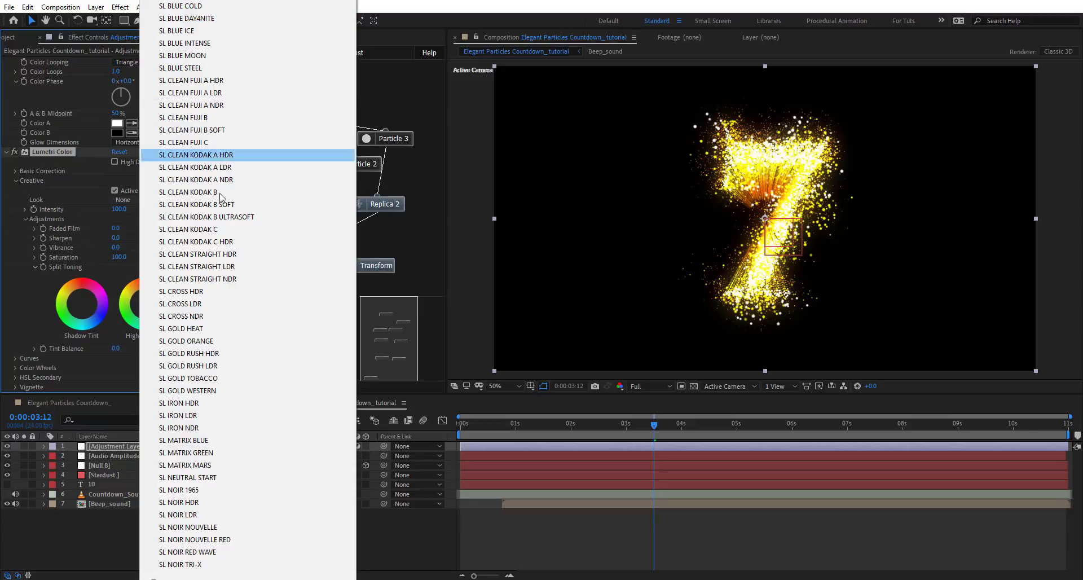
click(204, 342)
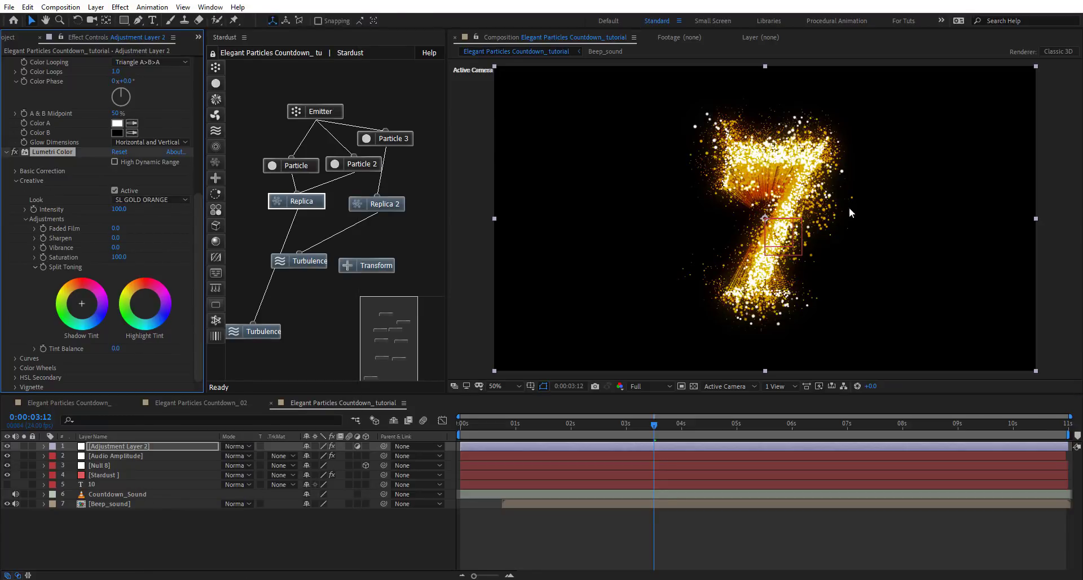
key(period)
key(comma)
key(comma)
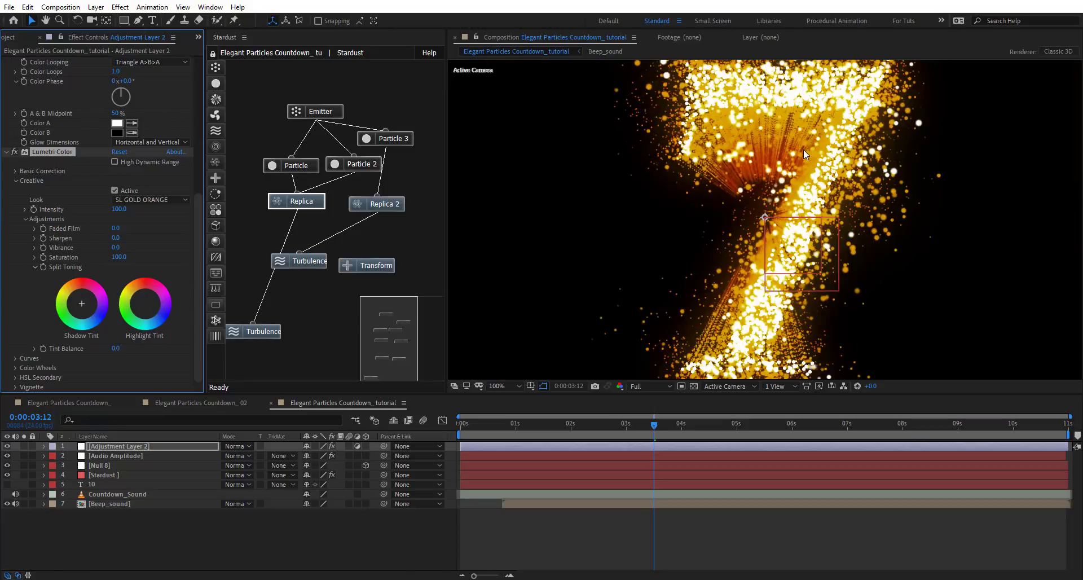
key(period)
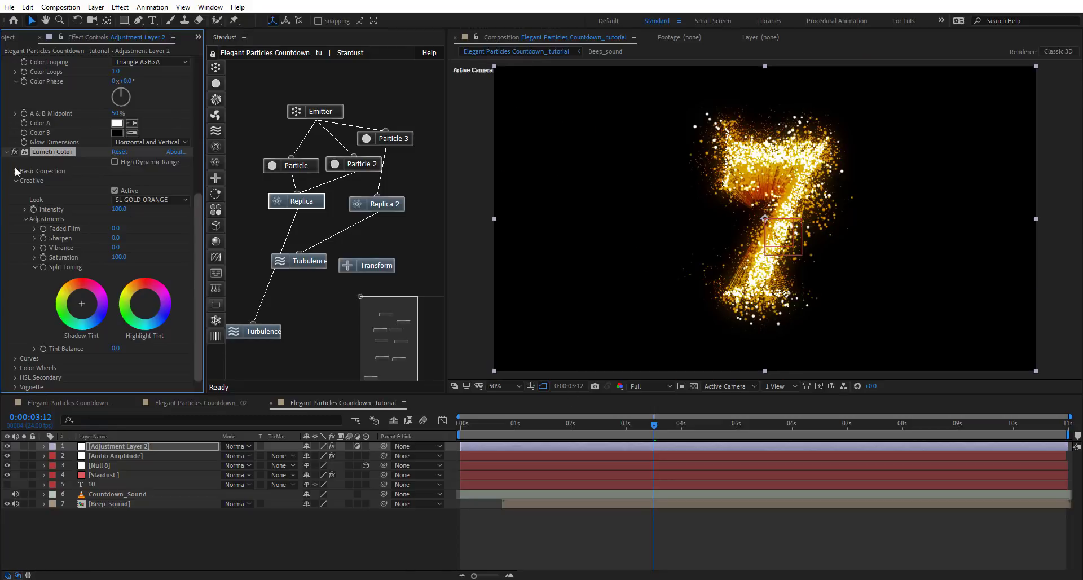
Step: Rename the adjustment layer as CC and move the current time to 0:00:01:08
click(125, 447)
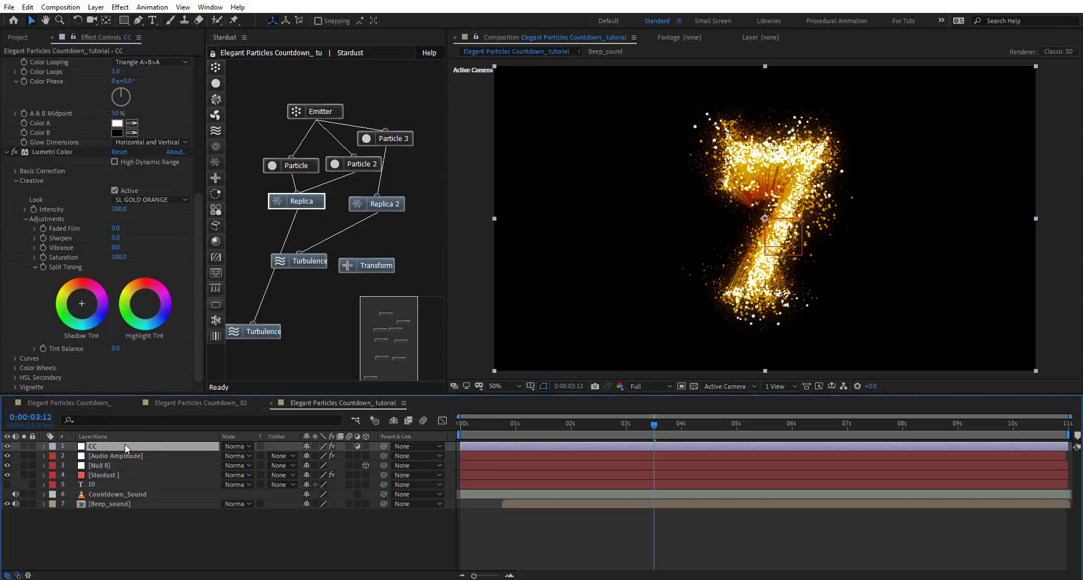
drag(568, 429, 534, 426)
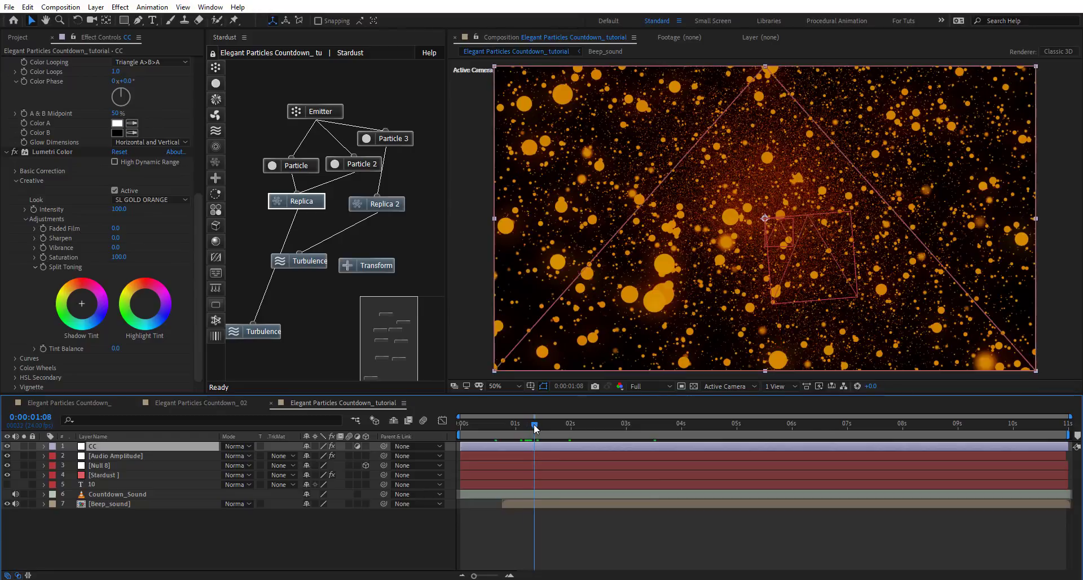
Step: Add a 50 mm two-node camera with the default settings and turn on Depth of Field in its camera options
right_click(295, 558)
mouse_move(395, 436)
click(466, 488)
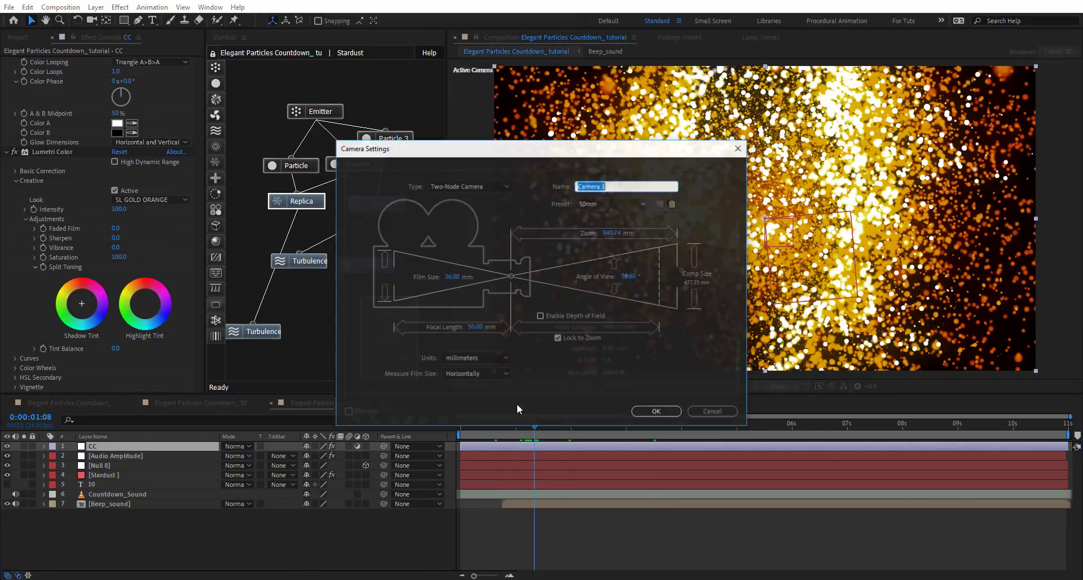
key(Return)
key(a)
key(a)
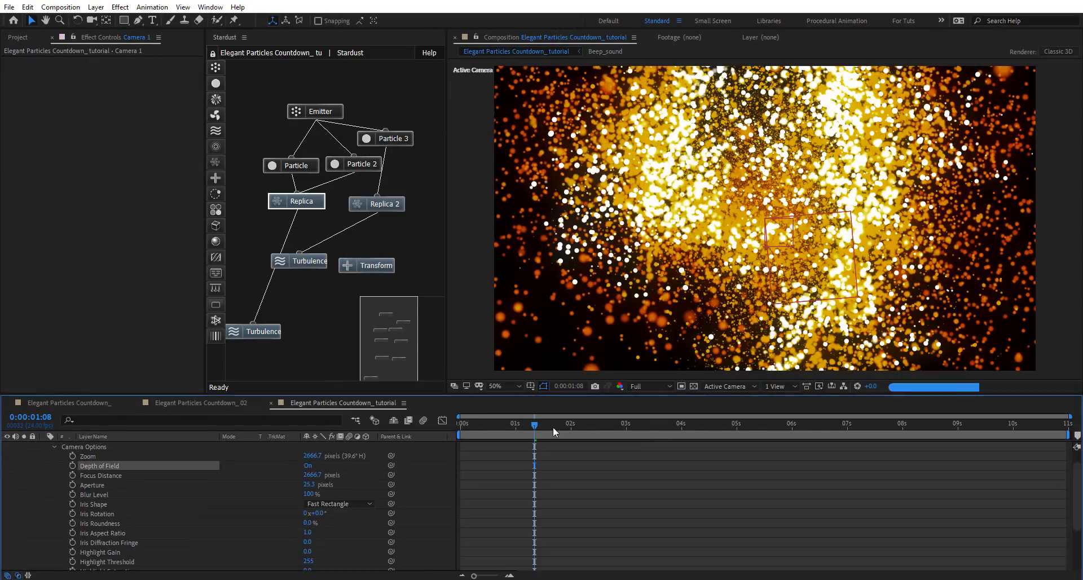
Step: Set Camera 1's aperture to 96.3 pixels at 0:00:02:15, preview the blur in playback and move the current time to 0:00:04:08
drag(553, 426, 606, 422)
drag(309, 487, 356, 483)
scroll(801, 135, up, 1)
scroll(801, 135, down, 1)
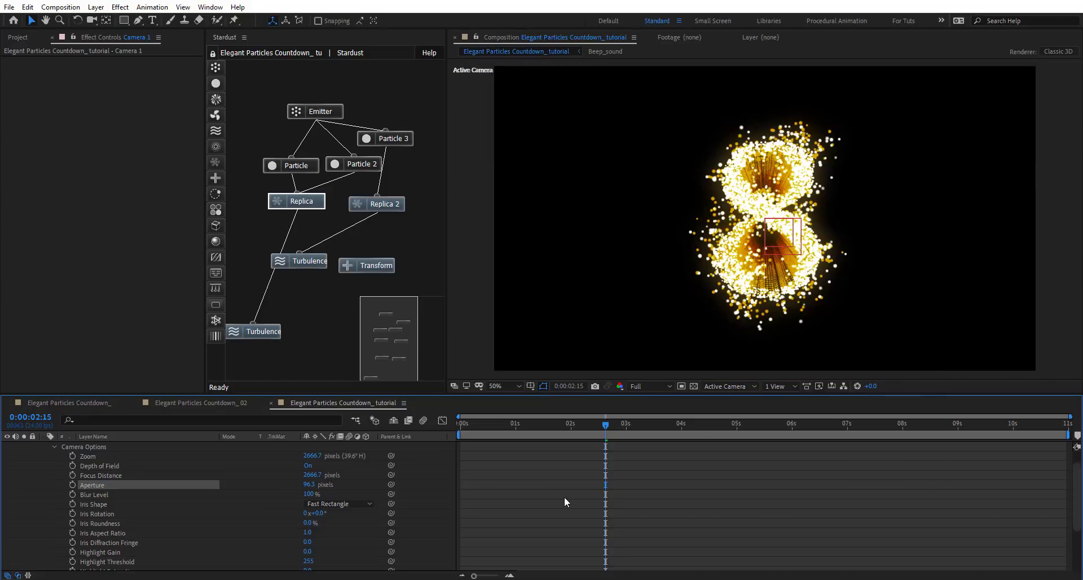
key(space)
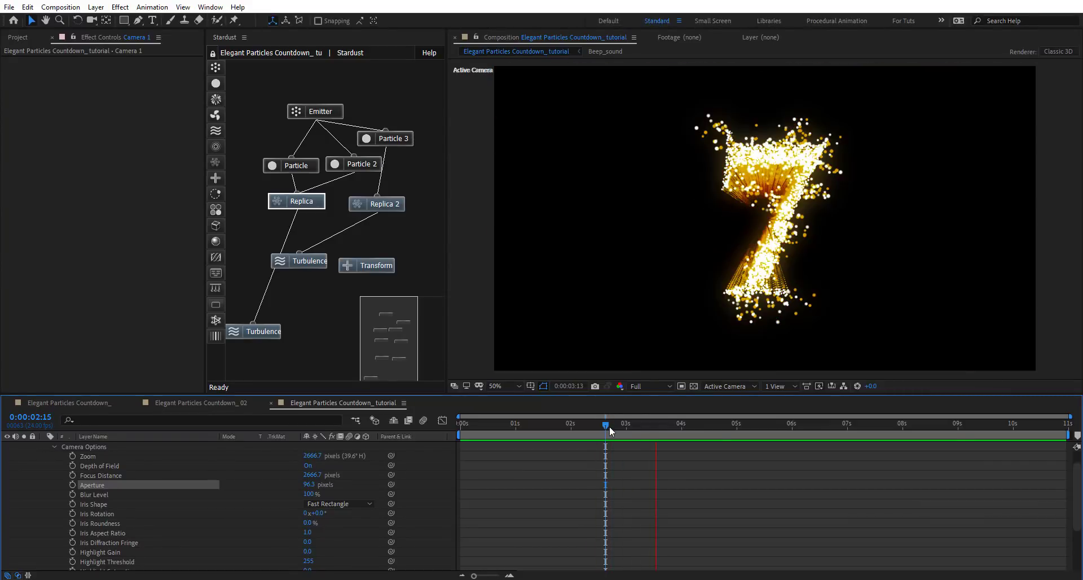
drag(609, 425, 700, 430)
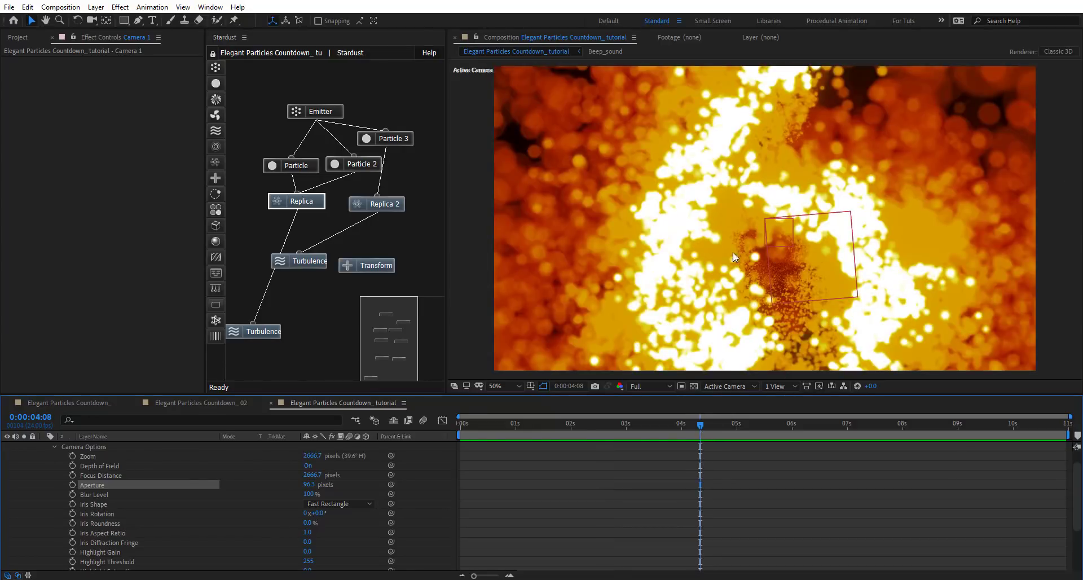
scroll(150, 452, up, 1)
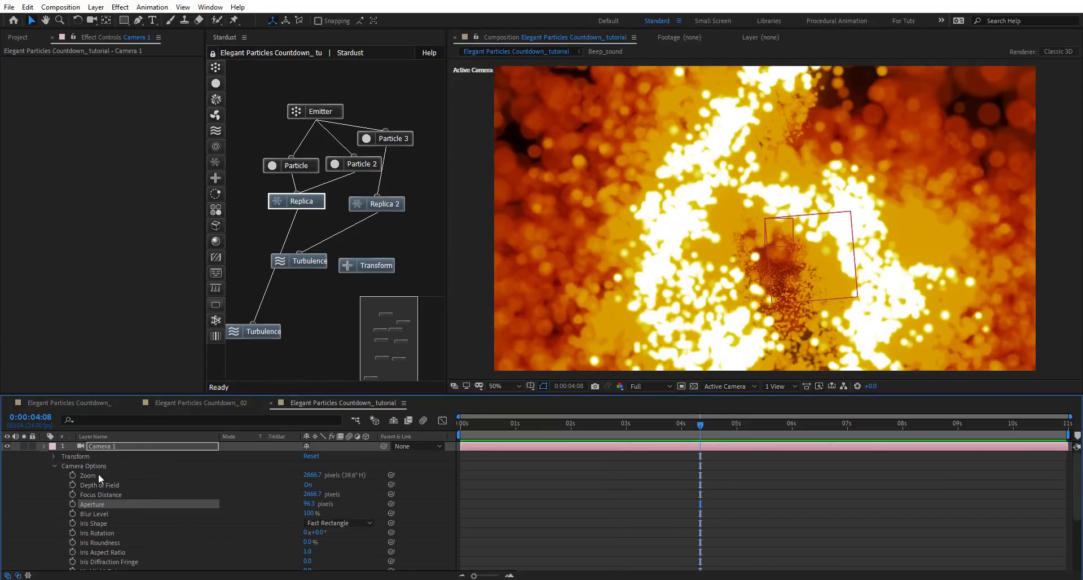
Step: Set the threshold of the CC layer's first Glow effect to 94.9% and hide Camera 1
key(ctrl+grave)
click(98, 456)
drag(118, 83, 141, 81)
click(7, 446)
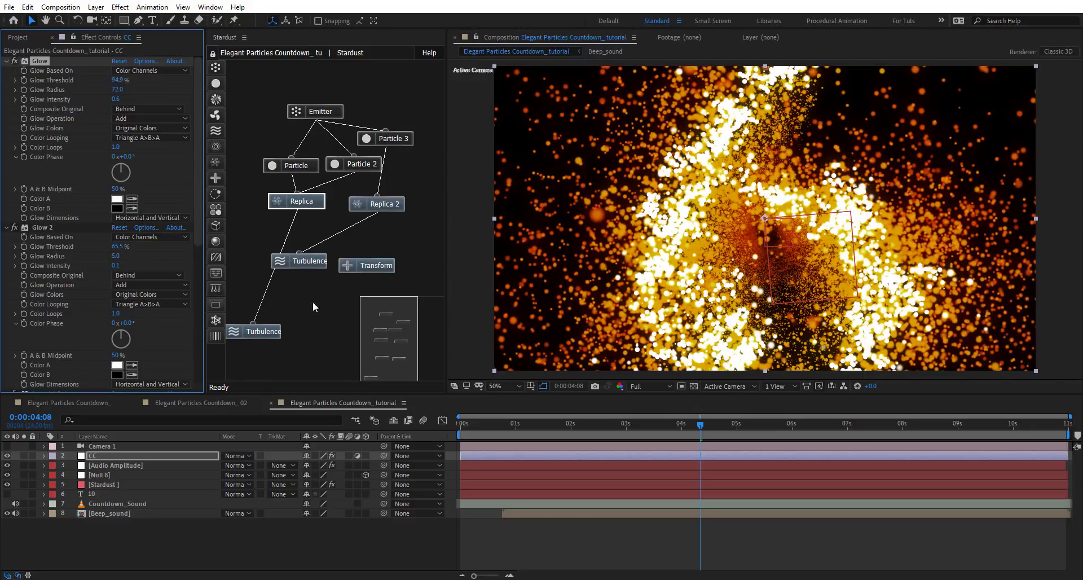
Step: Set the first Particle node's opacity to 41 and opacity random to 0, and hide the layer controls in the viewer at 0:00:04:22
click(306, 164)
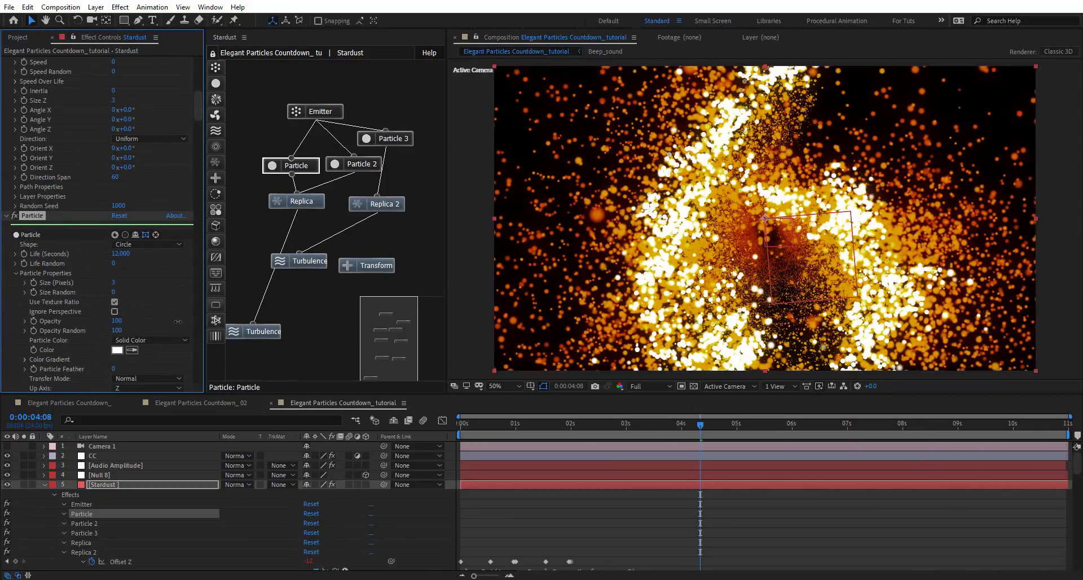
mouse_move(51, 320)
mouse_down()
mouse_move(69, 320)
mouse_move(57, 331)
mouse_up()
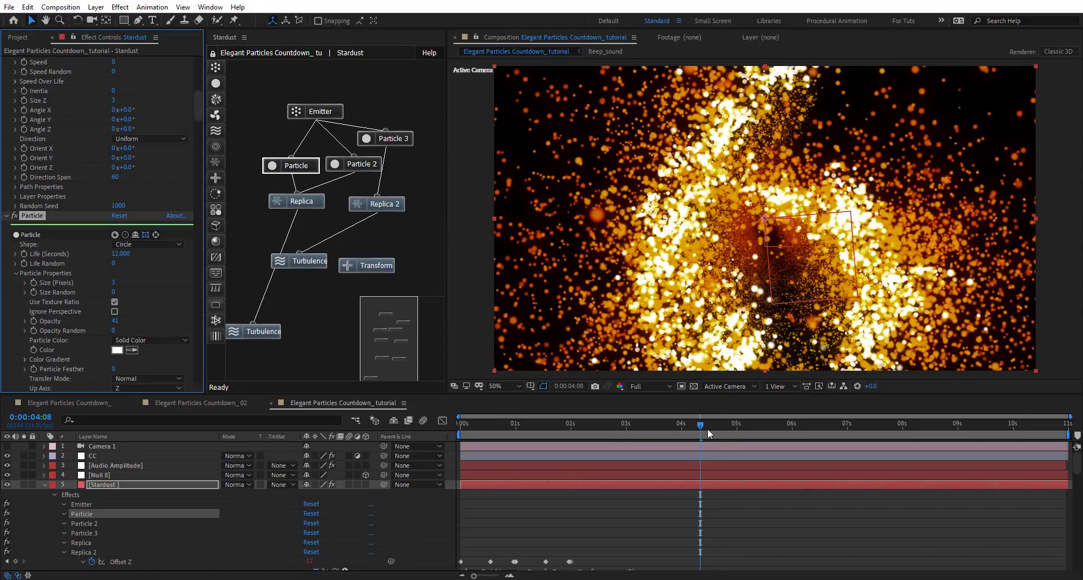
scroll(180, 100, up, 15)
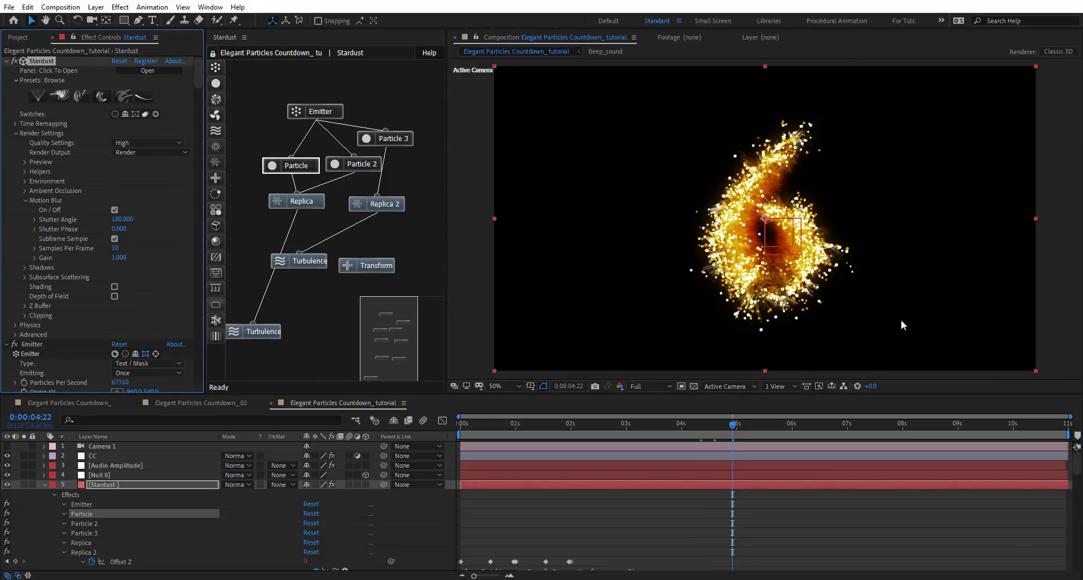
key(ctrl+shift+h)
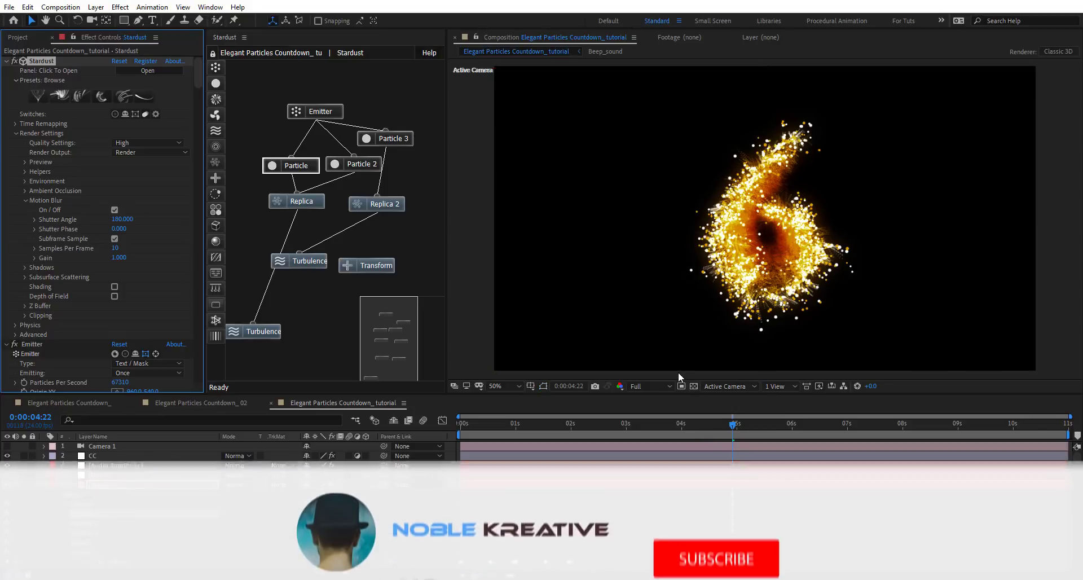